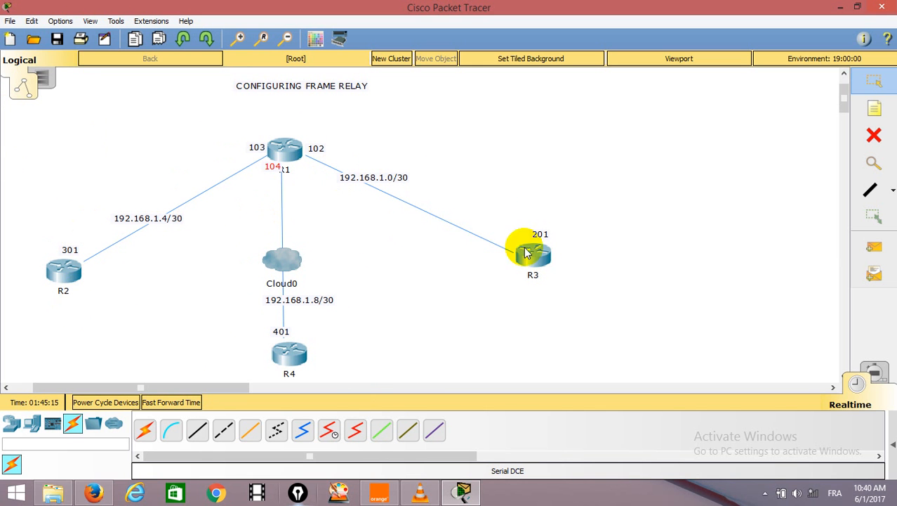
Add the host-number notes 5 beside R1 and 6 beside R2 for the 192.168.1.4/30 link.
click(874, 109)
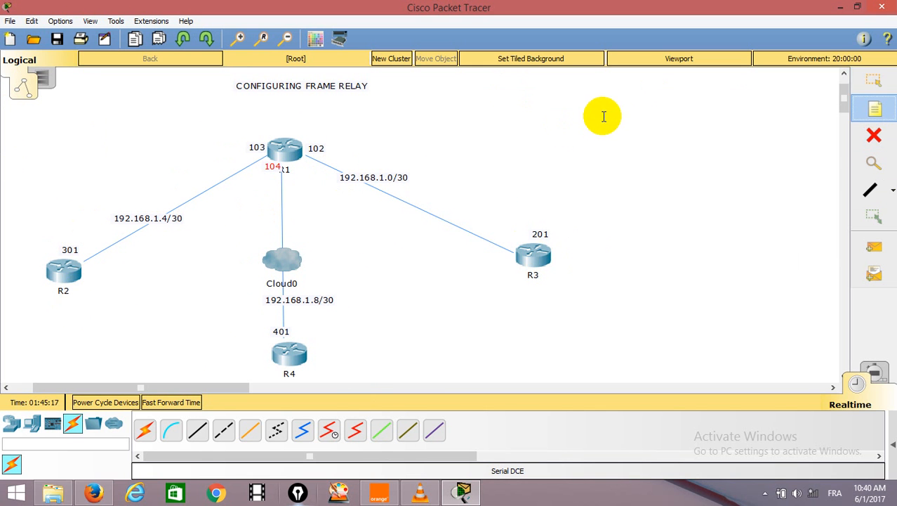
click(602, 109)
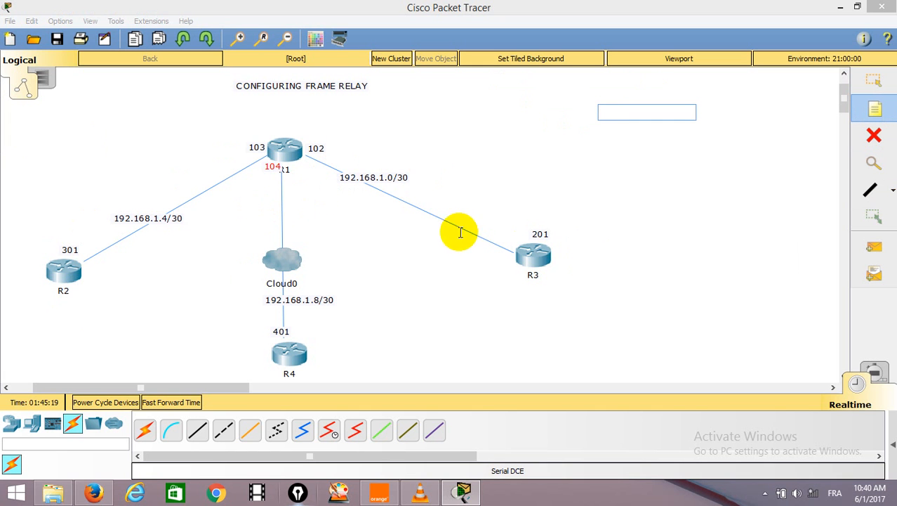
click(252, 164)
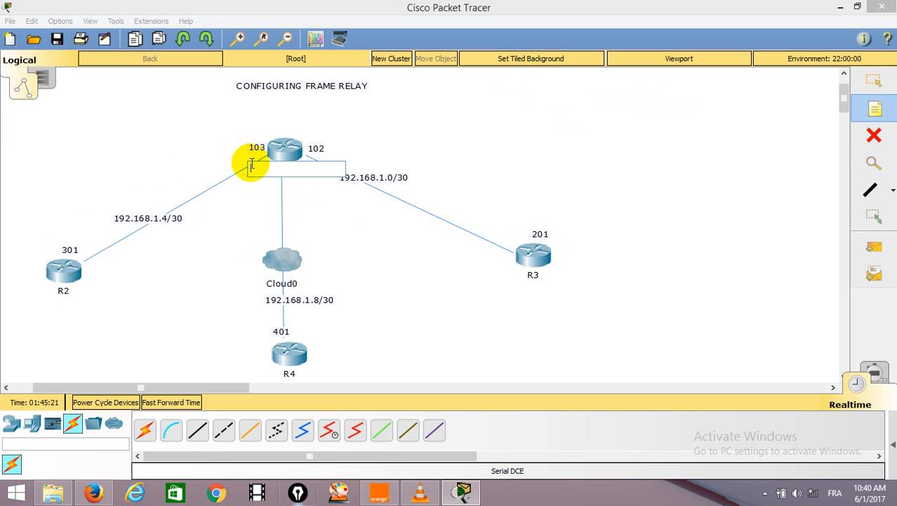
text(1)
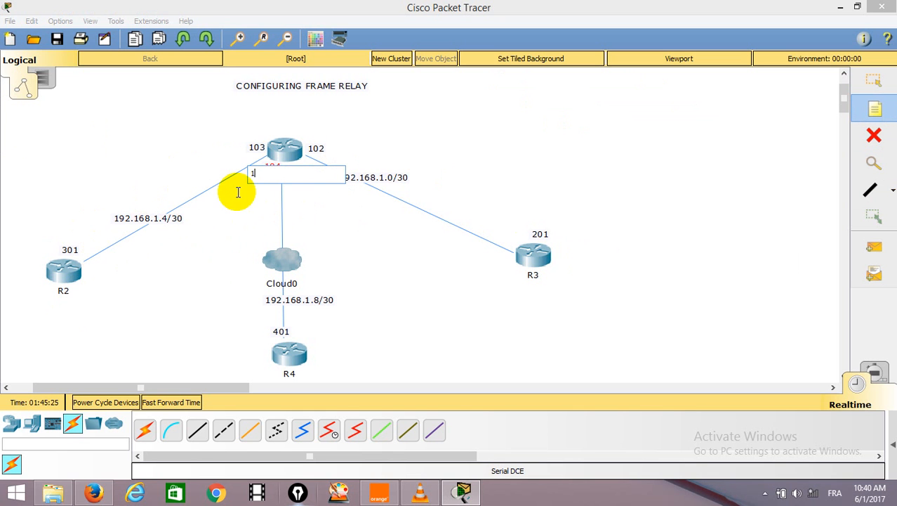
text(5)
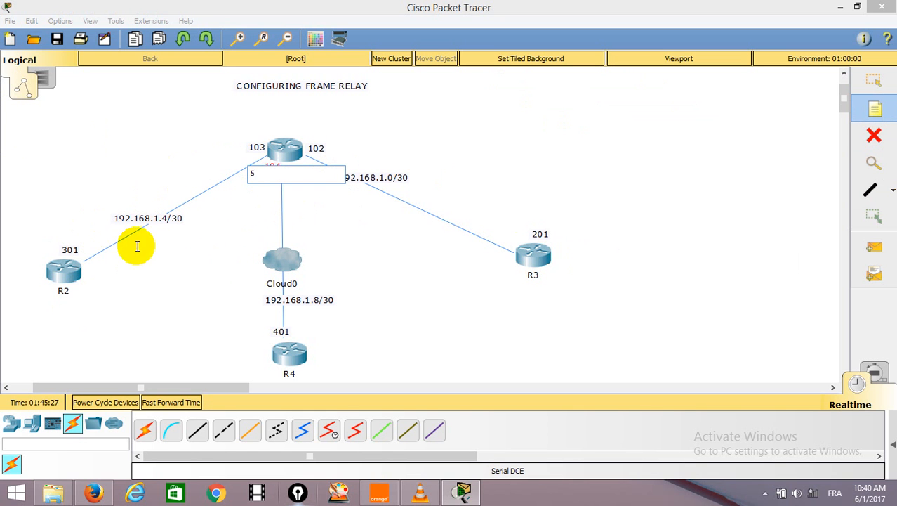
click(87, 269)
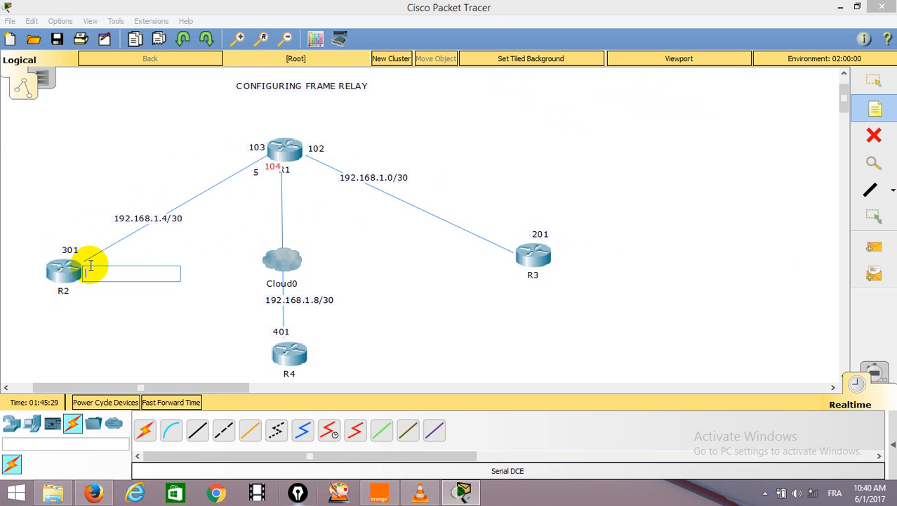
text(6)
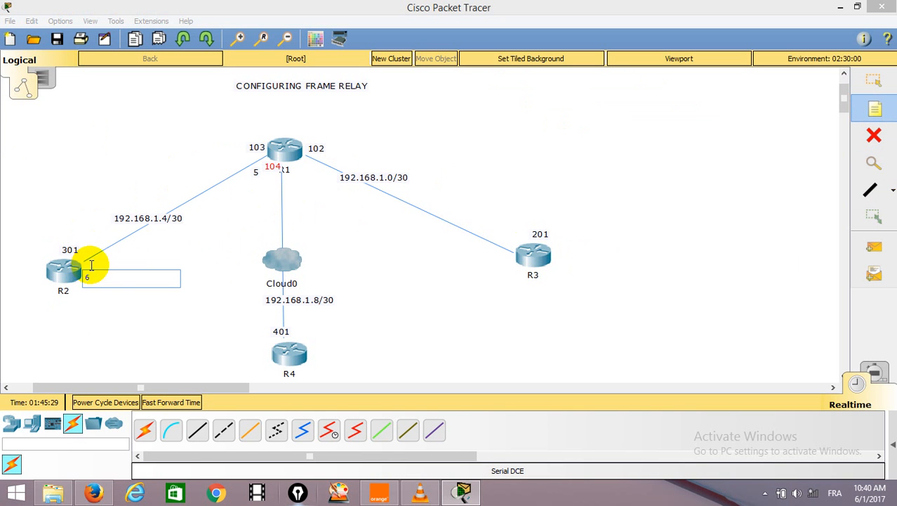
Place the host-number notes 1 beside R1 and 2 beside R3 on the 192.168.1.0/30 link.
click(321, 156)
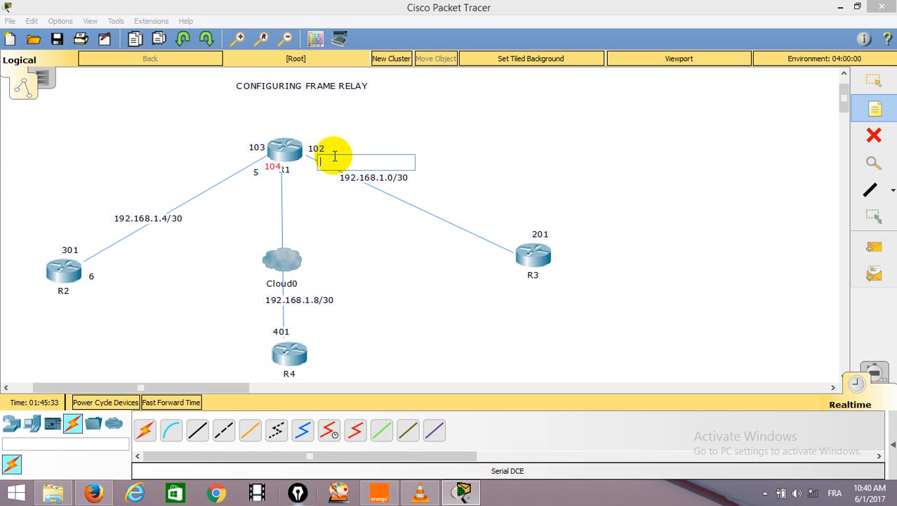
text(1)
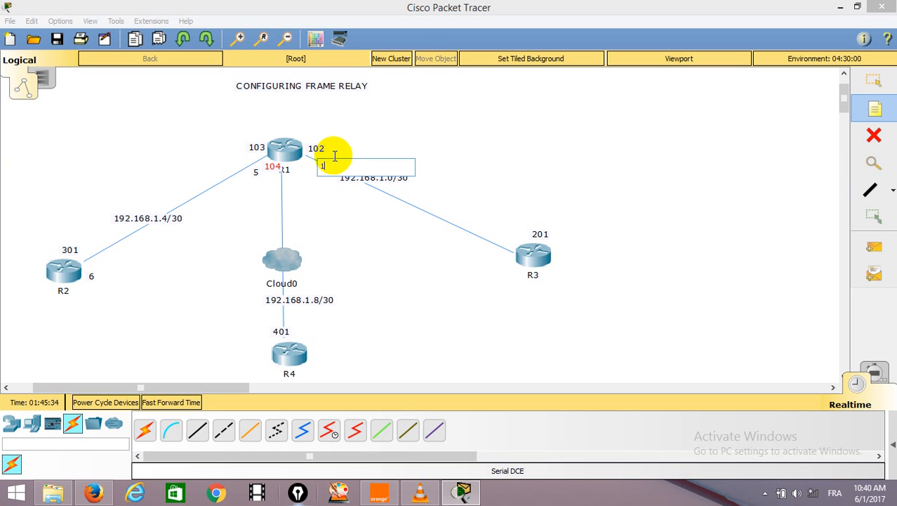
click(505, 245)
text(2)
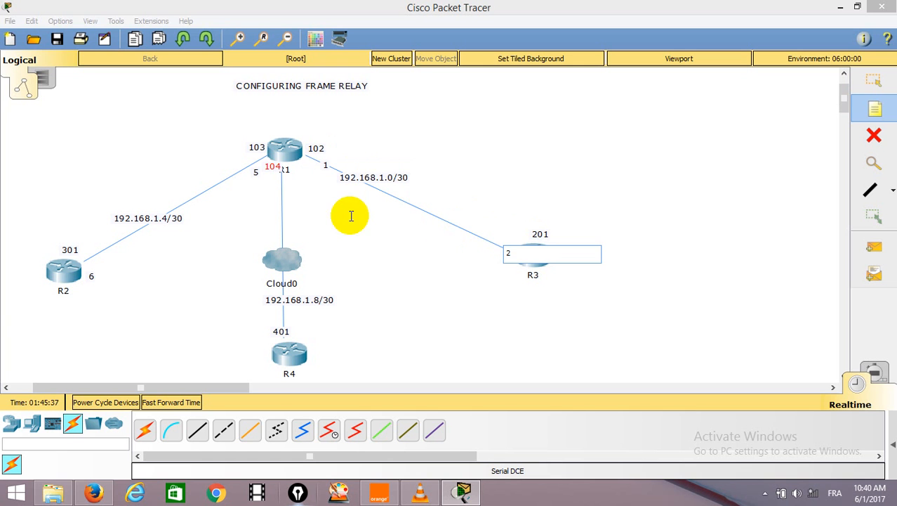
Add the host-number notes 10 below R1 and 9 above R4 for the 192.168.1.8/30 link.
click(284, 177)
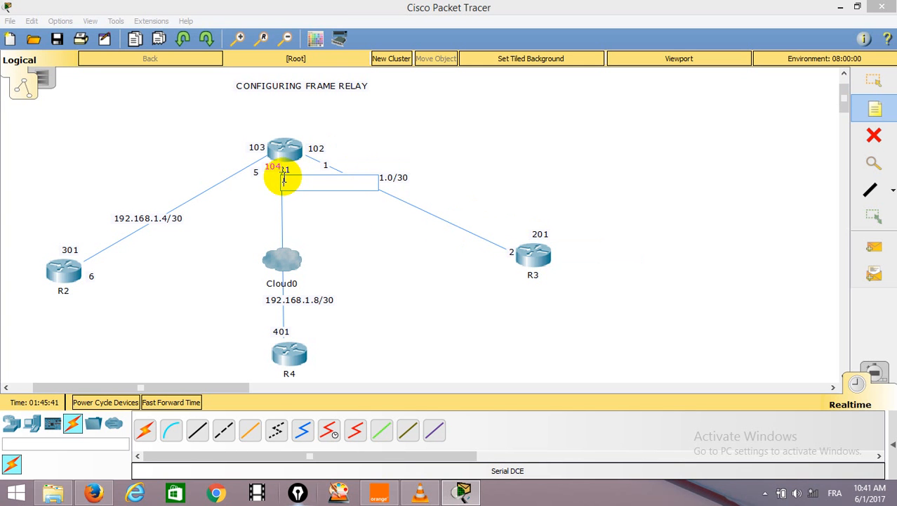
text(10)
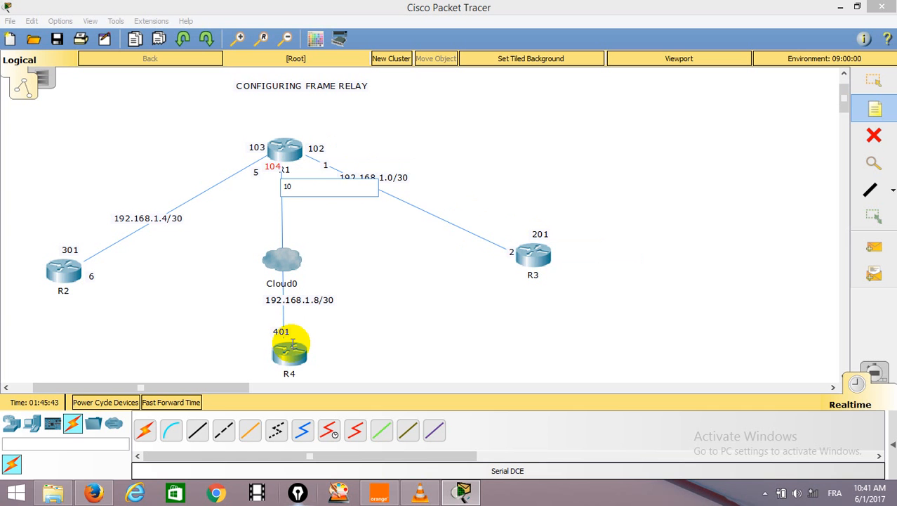
click(287, 321)
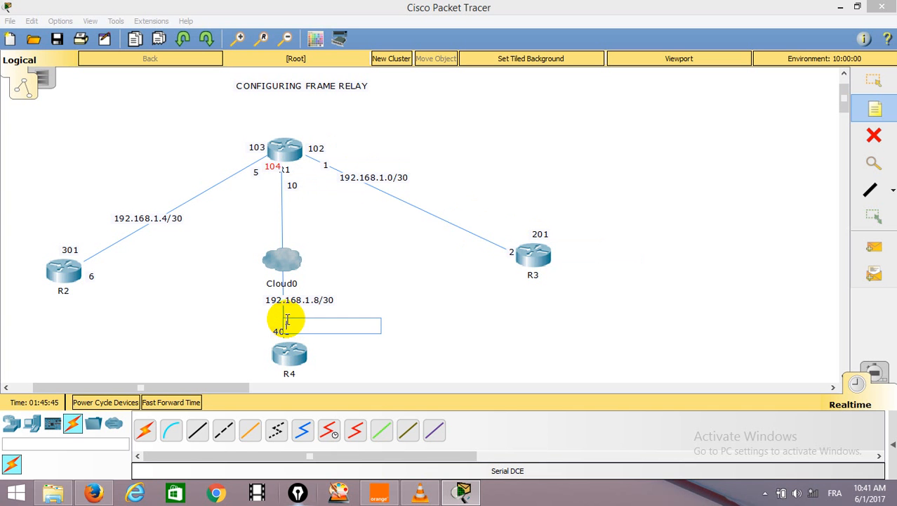
text(9)
click(415, 291)
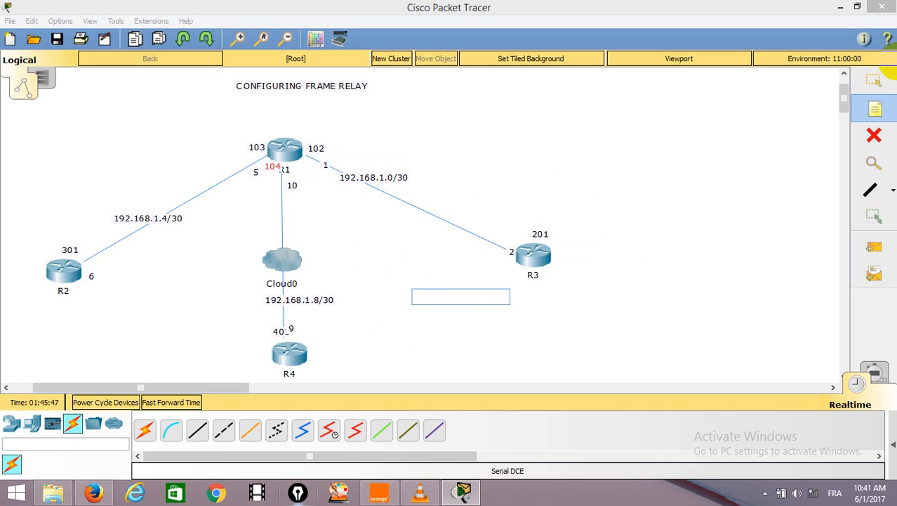
click(874, 80)
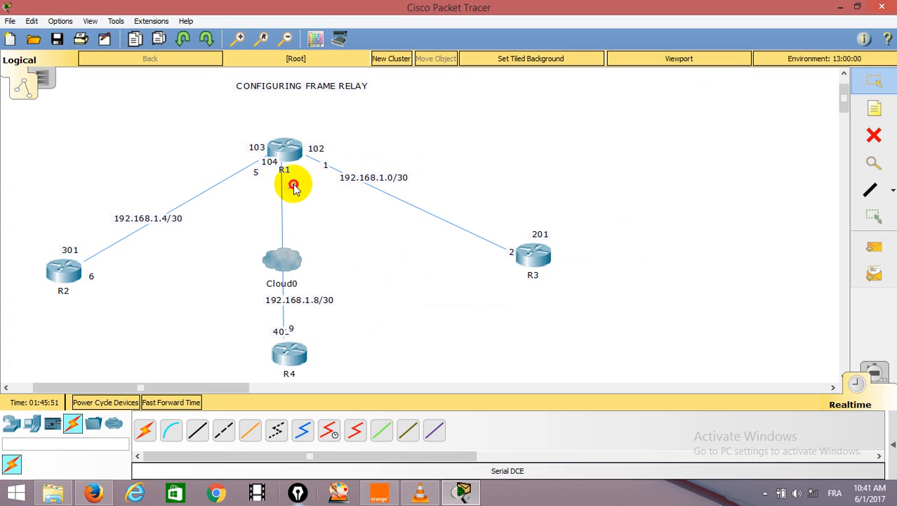
Reposition note 10 directly under R1's name, note 401 beside R4 and note 9 just above R4.
click(284, 183)
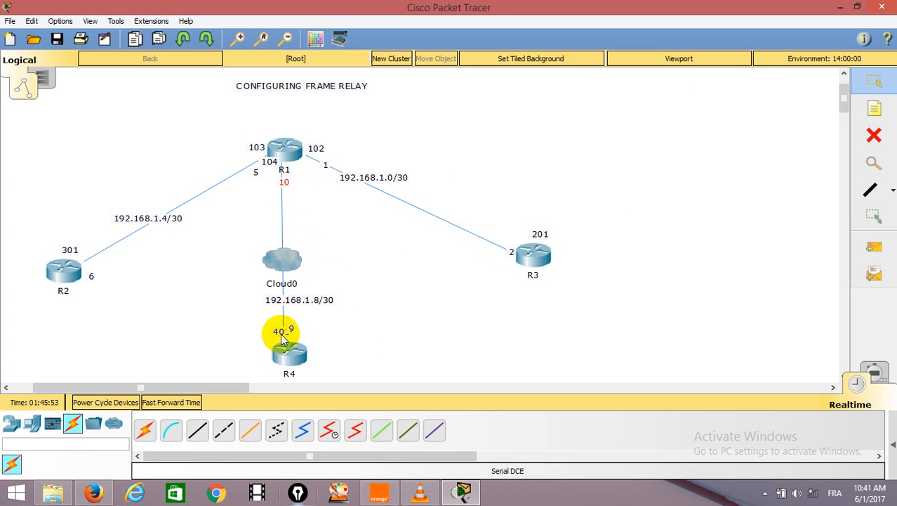
mouse_move(290, 330)
mouse_down()
mouse_move(284, 312)
mouse_move(274, 335)
mouse_up()
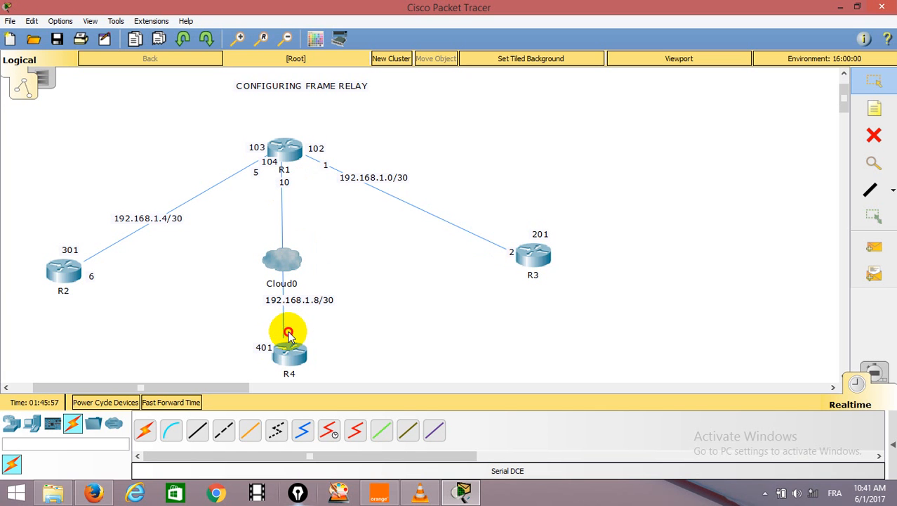
click(289, 334)
click(513, 257)
text(2)
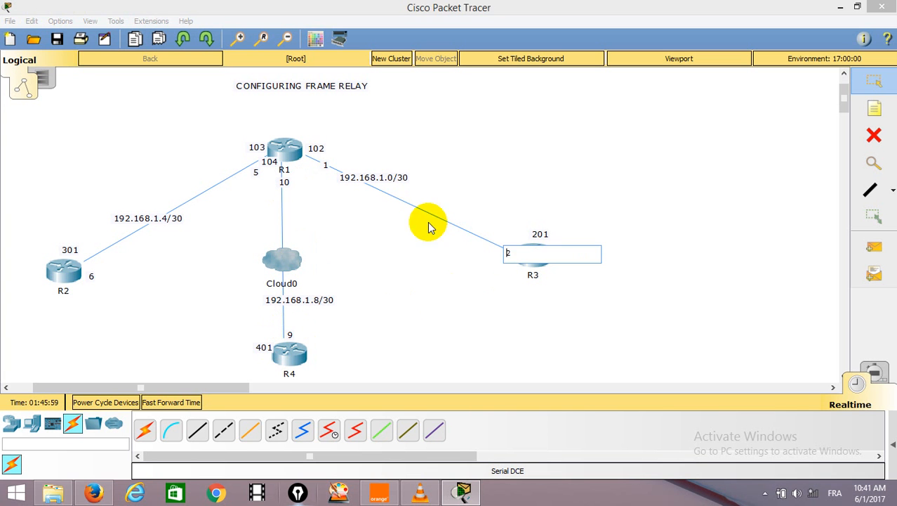
Move notes 1 and 5 closer to R1's links and note 6 to R2's end of its link.
drag(326, 166, 316, 168)
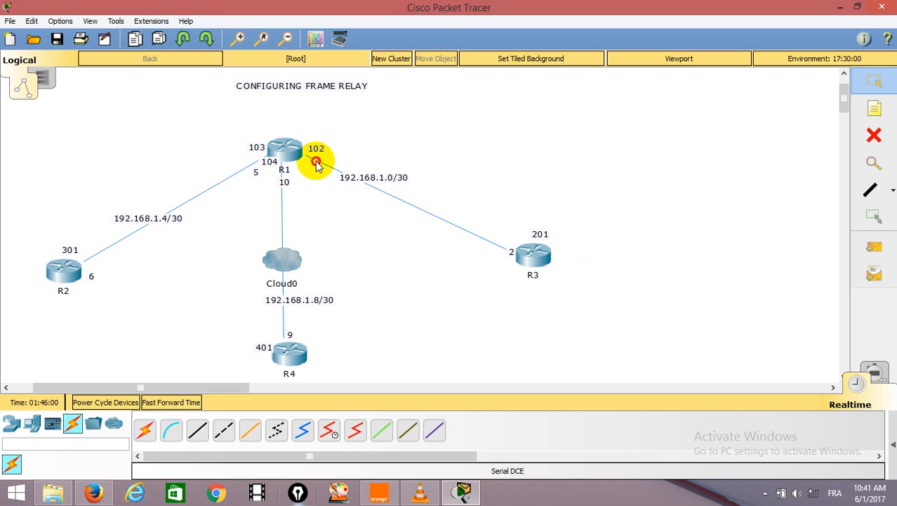
click(247, 167)
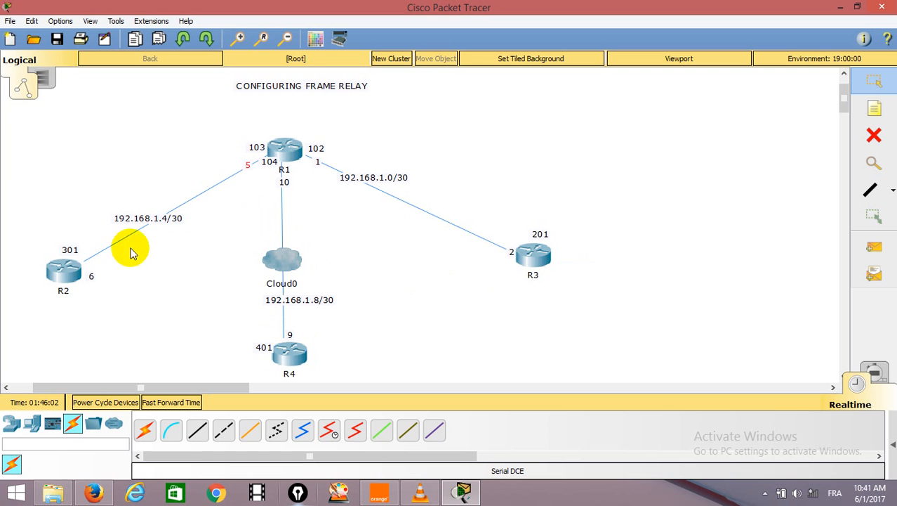
click(89, 278)
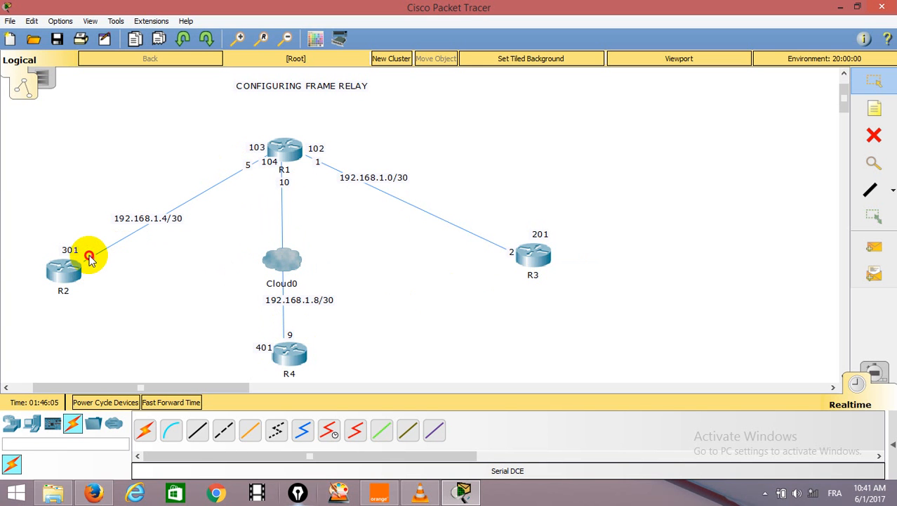
click(89, 260)
text(6)
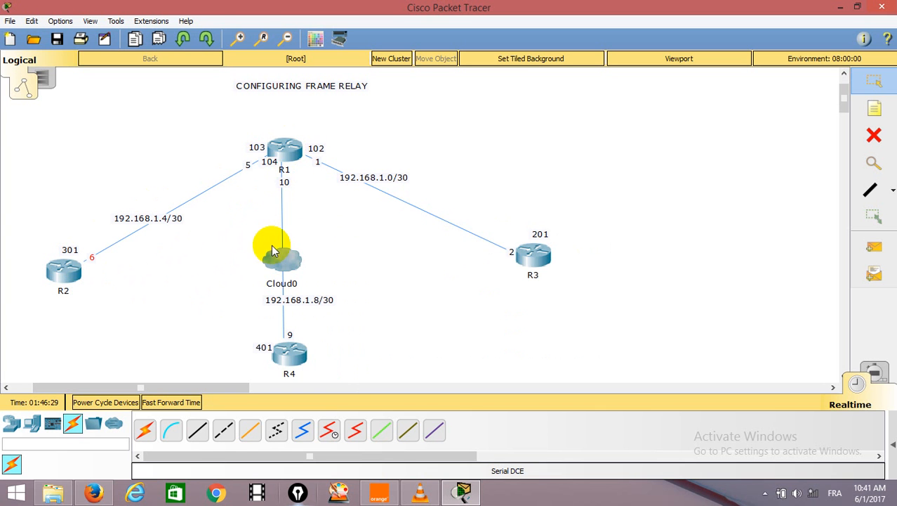
Check R1's command-line interface at its configuration dialog and minimize the router window.
click(286, 156)
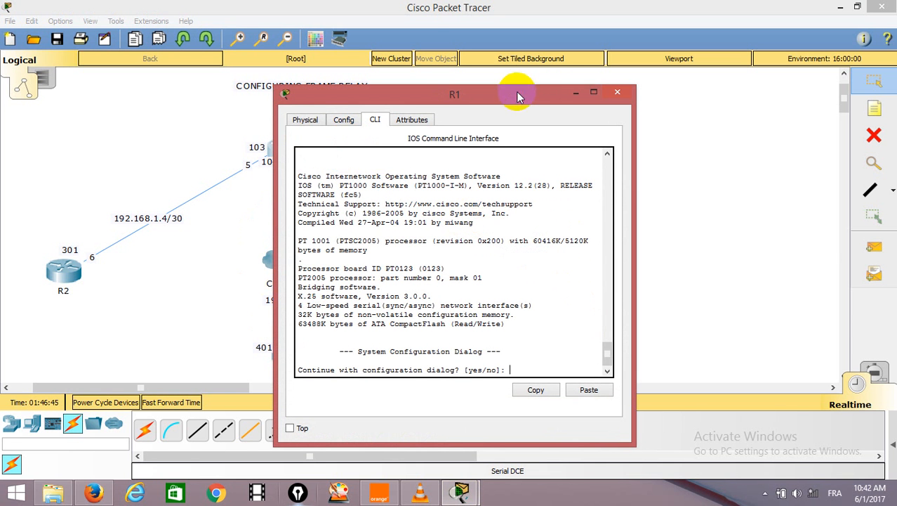
drag(518, 89, 624, 19)
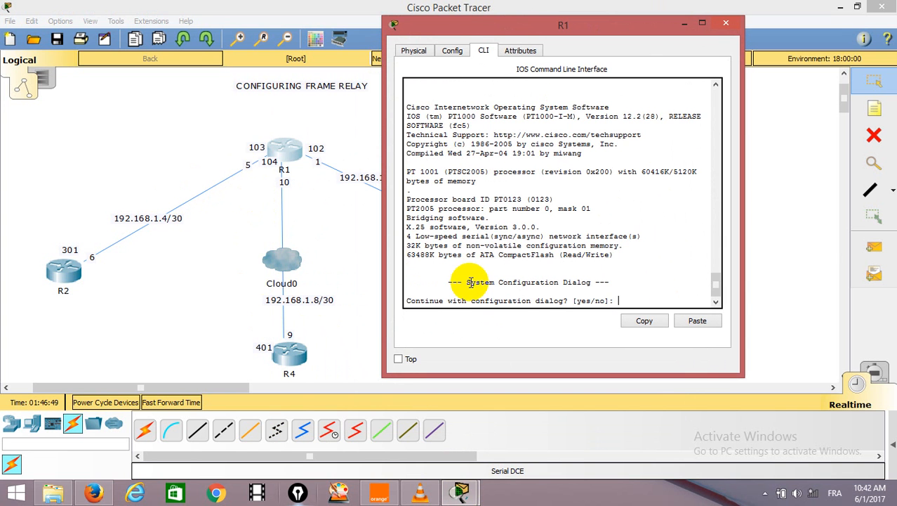
key(Return)
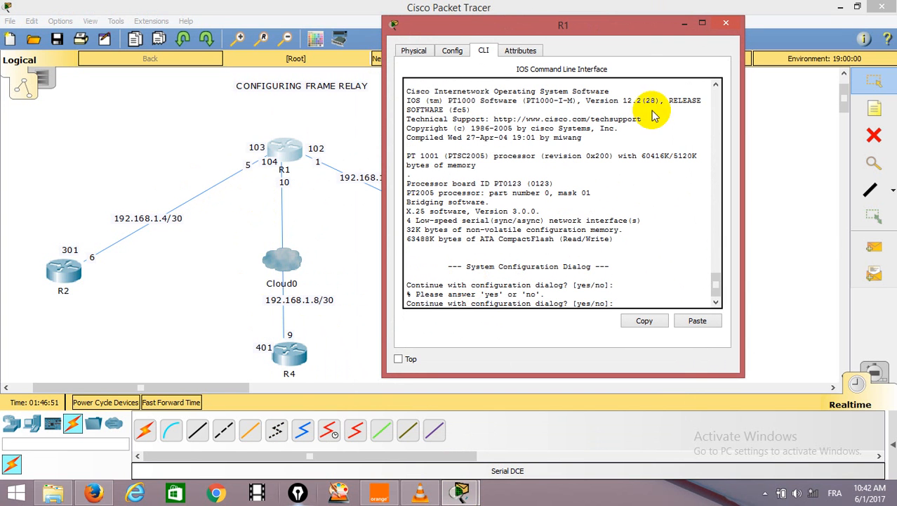
click(686, 22)
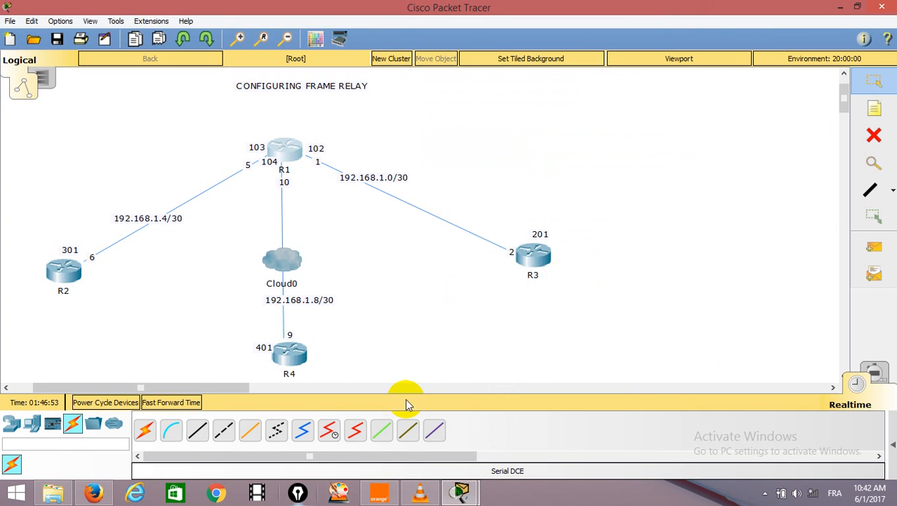
Connect R1's Serial0/0 port to Cloud0 with a Serial DCE cable.
click(328, 431)
click(276, 151)
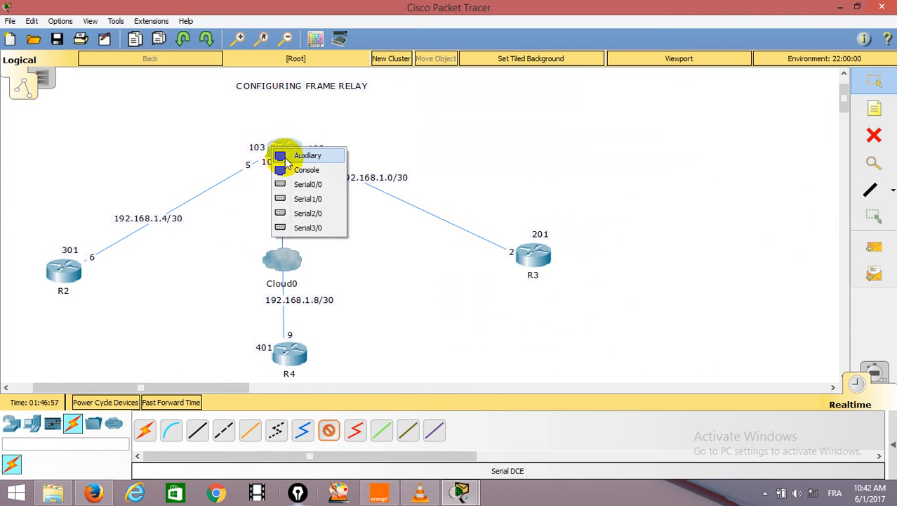
click(294, 184)
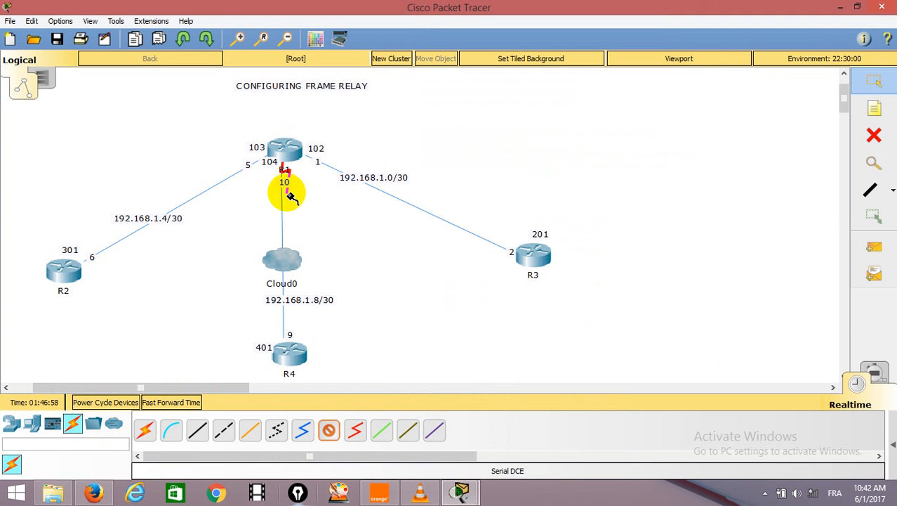
click(281, 254)
click(288, 257)
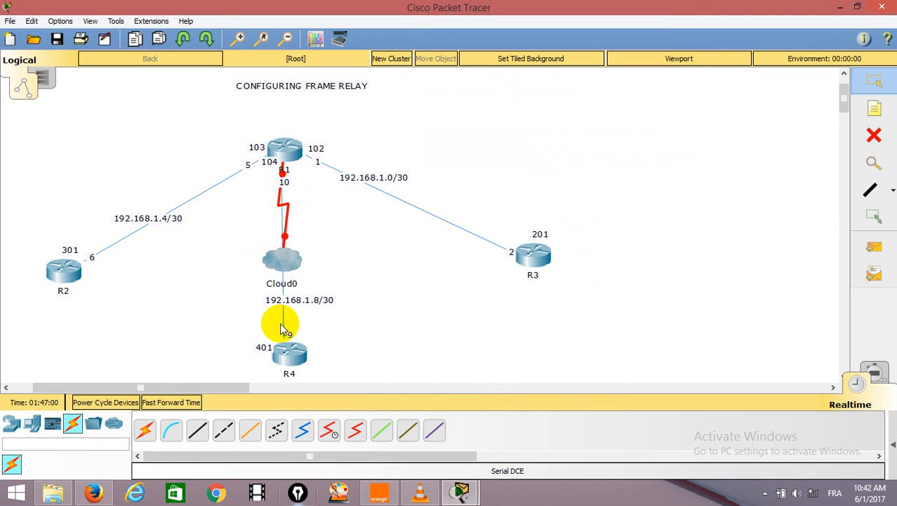
Run a second Serial DCE cable from R1's Serial1/0 port to Cloud0.
click(328, 431)
click(283, 152)
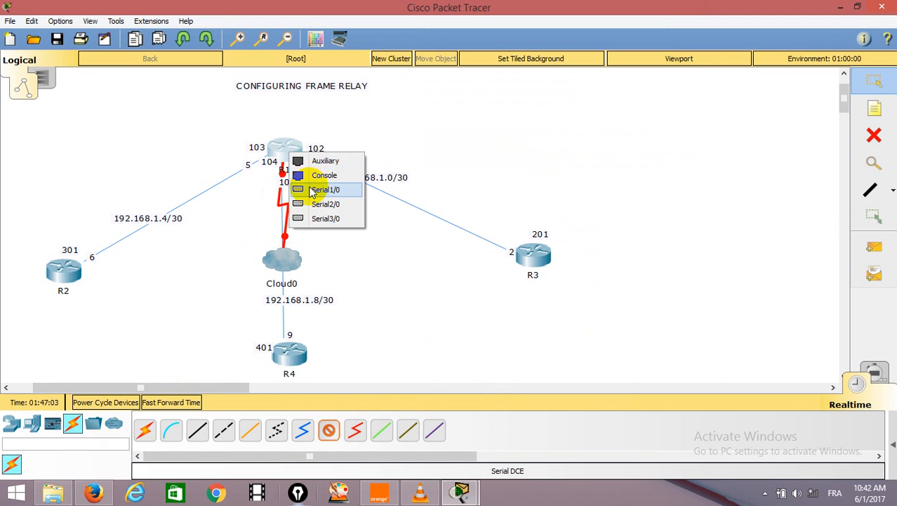
click(312, 190)
click(295, 250)
click(318, 284)
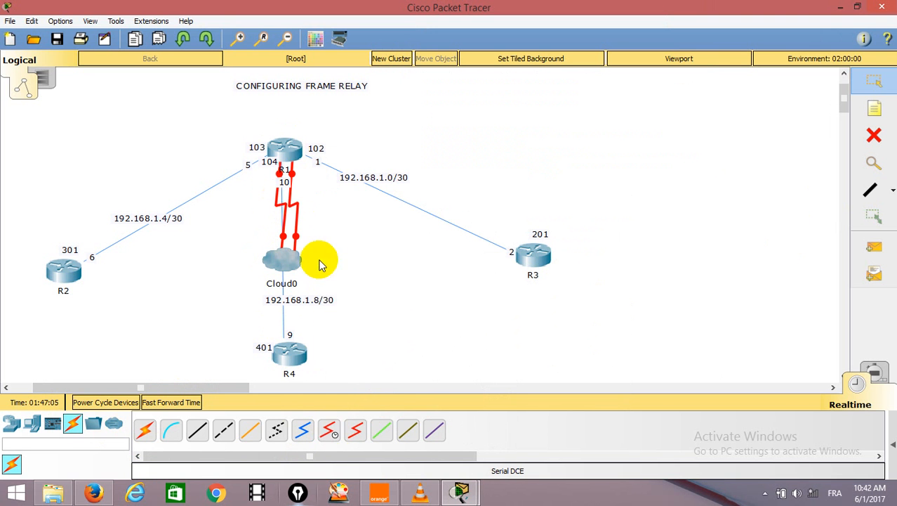
Link R1's Serial2/0 port to Cloud0's Serial2 port with a Serial DCE cable.
click(328, 429)
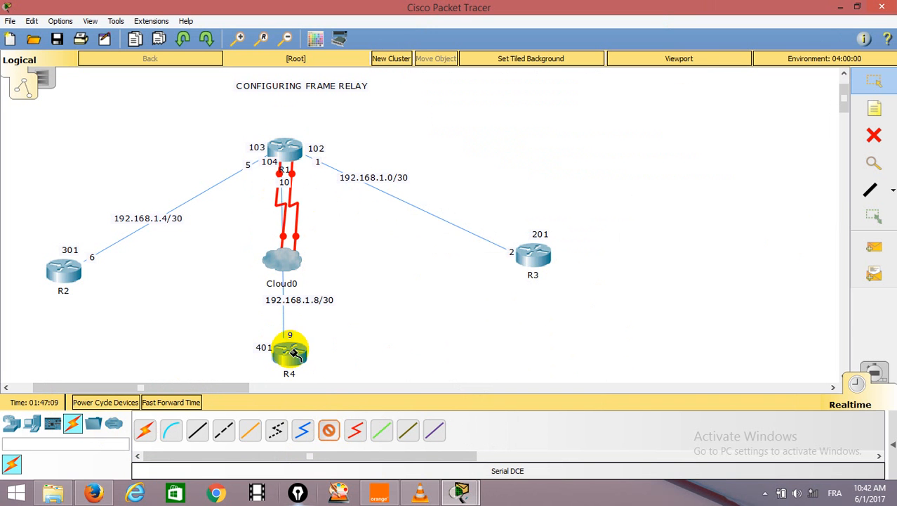
click(293, 148)
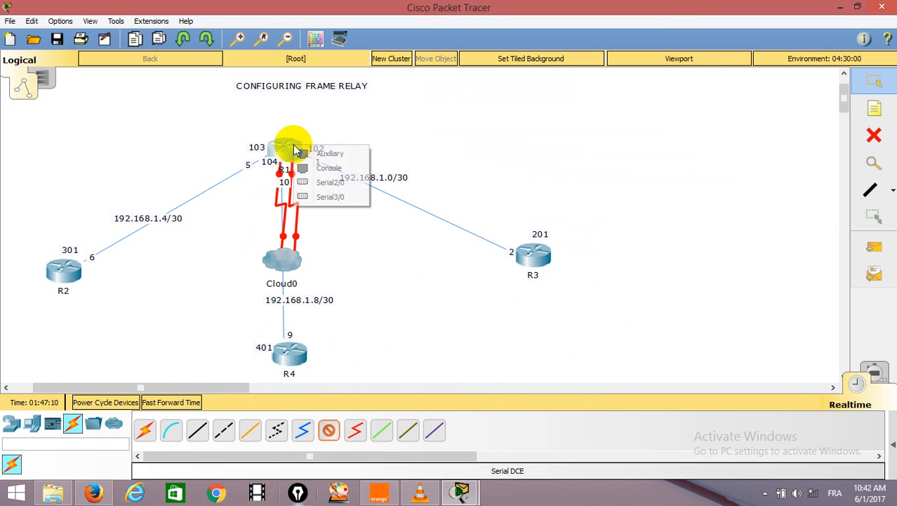
click(323, 184)
click(289, 260)
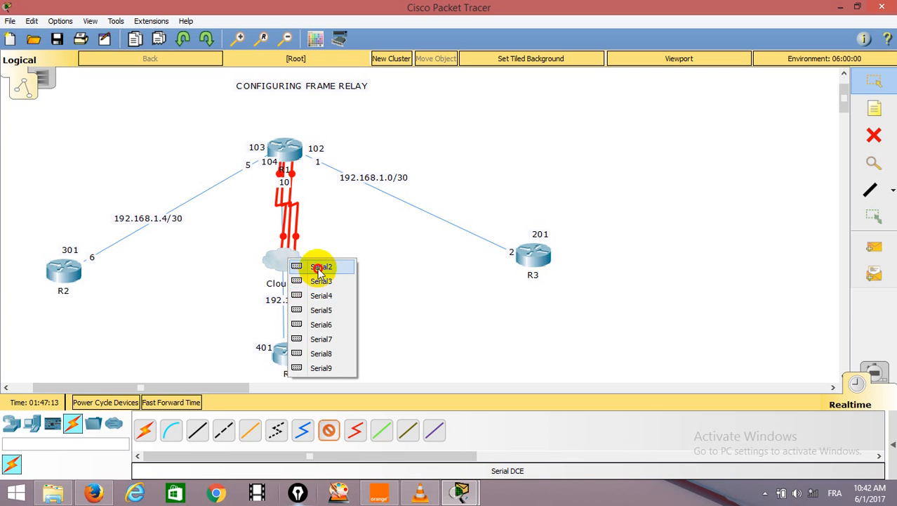
click(320, 268)
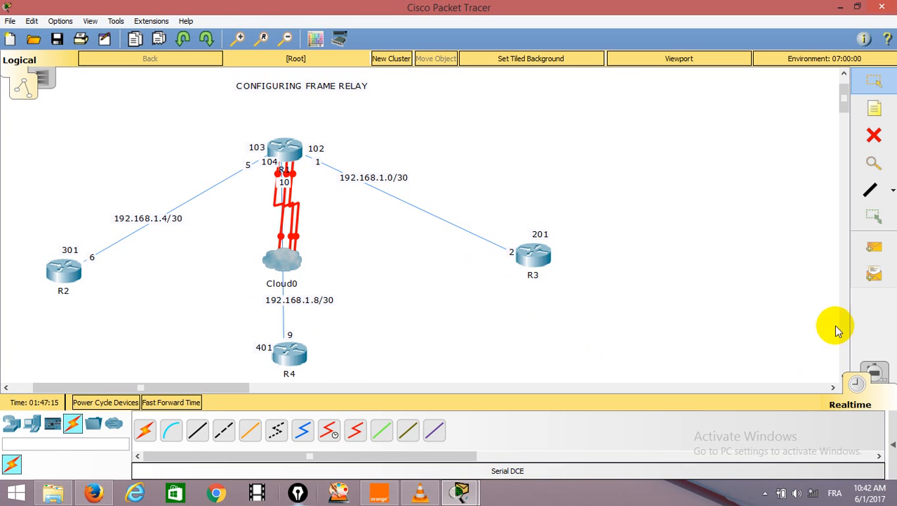
Connect router R3's serial port to a free serial port on Cloud0 with a Serial DCE cable.
click(328, 430)
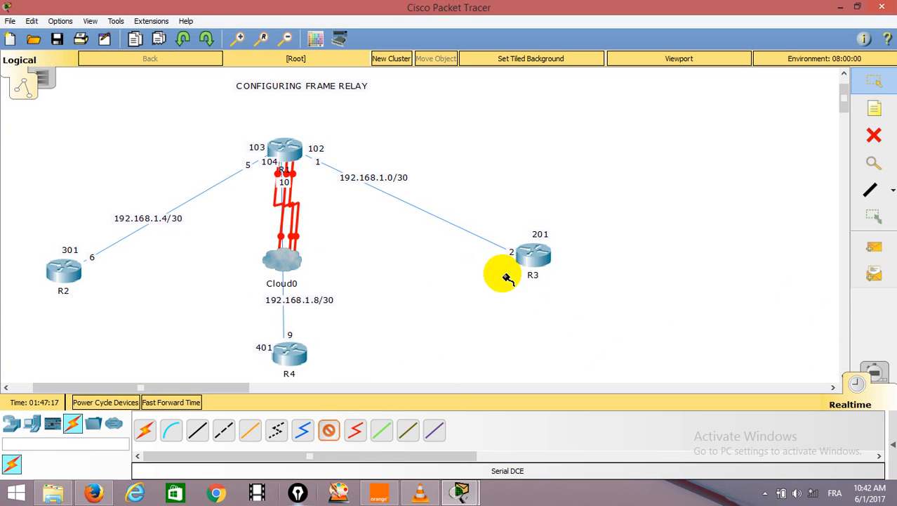
click(528, 255)
click(555, 290)
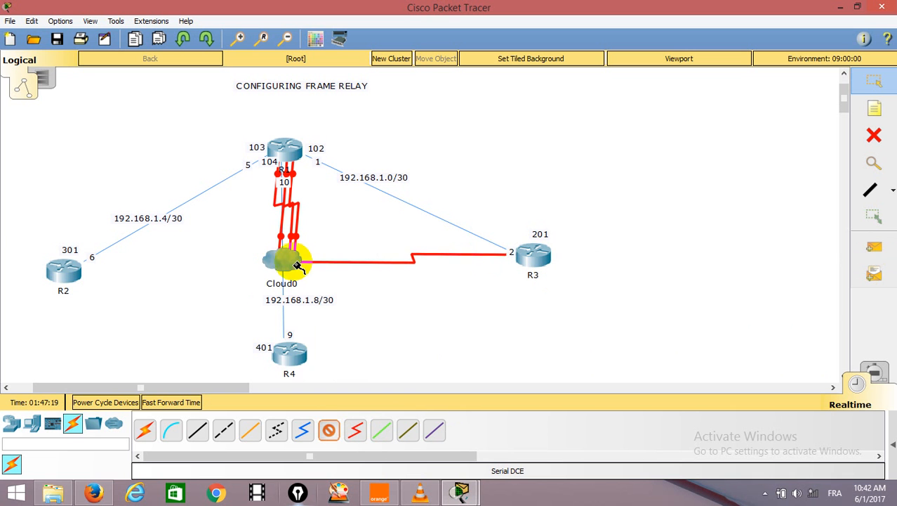
click(296, 263)
click(316, 265)
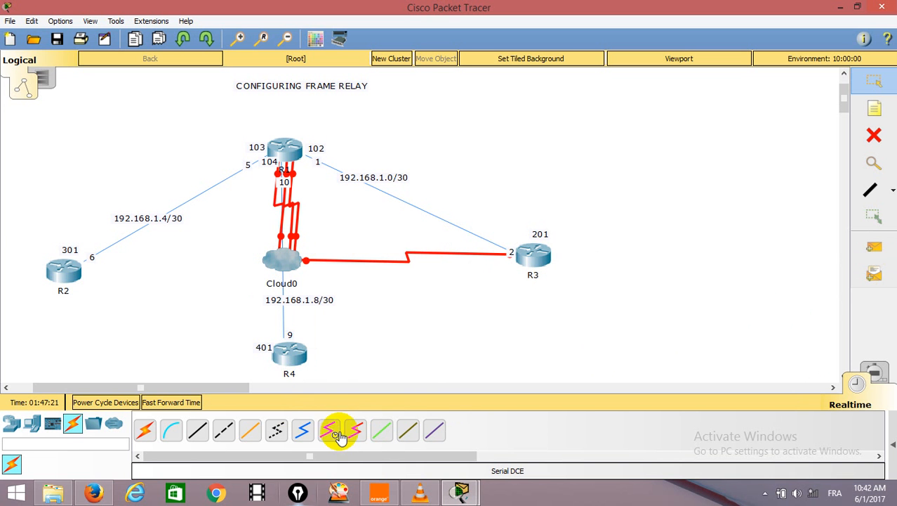
Try to connect R4's Console port to Cloud0 with a Serial DCE cable.
click(337, 433)
click(291, 349)
click(325, 384)
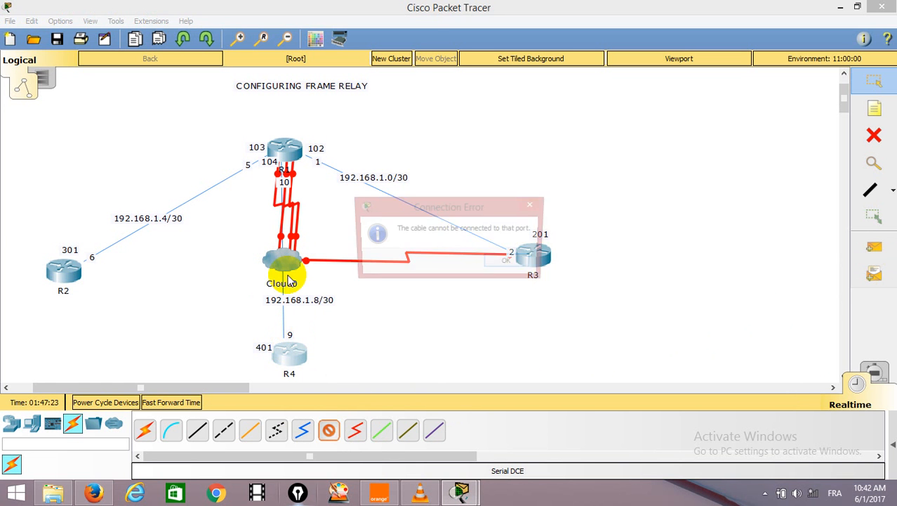
click(510, 260)
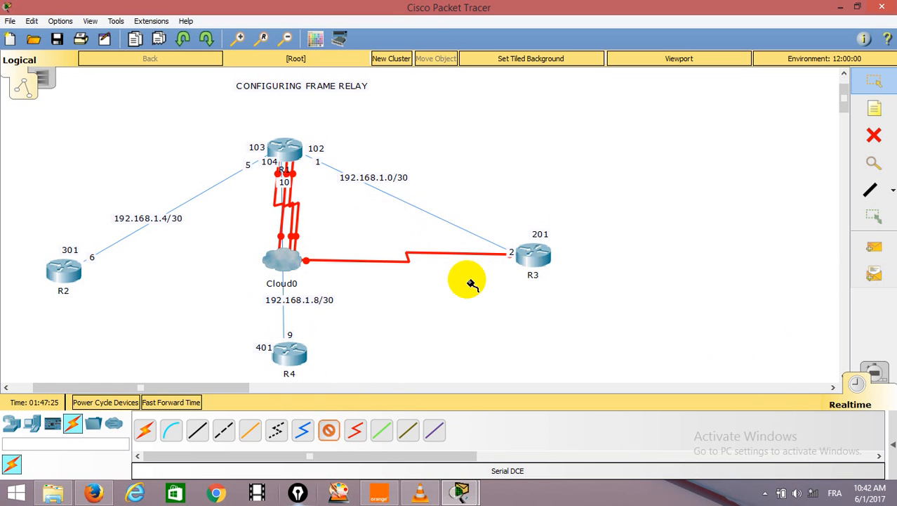
click(289, 353)
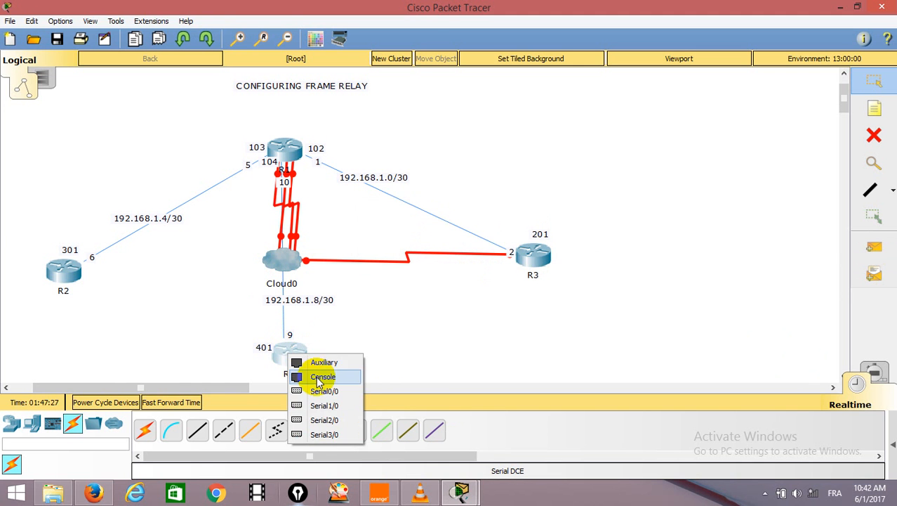
click(321, 378)
click(511, 261)
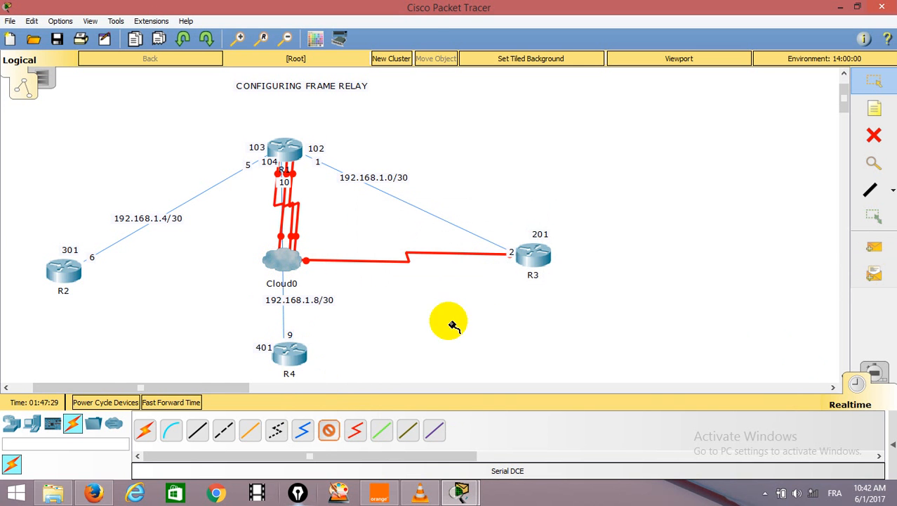
Connect R4's Serial0/0 port to Cloud0's Serial4 port with the Serial DCE cable.
click(292, 343)
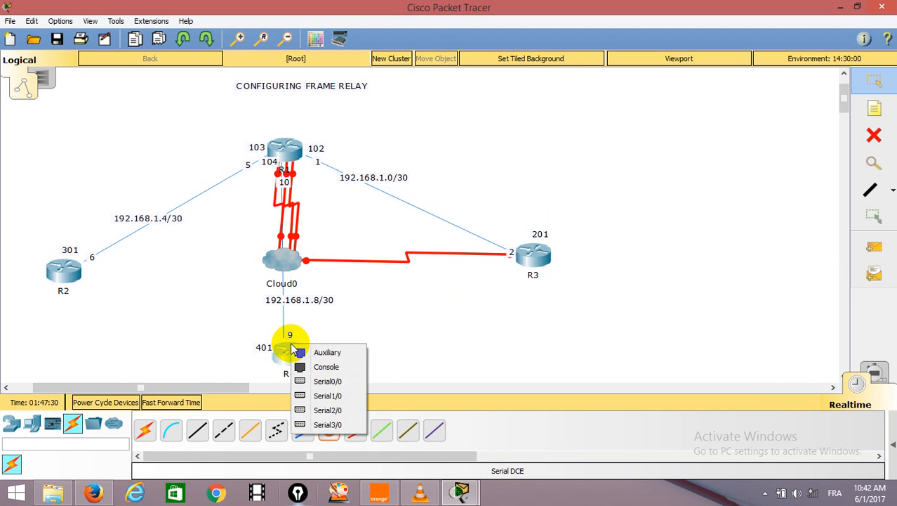
click(314, 383)
click(283, 261)
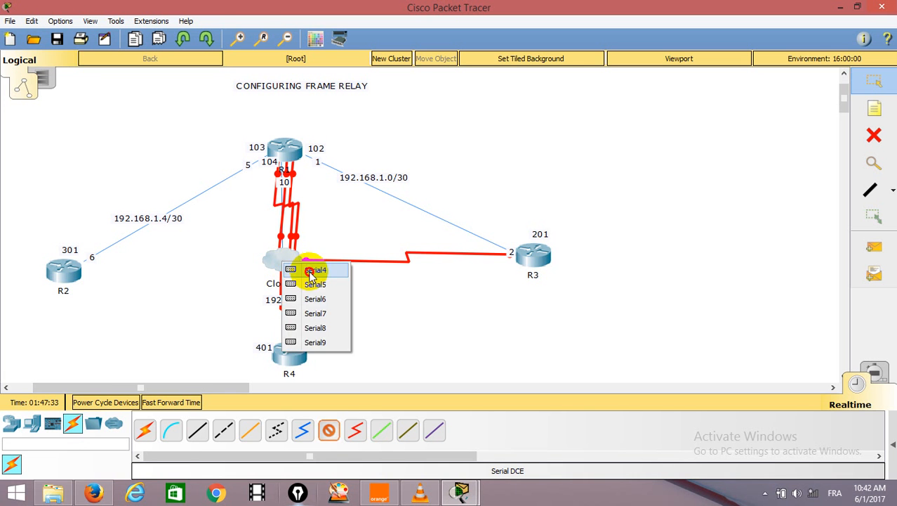
click(311, 274)
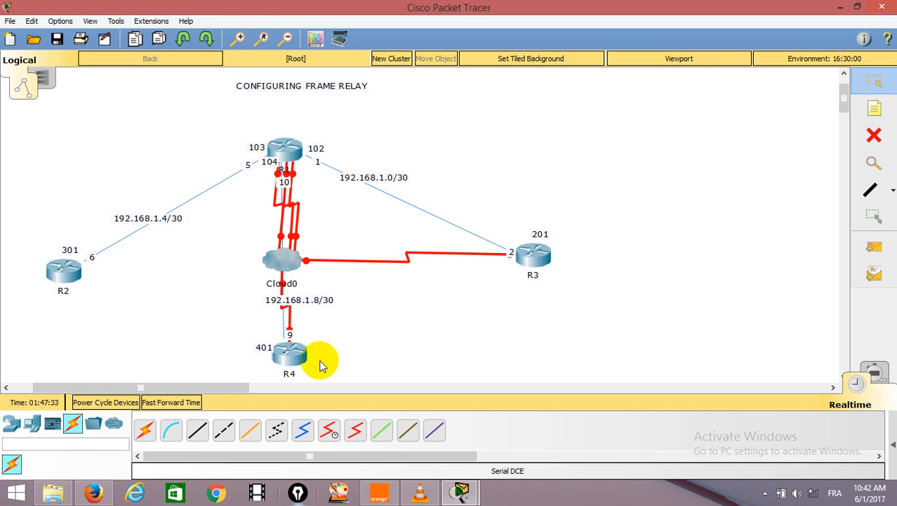
Connect R2 to Cloud0's Serial5 port with a Serial DCE cable and return to the selection tool.
click(62, 276)
click(94, 305)
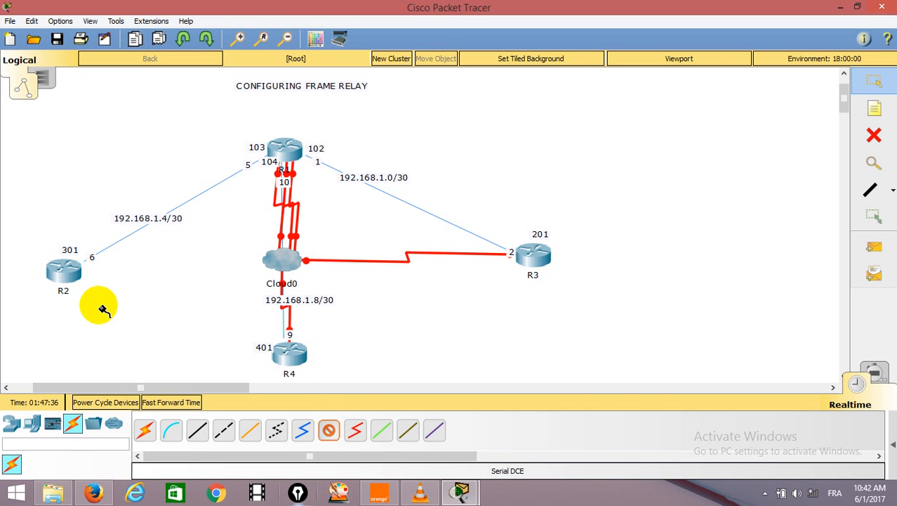
click(281, 257)
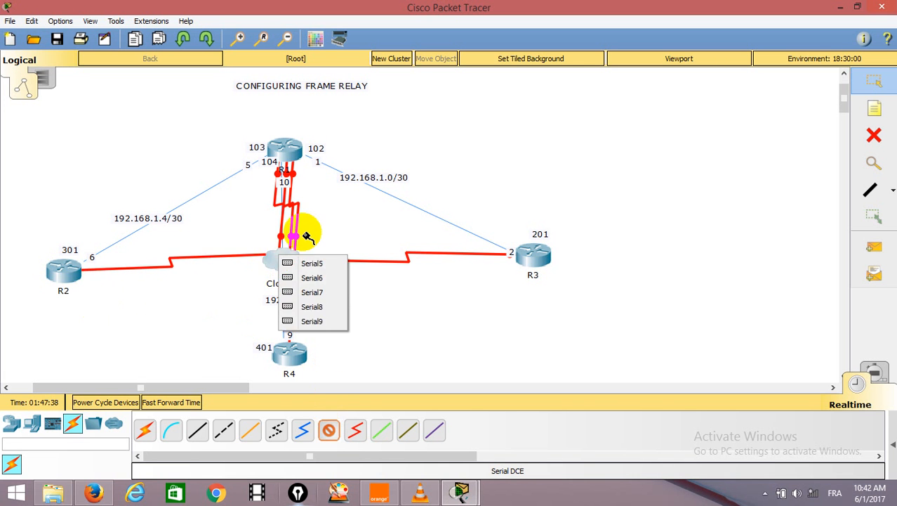
click(312, 270)
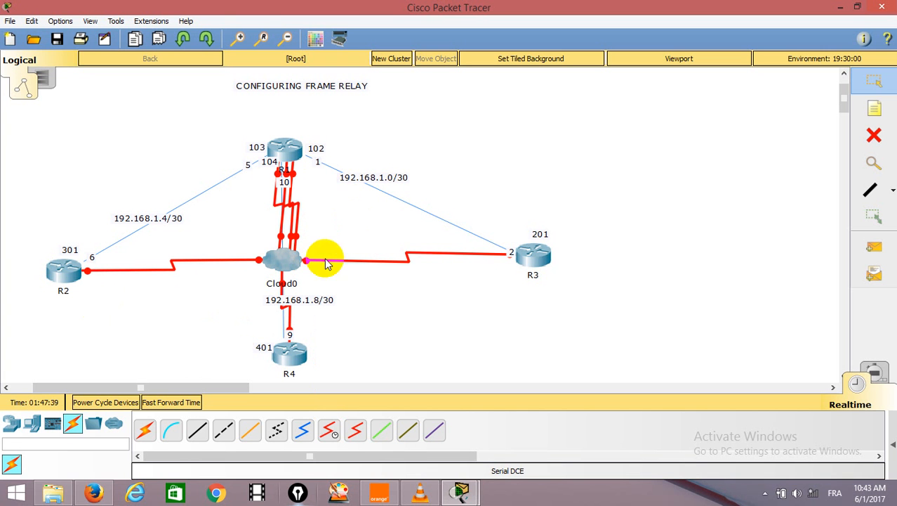
click(878, 81)
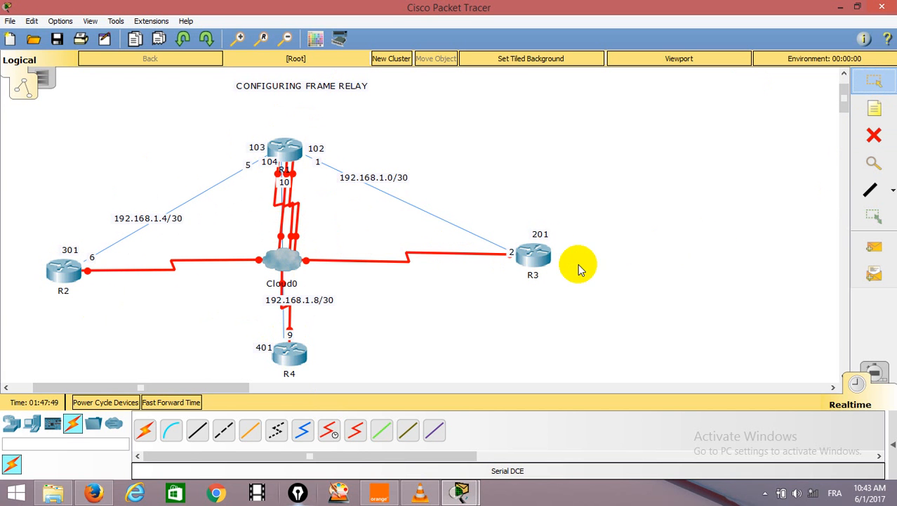
Decline R1's system configuration dialog with n and enter global configuration mode using en and conf t.
click(283, 149)
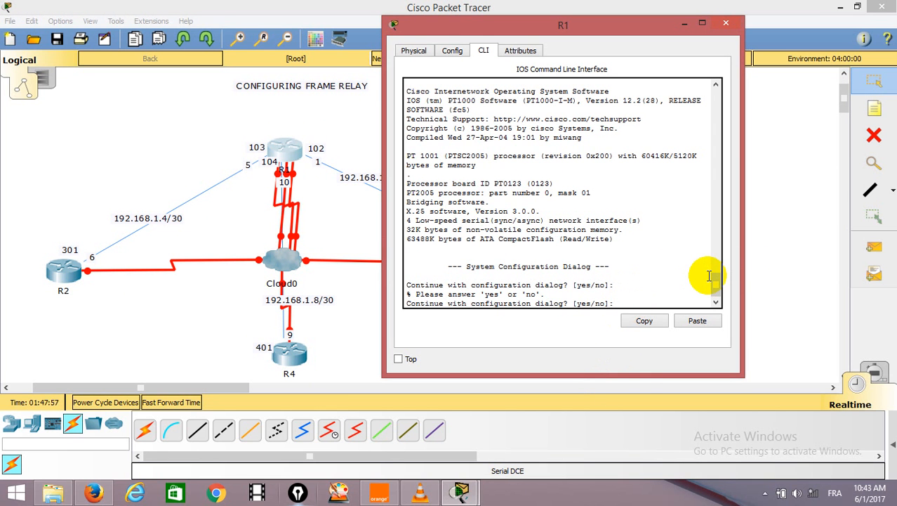
key(Return)
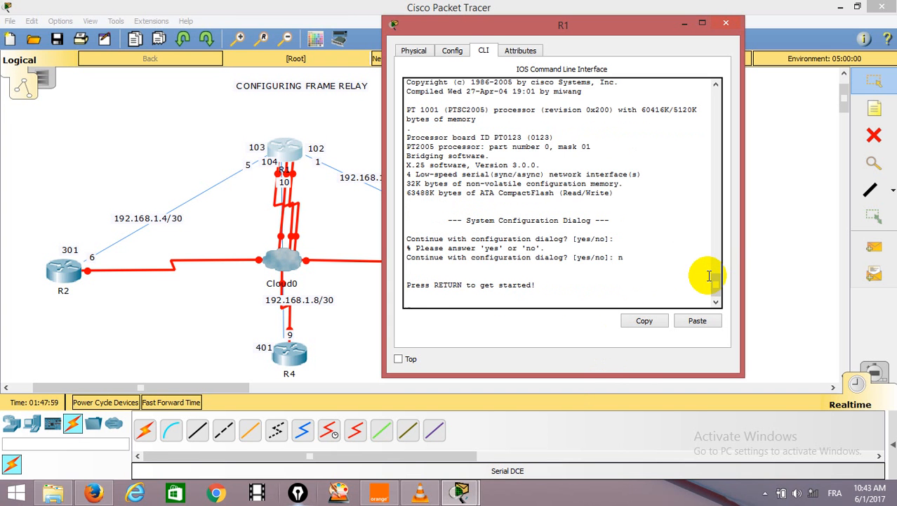
key(Return)
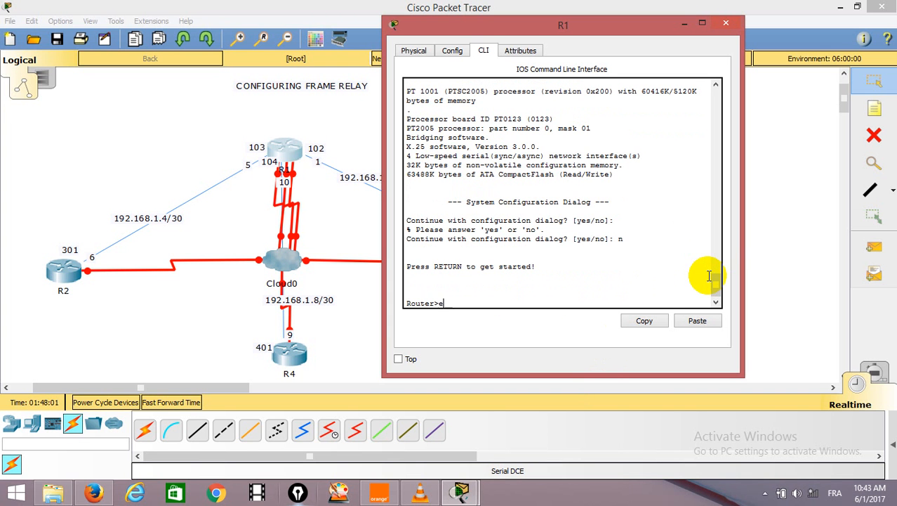
key(Return)
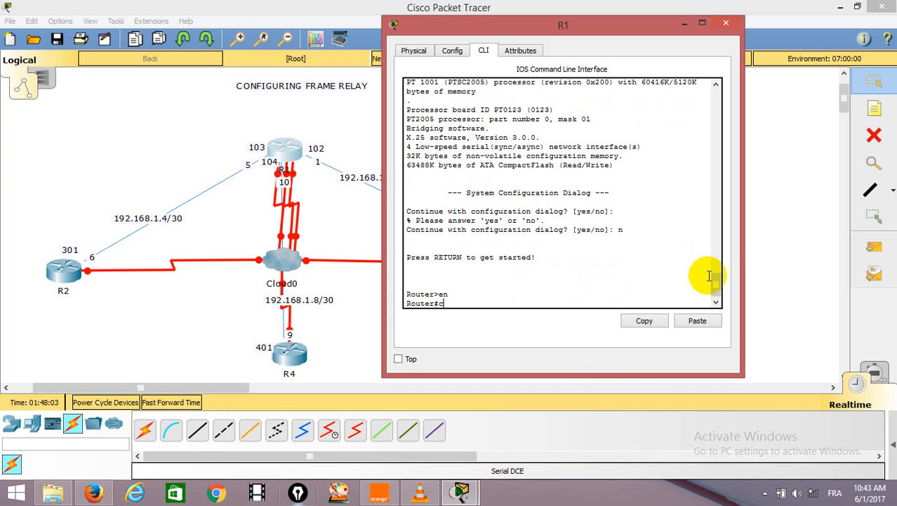
text(conf t)
key(Return)
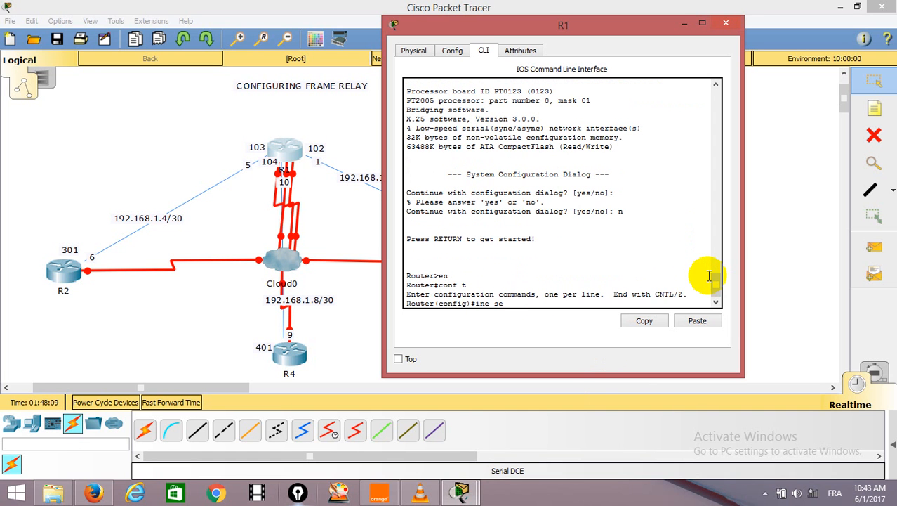
Enter R1's interface se0/0 and assign it IP address 192.168.1.5 with mask 255.255.255.252.
key(Return)
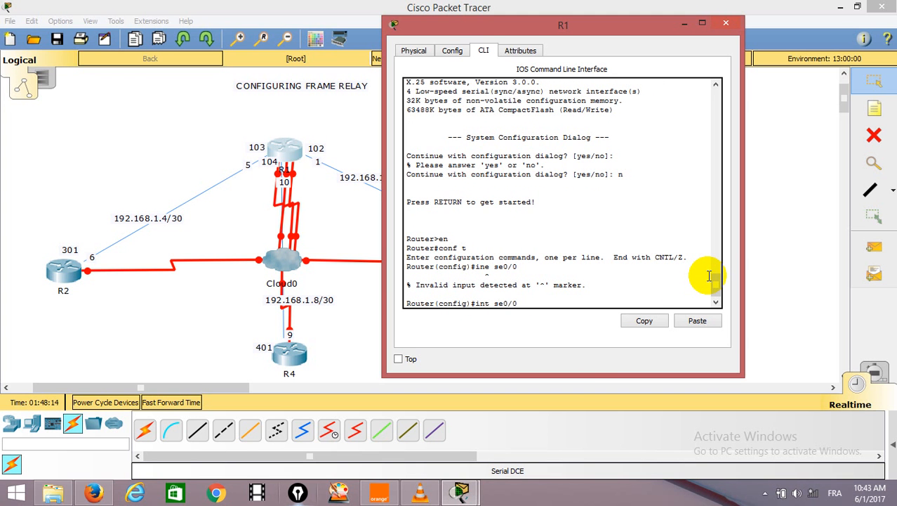
key(Return)
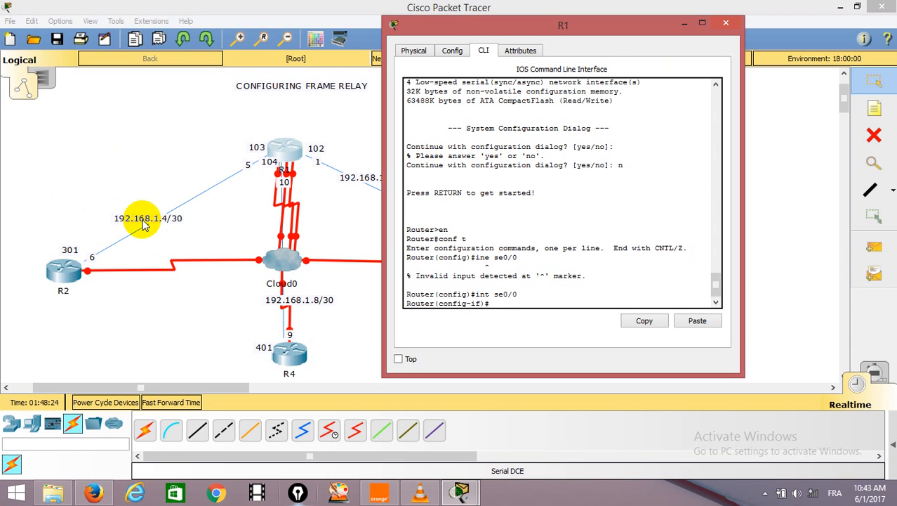
text(ip address 192.168)
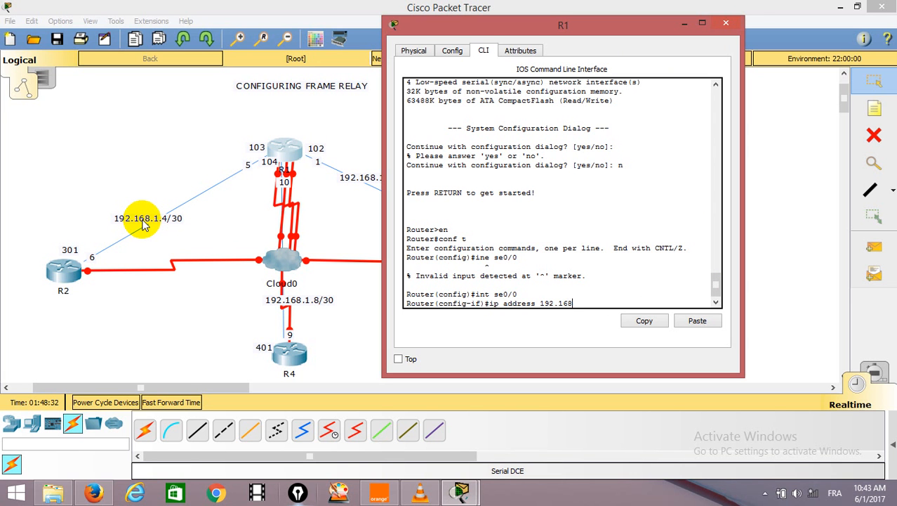
text(.1.5 255.255.255.2)
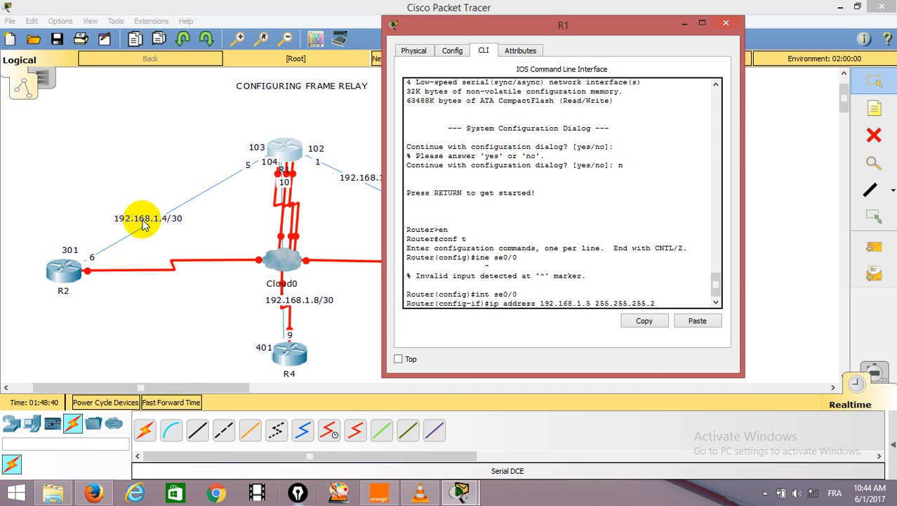
text(52)
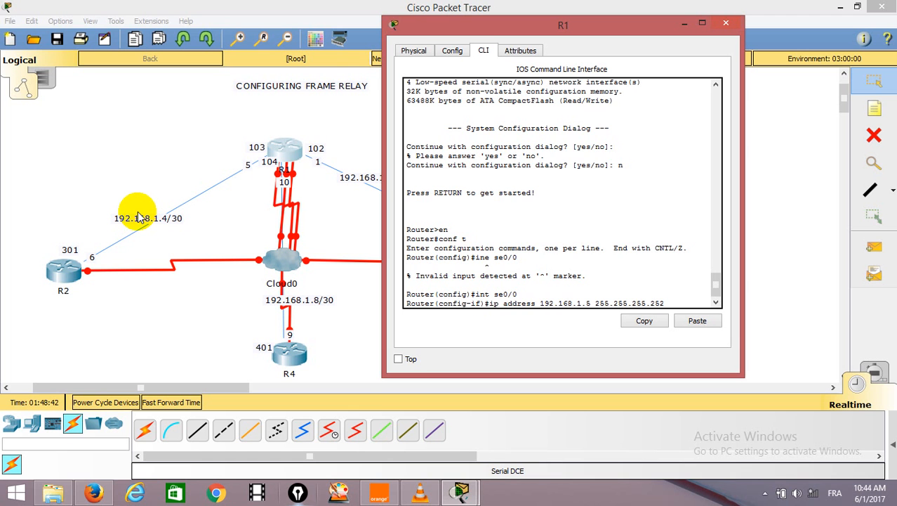
key(Return)
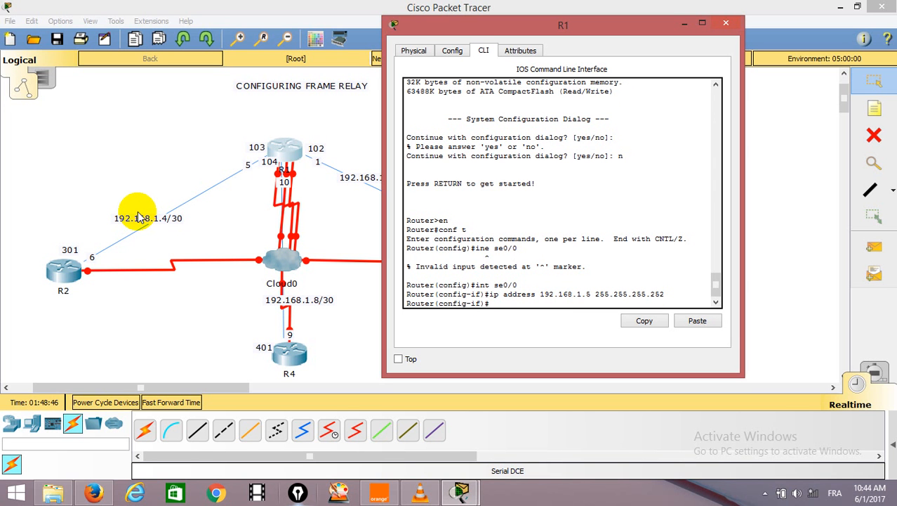
Set the encapsulation of R1's Serial0/0 interface to frame-relay.
text(en)
key(Tab)
text(f)
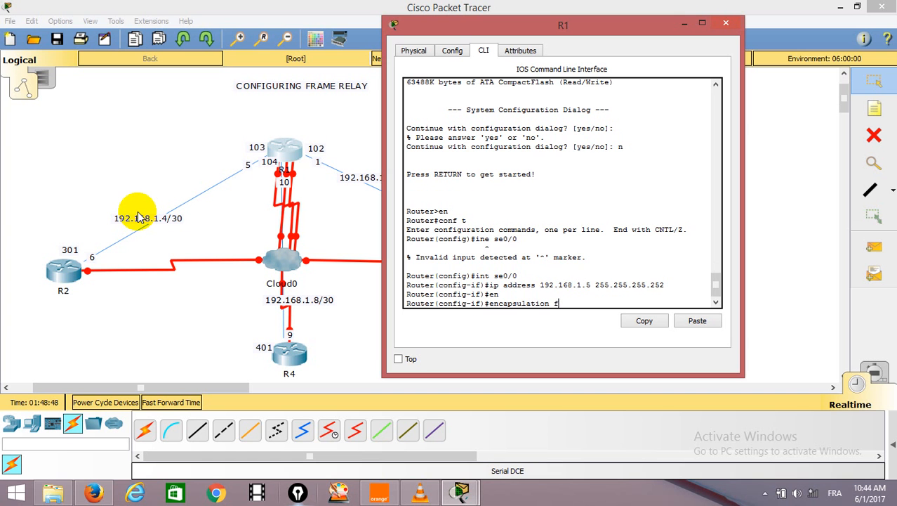
text(r)
key(Tab)
key(Return)
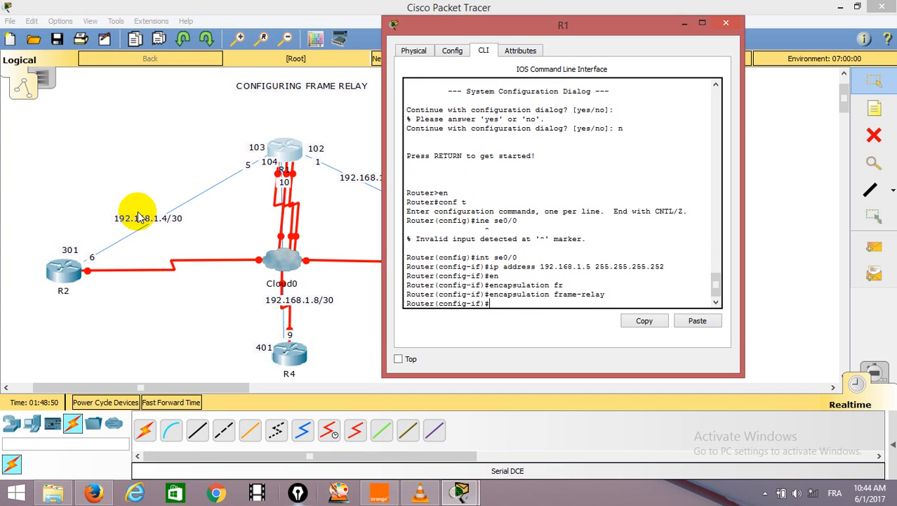
text(fr)
Map neighbour address 192.168.1.6 to DLCI 103 on R1's Serial0/0 with frame-relay map ip.
key(Tab)
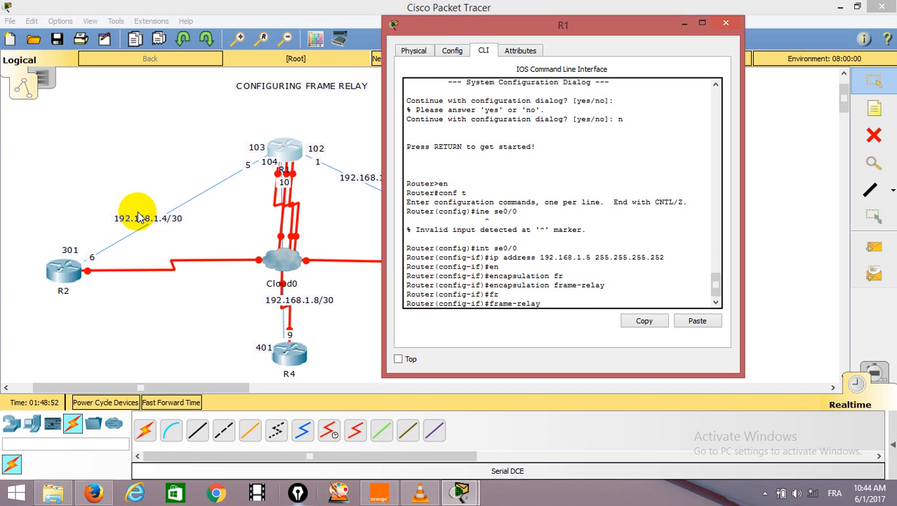
text(m)
key(Tab)
text(i)
key(Tab)
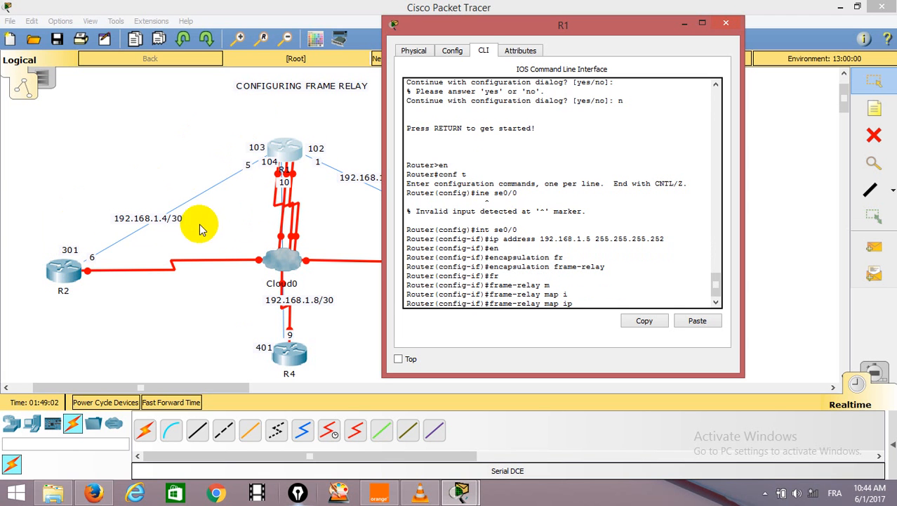
text(192.)
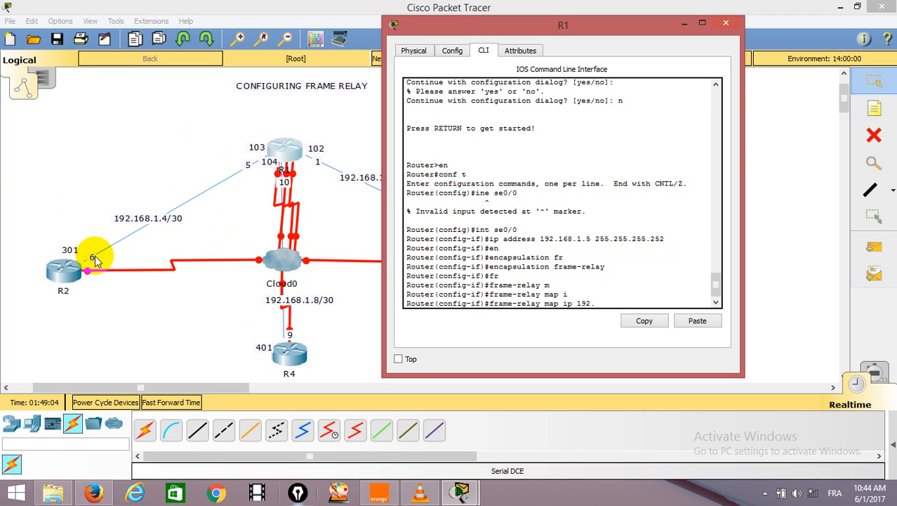
text(168.1.6)
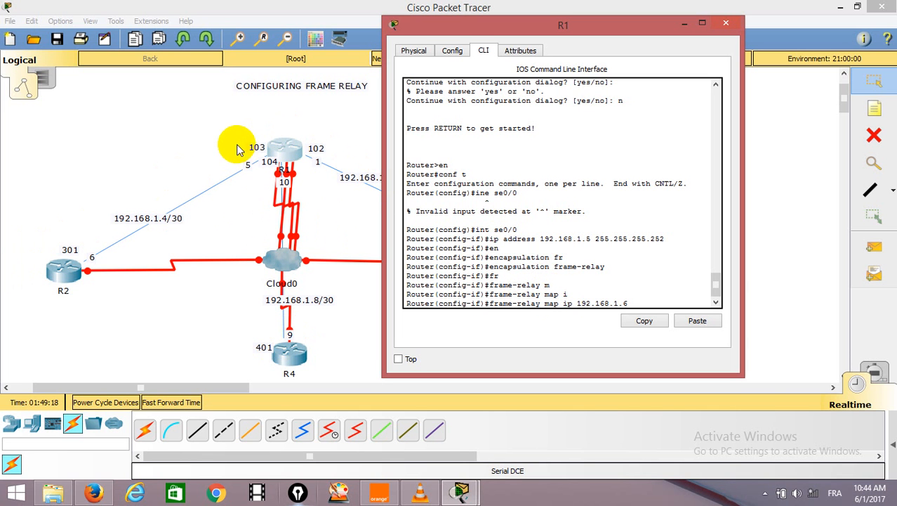
text(103)
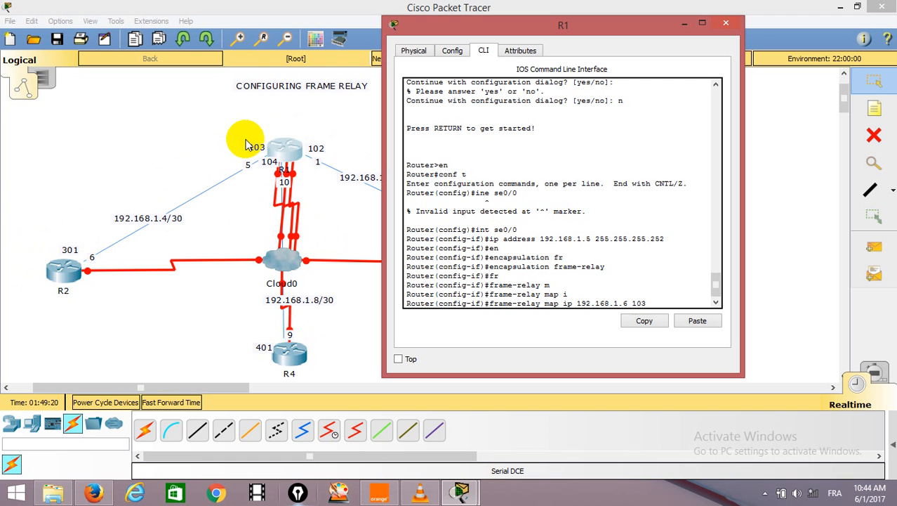
key(Return)
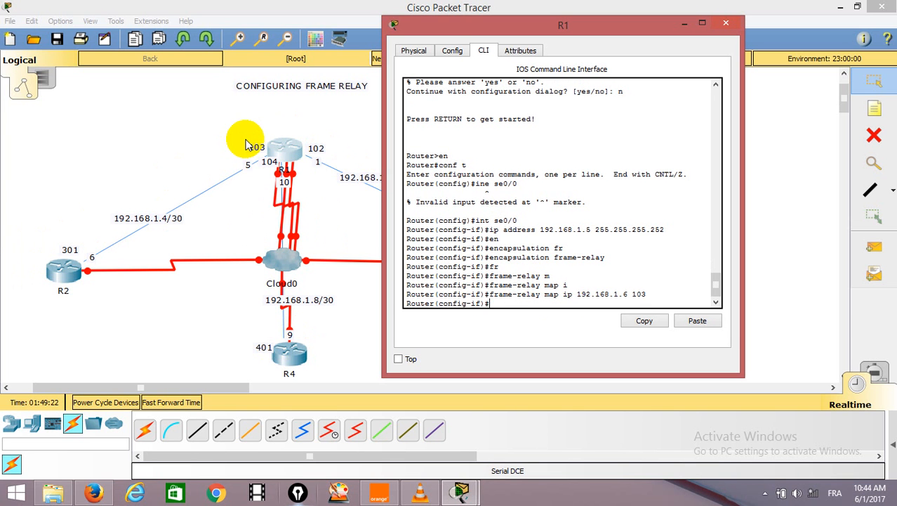
Enable R1's Serial0/0 interface with no shut and return to a clean interface configuration prompt.
text(no shu)
text(t)
key(Return)
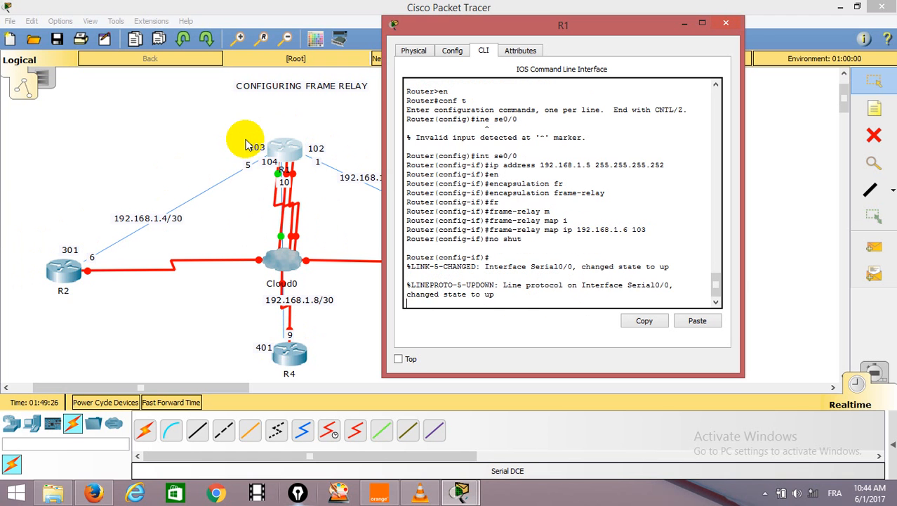
key(Return)
key(Return)
key(Return)
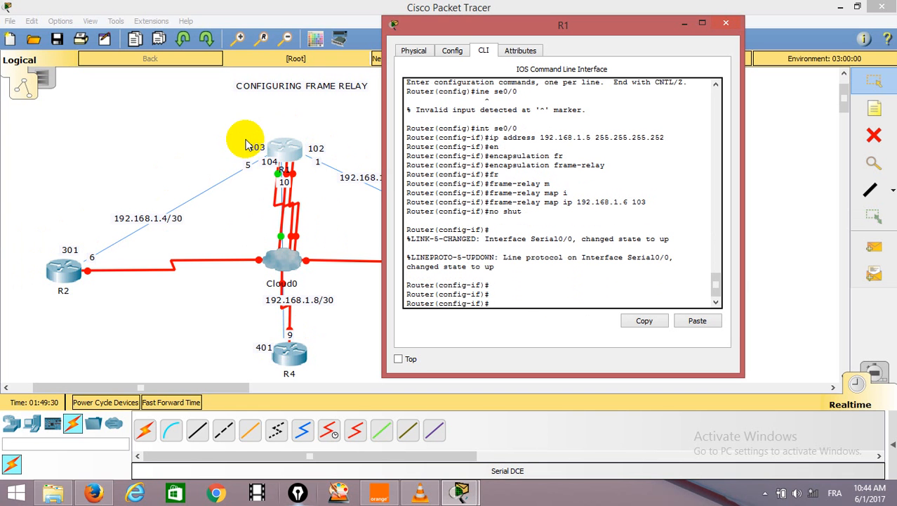
Enter R1's interface se1/0 and assign it IP address 192.168.1.10 with mask 255.255.255.252.
text(int se1/0)
key(Return)
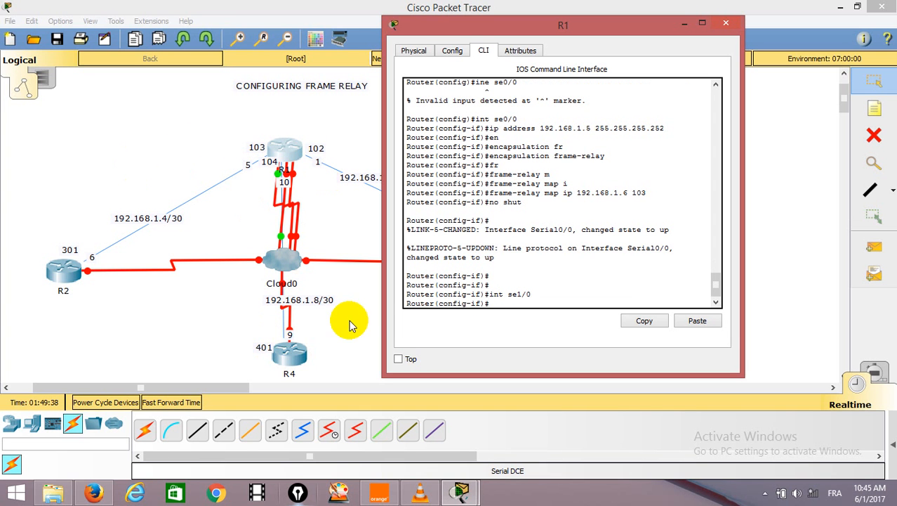
text(ip a)
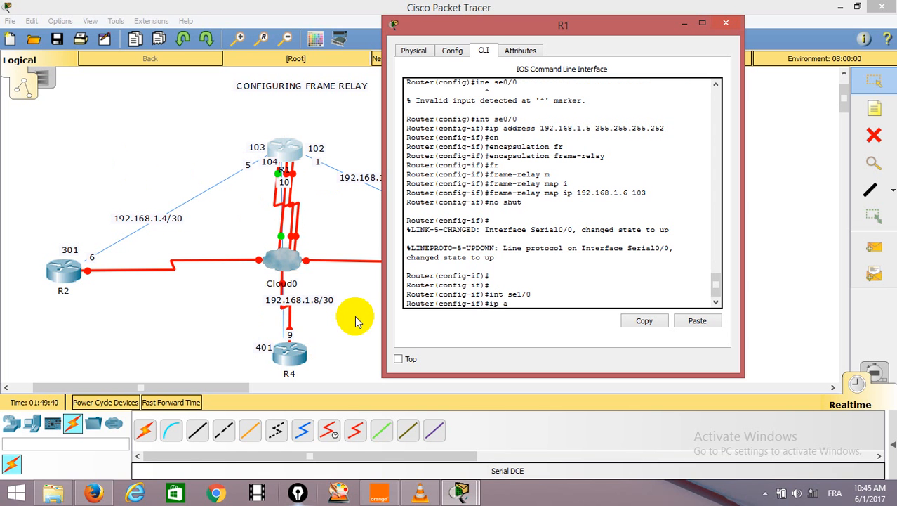
text(ddress 192.168.1)
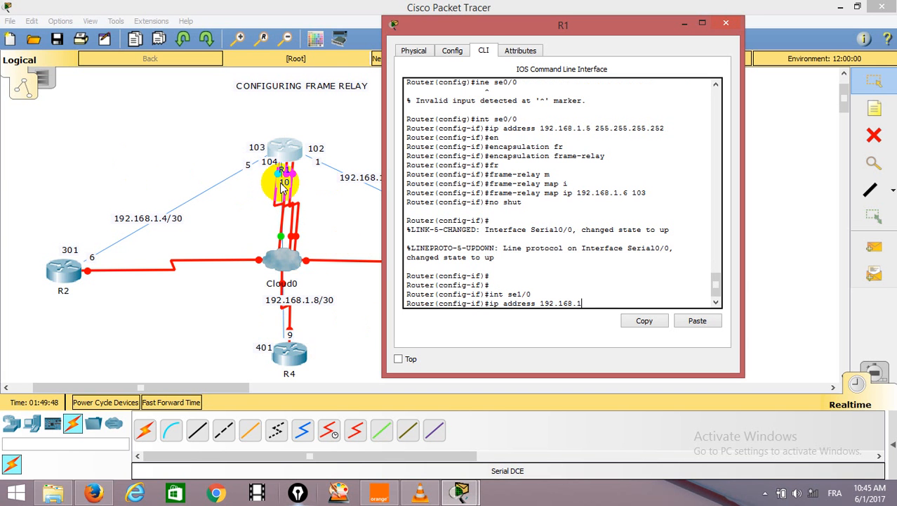
text(.10 255.255.255.252)
key(Return)
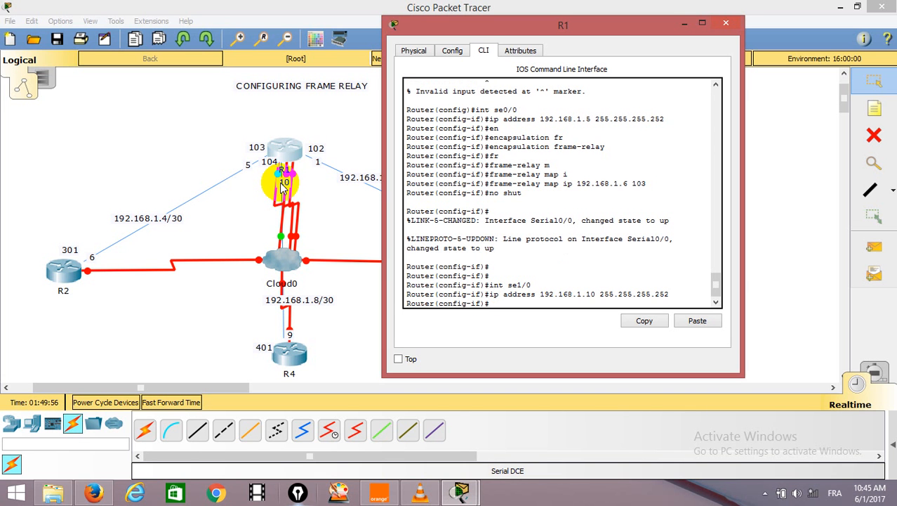
Set the encapsulation of R1's Serial1/0 interface to frame-relay.
text(en)
key(Tab)
text(fr)
key(Tab)
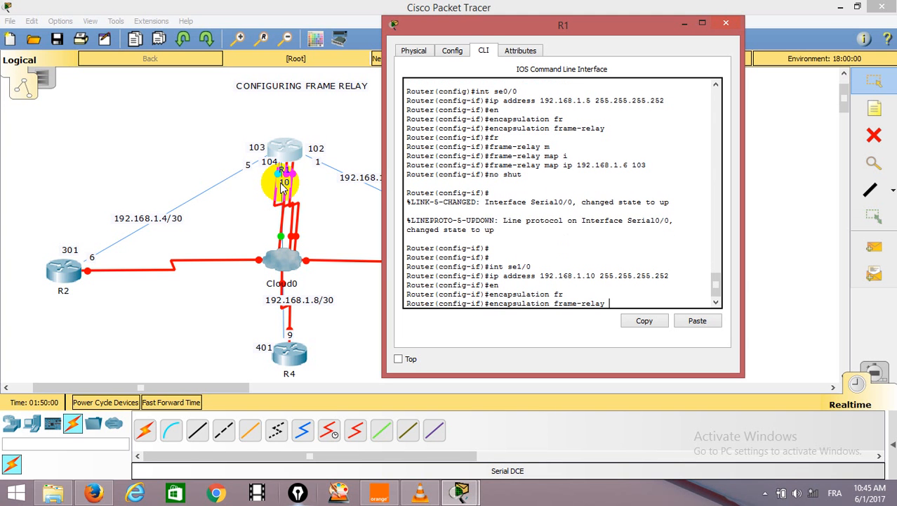
key(Return)
key(Return)
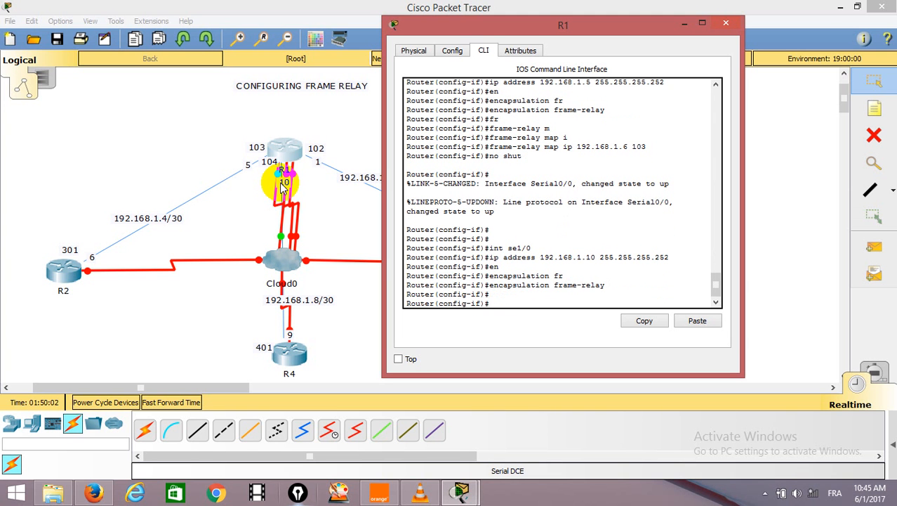
Map neighbour address 192.168.1.9 to DLCI 104 on R1's Serial1/0 with frame-relay map ip.
text(fra)
key(Tab)
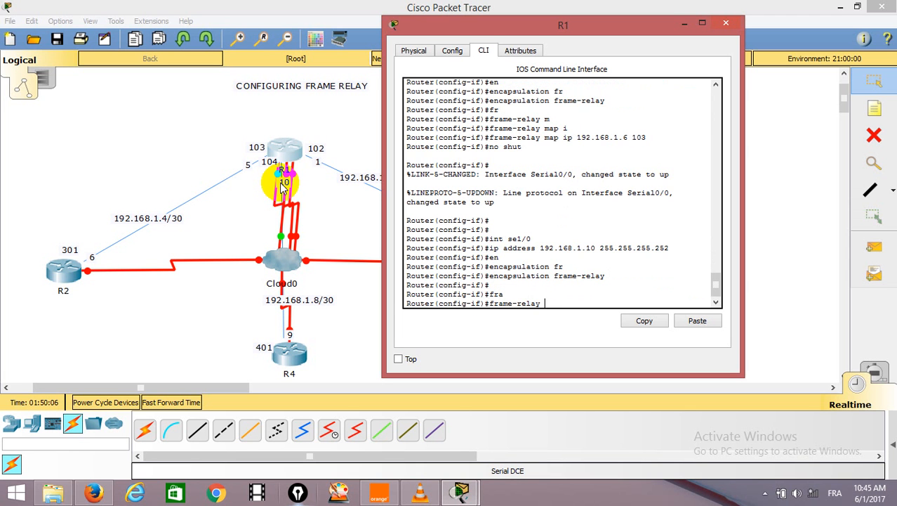
text(m)
key(Tab)
text(i)
key(Tab)
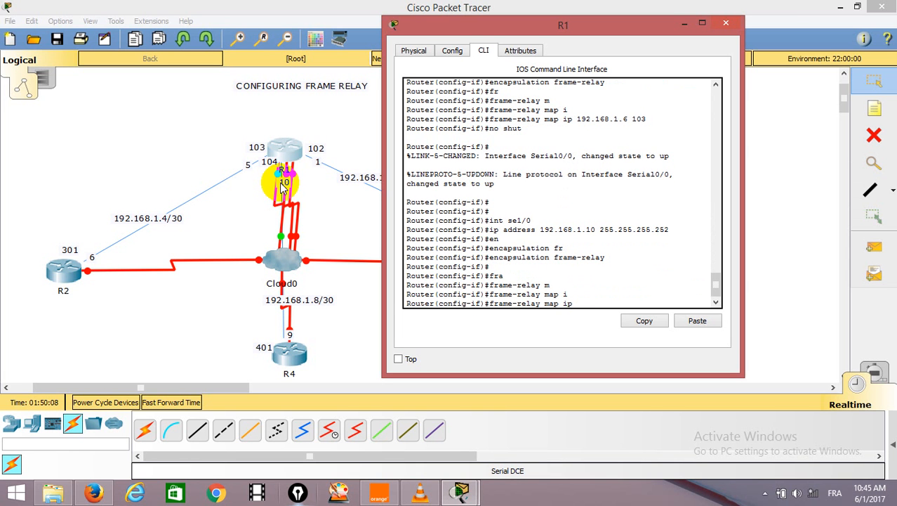
text(192.168.1)
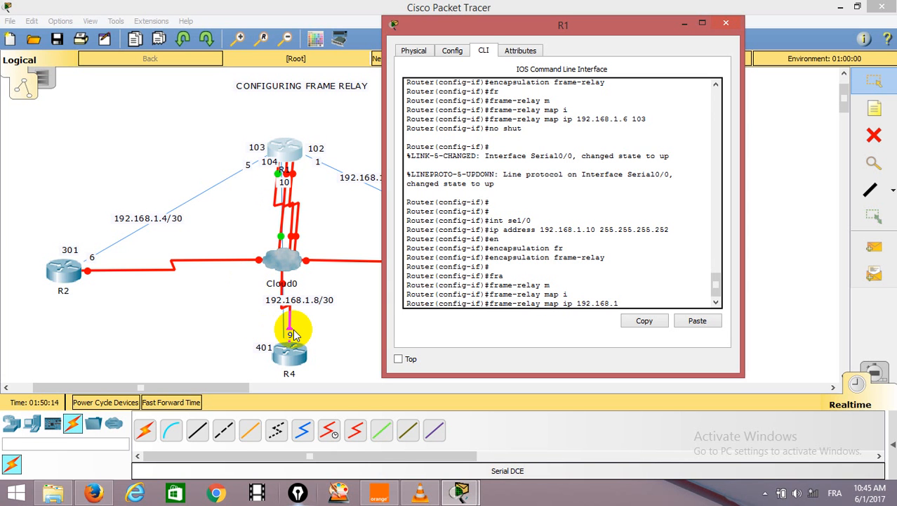
text(.9)
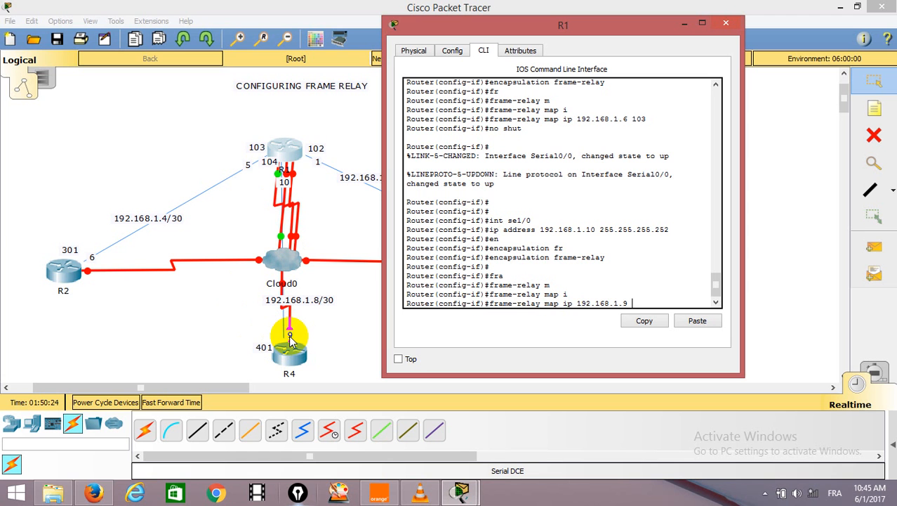
text(104)
key(Return)
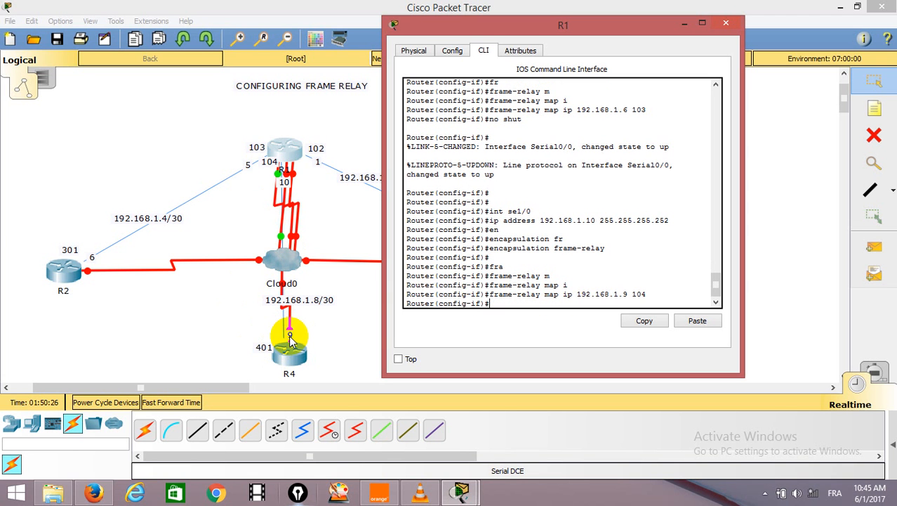
Enable R1's Serial1/0 interface with no shut and return to a clean interface configuration prompt.
text(no shut)
key(Return)
Enter R1's interface se2/0 and assign it IP address 192.168.1.1 with mask 255.255.255.252.
key(Return)
key(Return)
key(Return)
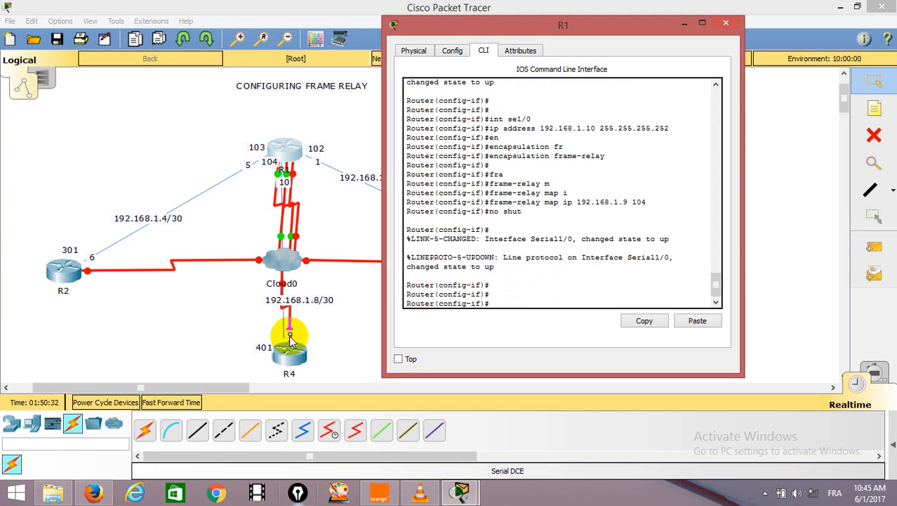
text(int se2/0)
key(Return)
text(i)
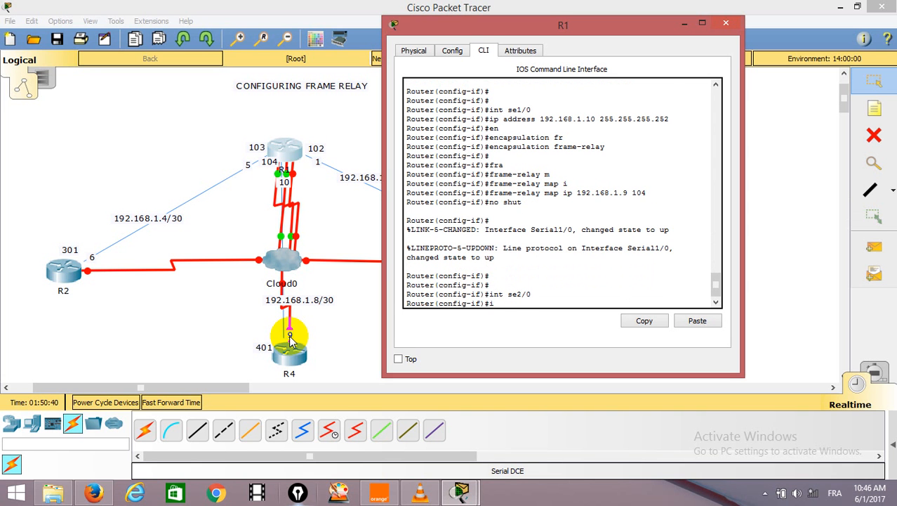
text(p address 192.168.1)
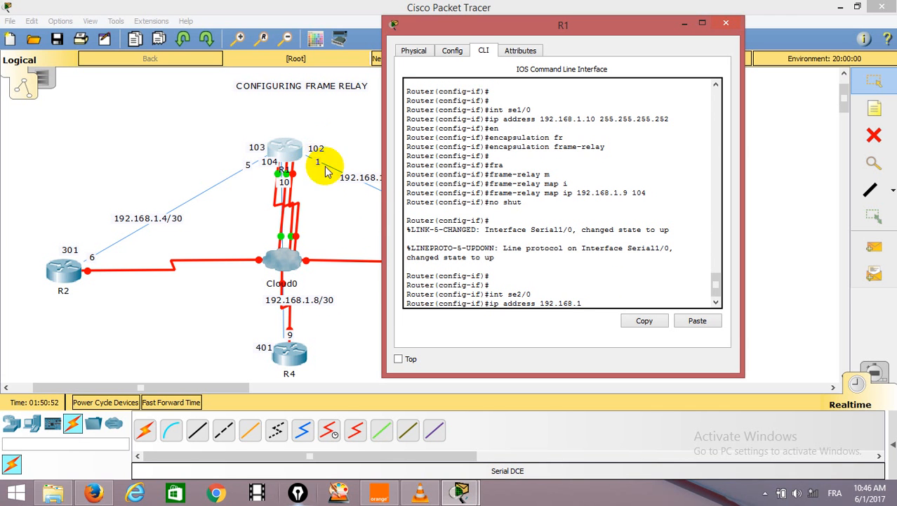
text(.1)
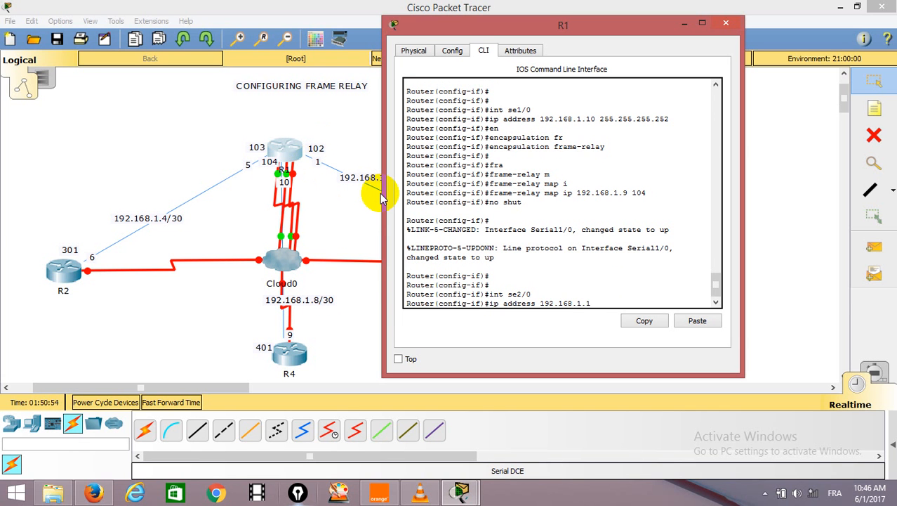
text( 255.255.255.252)
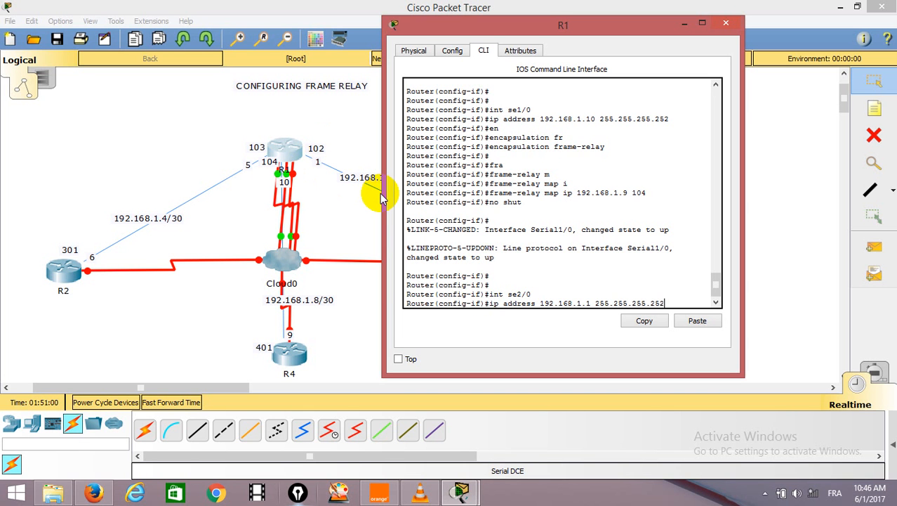
key(Return)
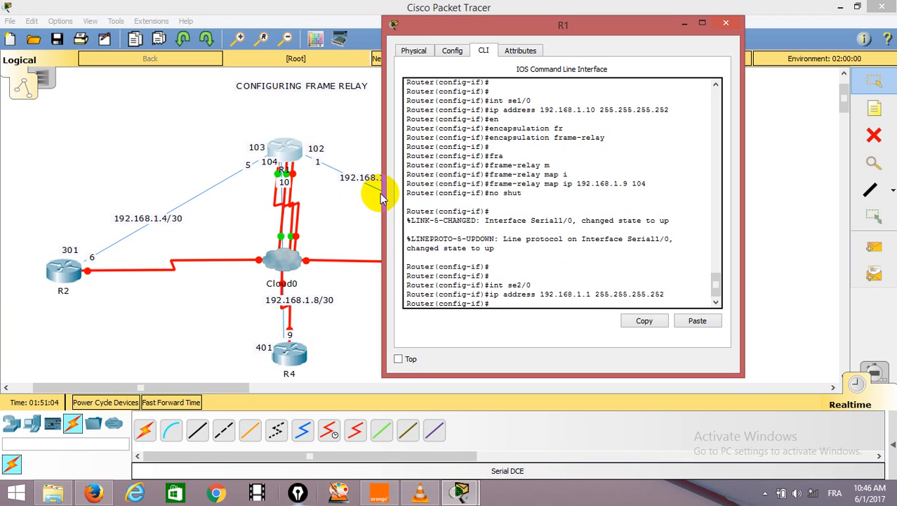
Set the encapsulation of R1's Serial2/0 interface to frame-relay.
text(en)
key(Tab)
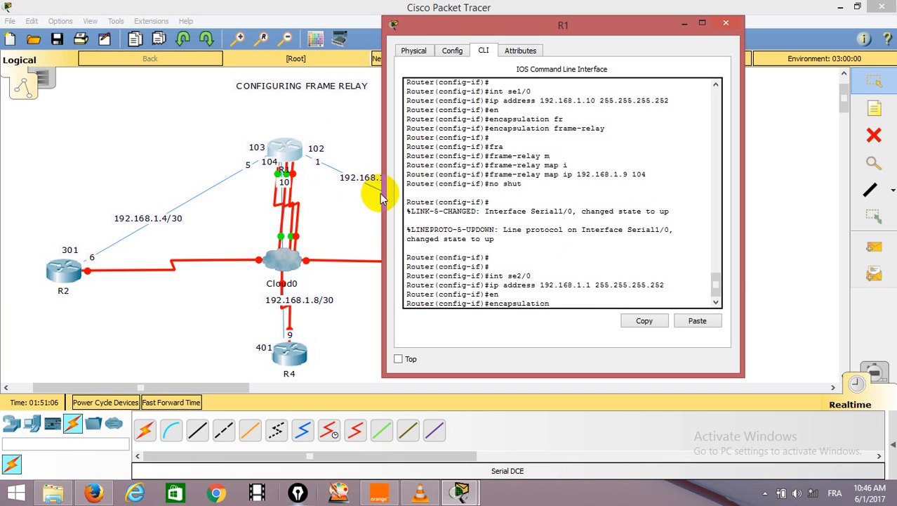
text(fr)
key(Tab)
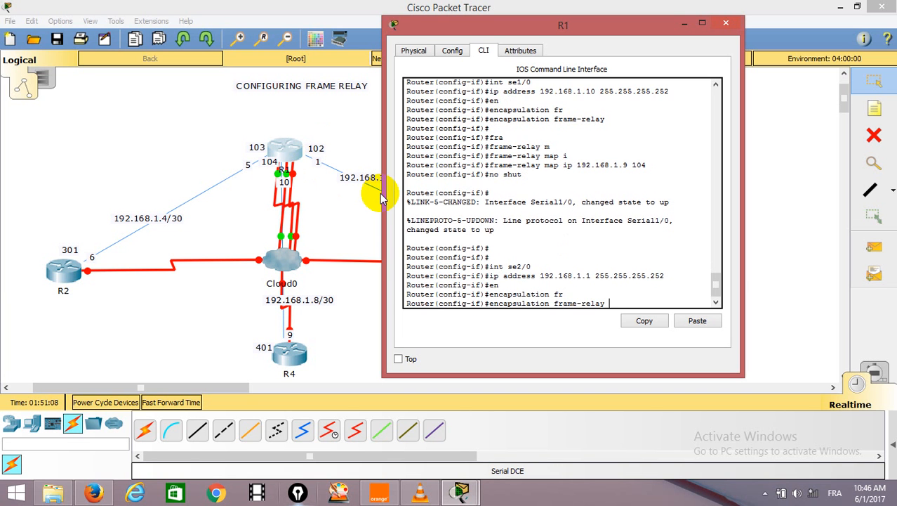
key(Return)
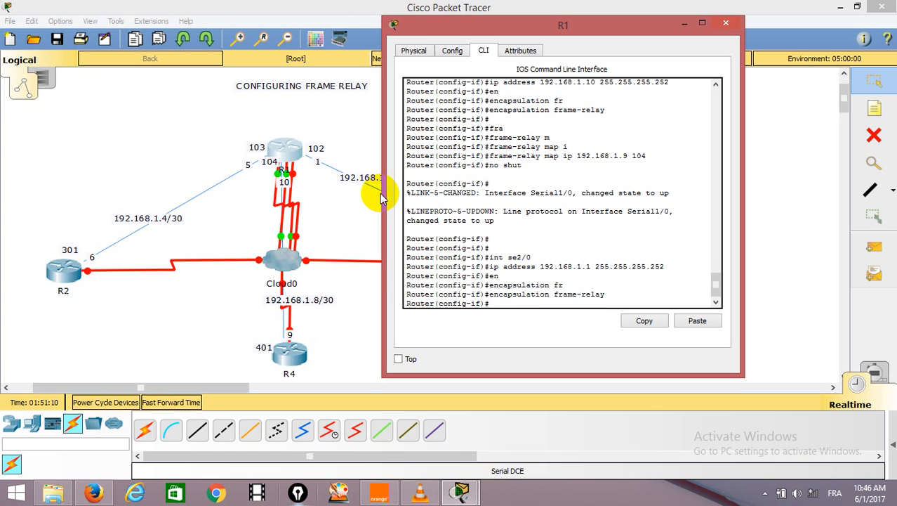
Map neighbour address 192.168.1.2 to DLCI 102 on R1's Serial2/0 with frame-relay map ip, checking R3's label in the topology.
text(fra)
key(Tab)
text(m)
key(Tab)
text(i)
key(Tab)
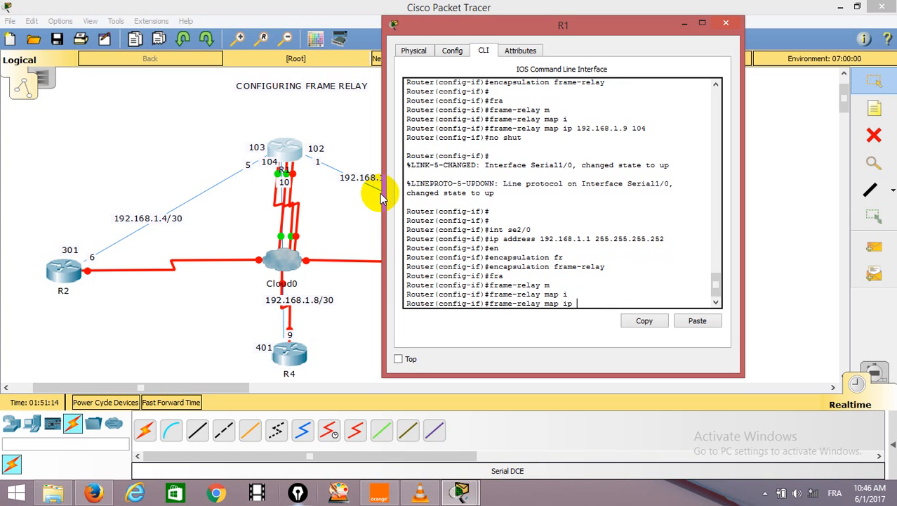
text(192.168.1.2)
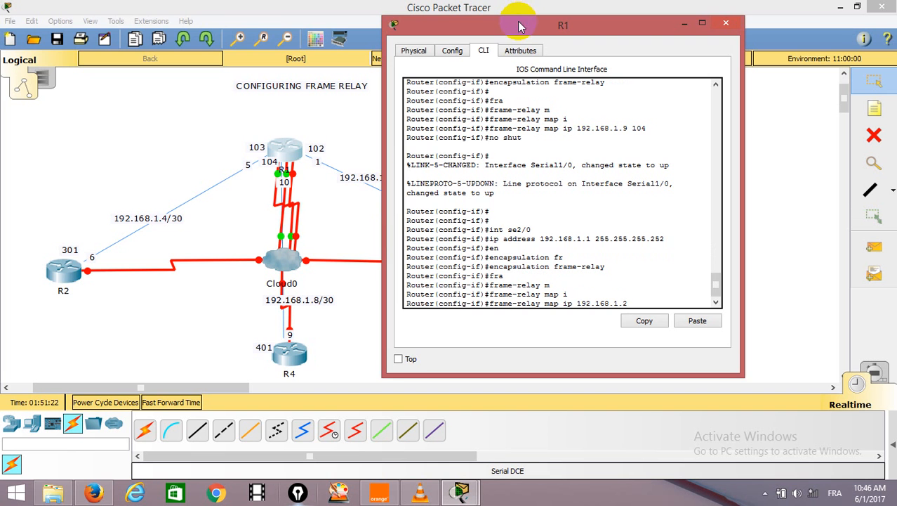
drag(519, 30, 206, 33)
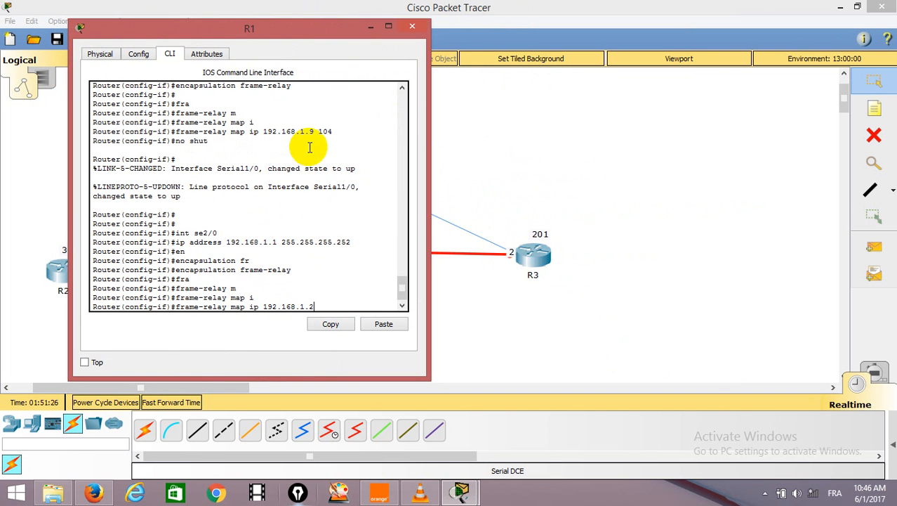
drag(273, 20, 453, 59)
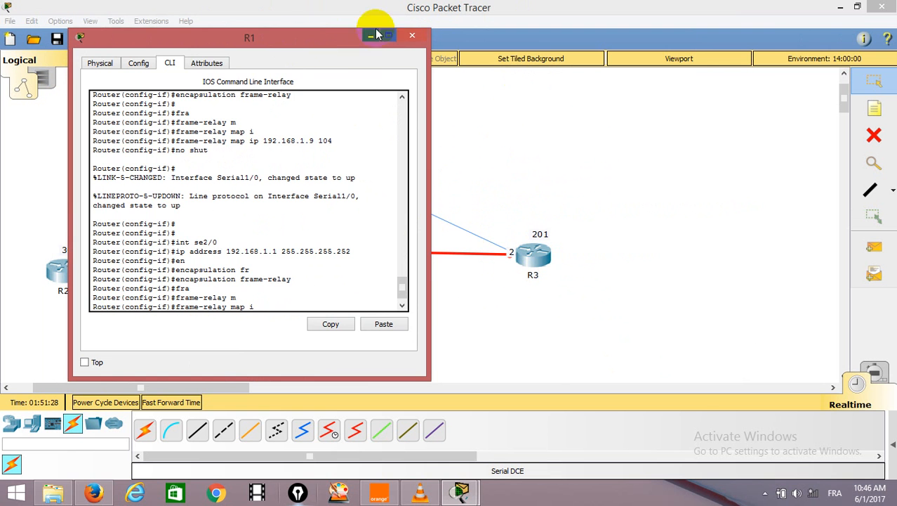
drag(286, 42, 629, 37)
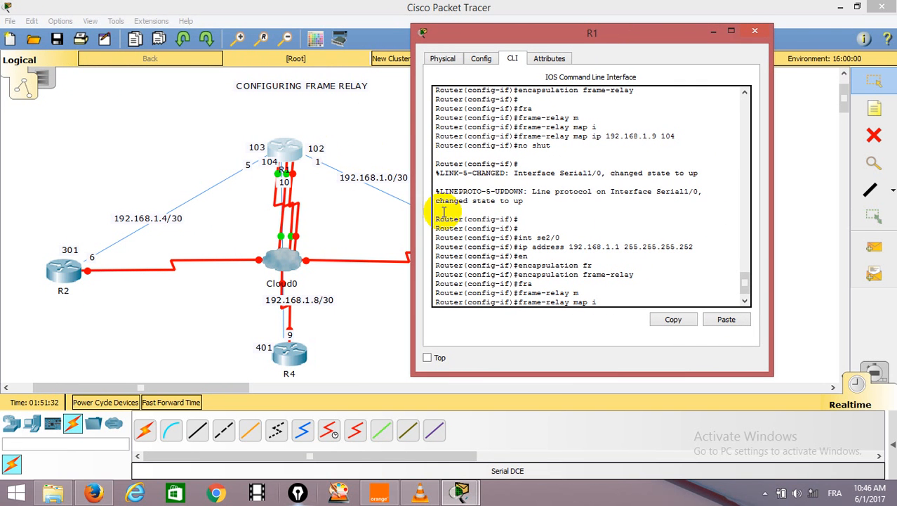
key(Tab)
text(192.168.1.2)
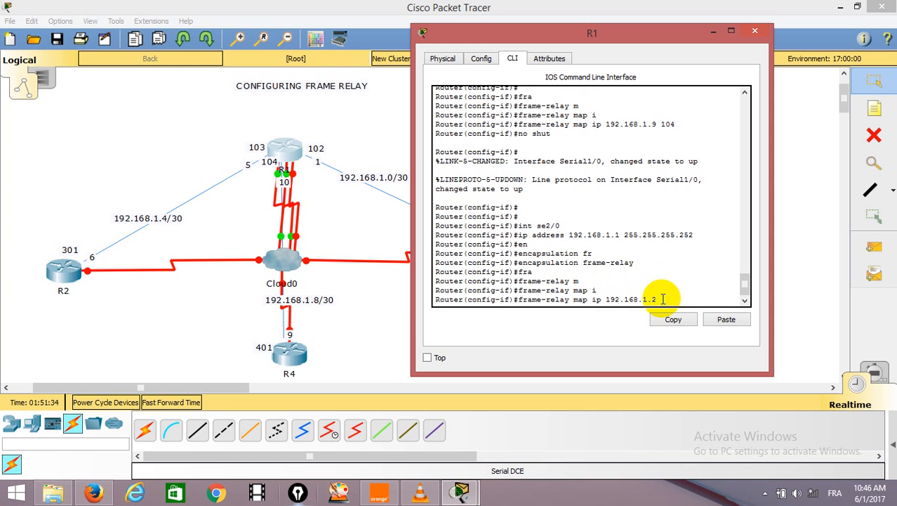
text( 102)
key(Return)
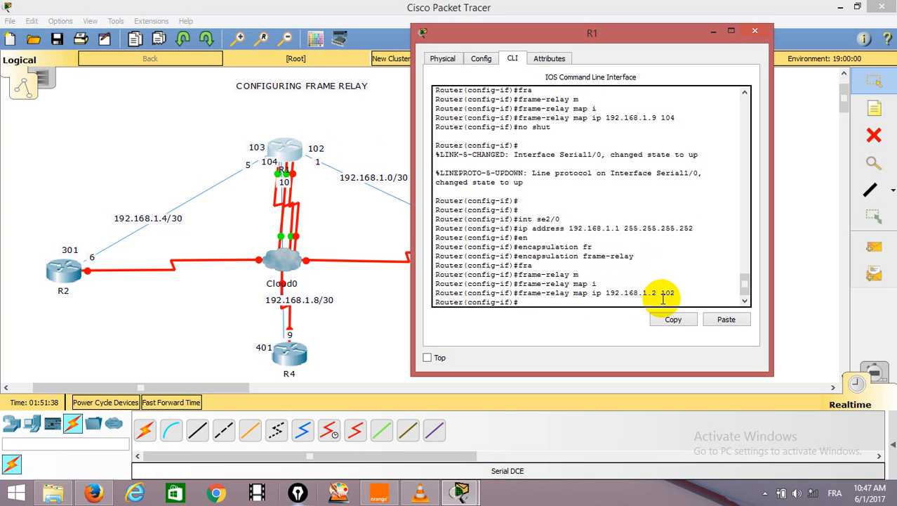
Enable R1's Serial2/0 interface with no shut and return to a clean interface configuration prompt.
key(Return)
key(Return)
key(Return)
text(no)
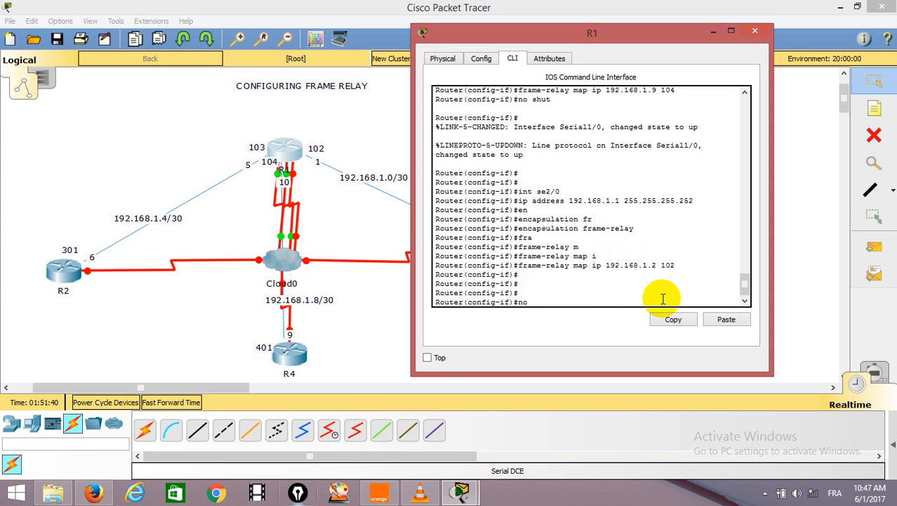
text( shut)
key(Return)
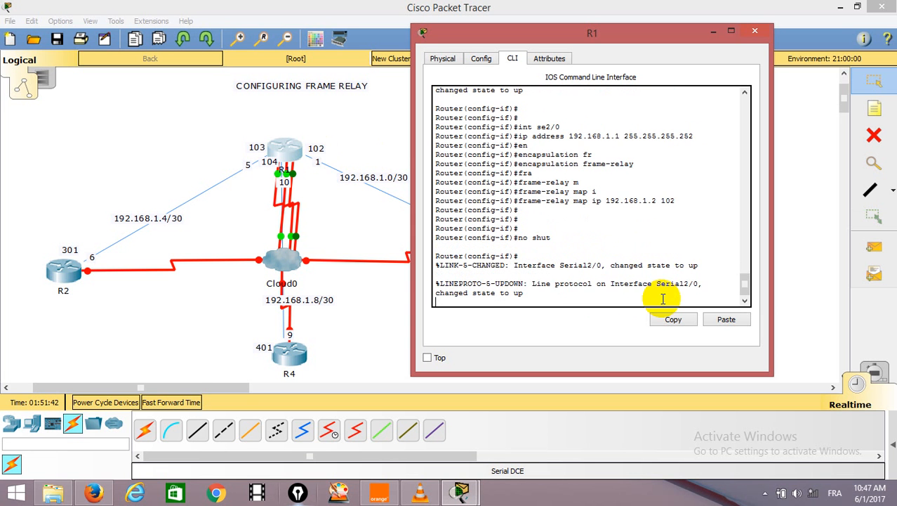
key(Return)
key(Return)
key(Return)
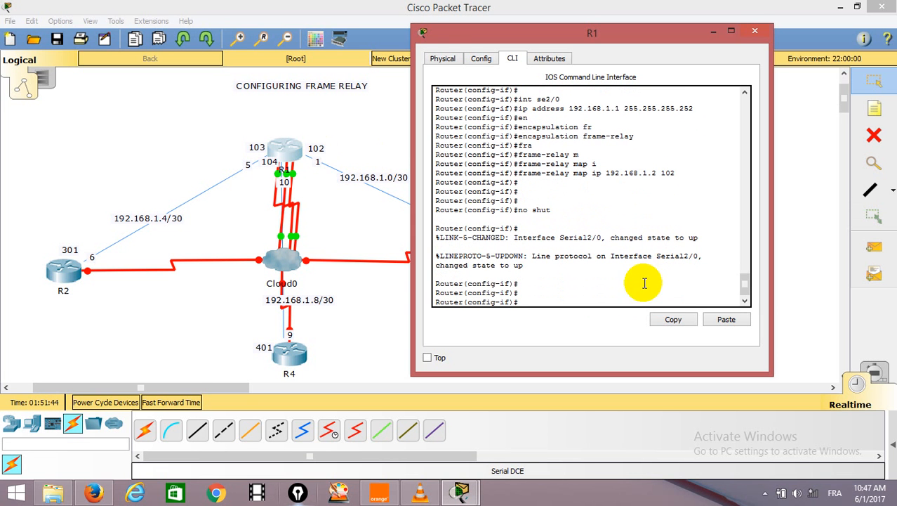
Open router R2's command line, answer n to the initial configuration dialog, and enlarge the R2 window.
click(257, 191)
click(63, 284)
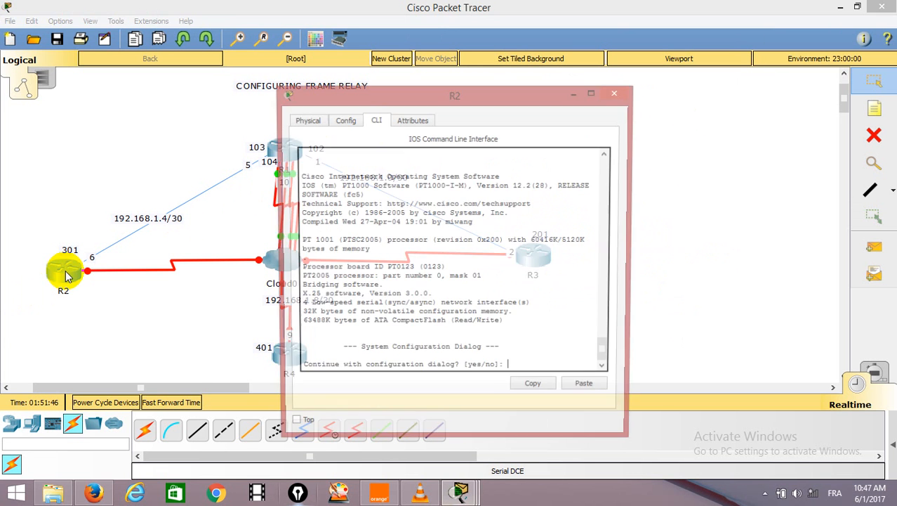
text(n)
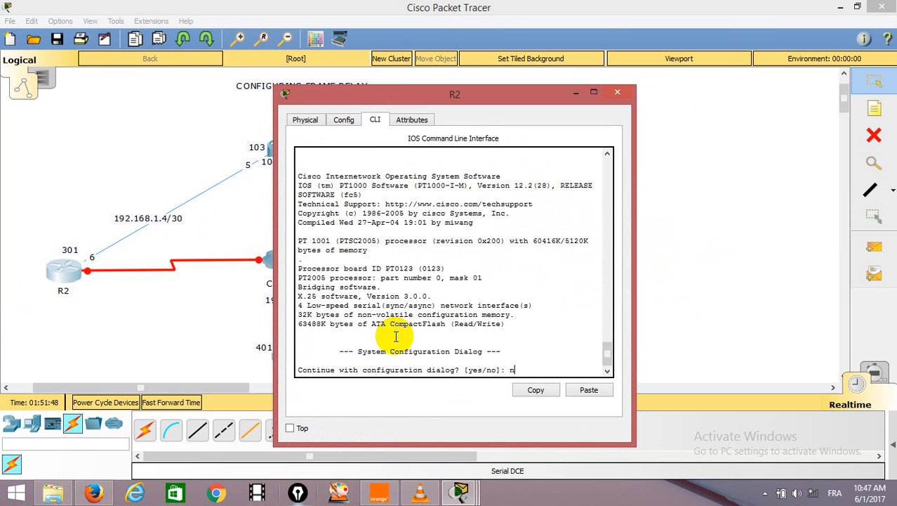
key(Return)
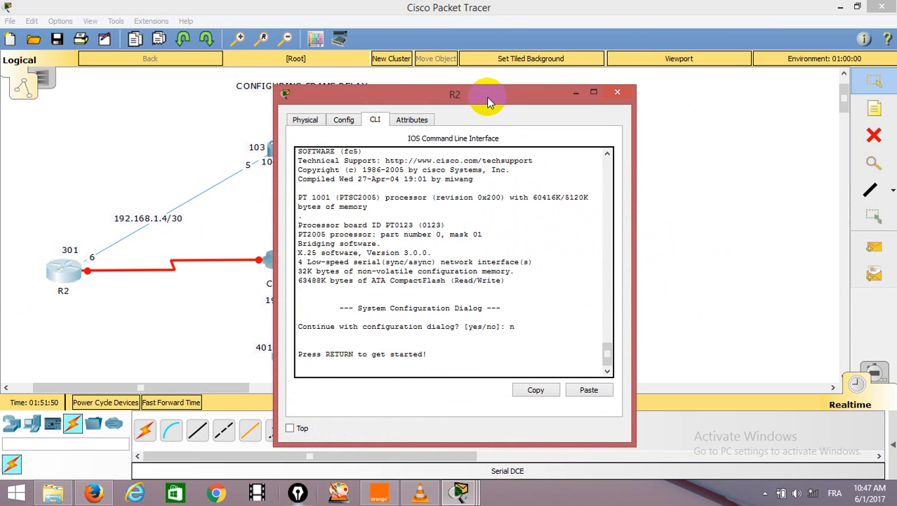
drag(490, 86, 525, 7)
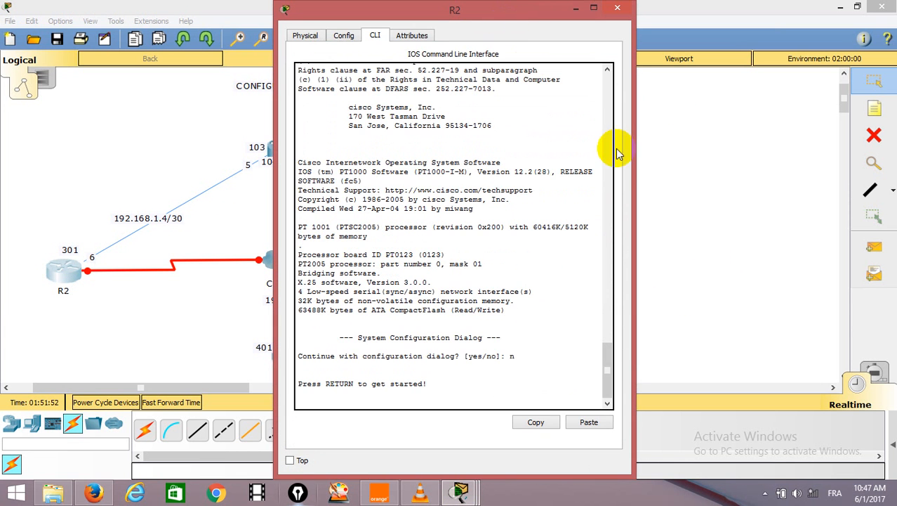
drag(628, 160, 691, 161)
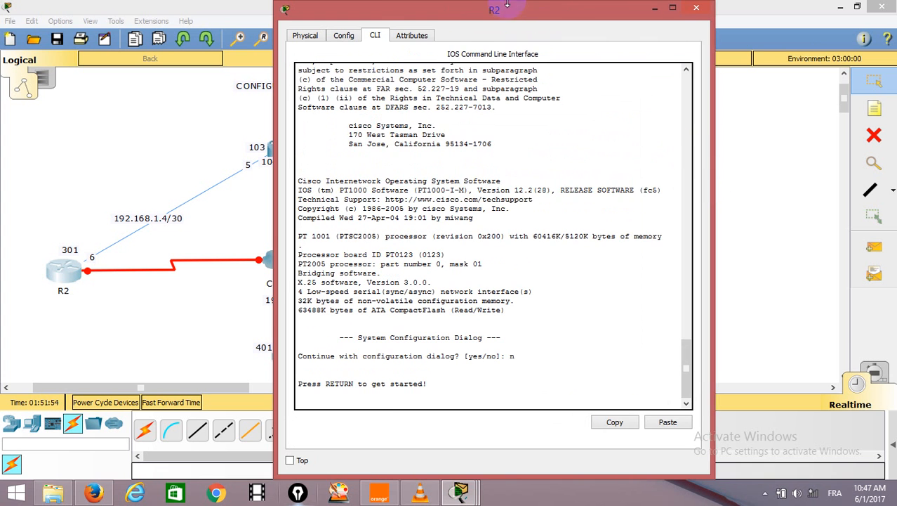
Move the R2 window clear of the topology and start its console session at the user prompt.
drag(487, 31, 589, 31)
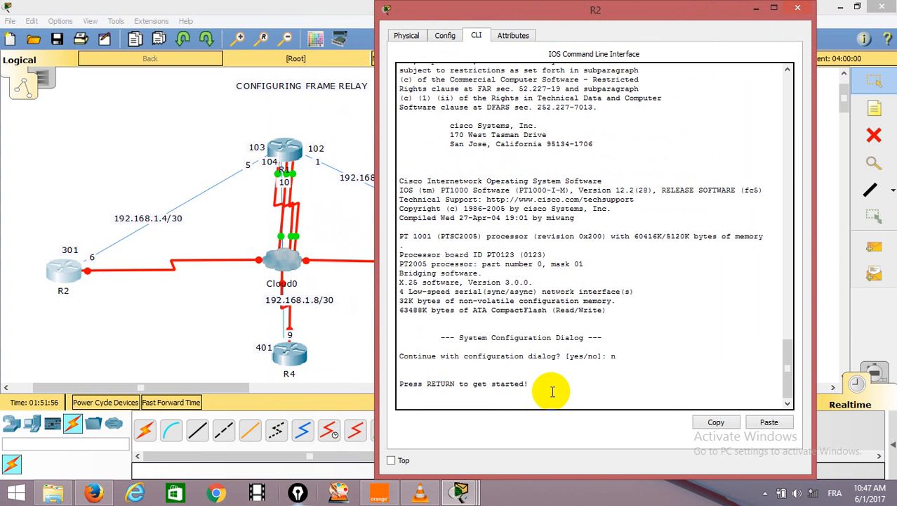
key(Return)
key(Return)
key(Return)
text(rn)
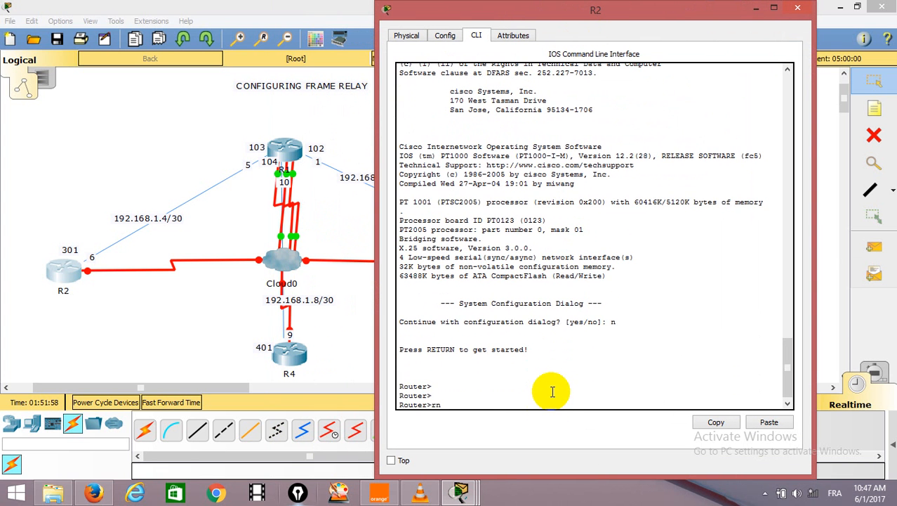
key(Return)
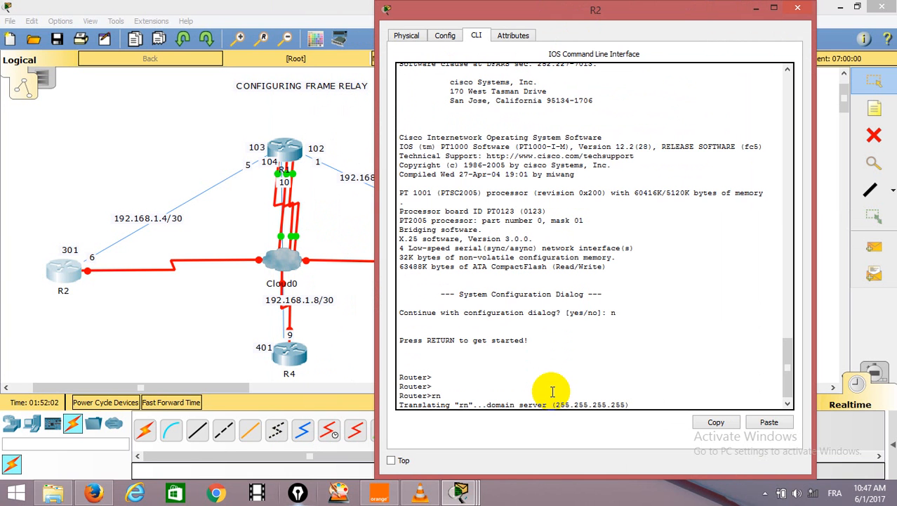
Minimise R2's window and open router R4's command line, answering n to the initial configuration dialog.
click(757, 10)
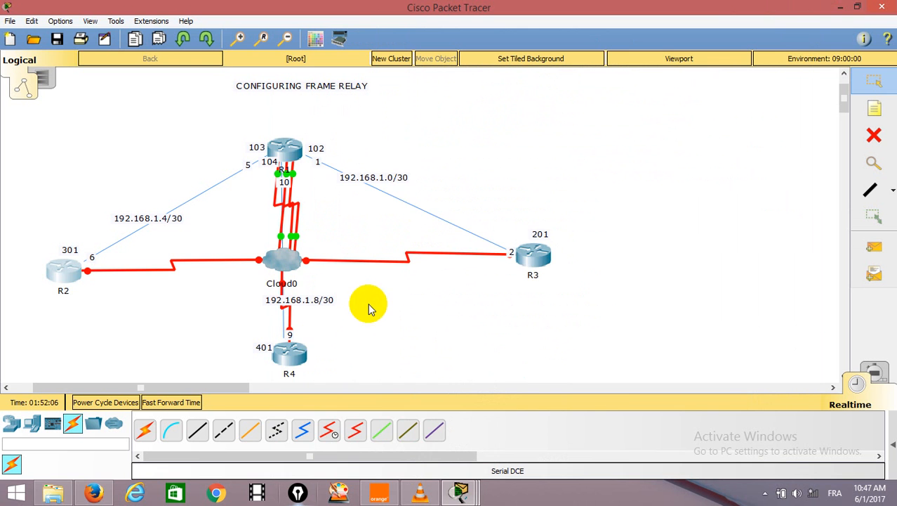
click(295, 353)
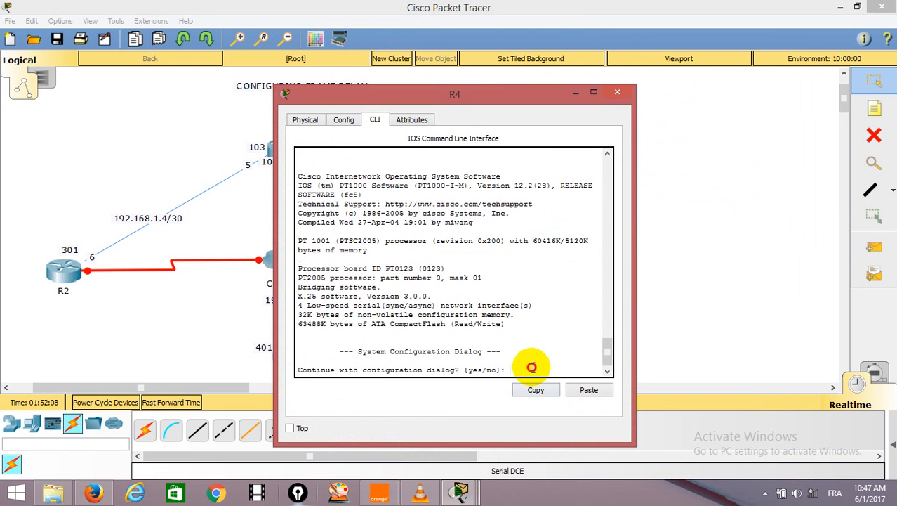
text(n)
key(Return)
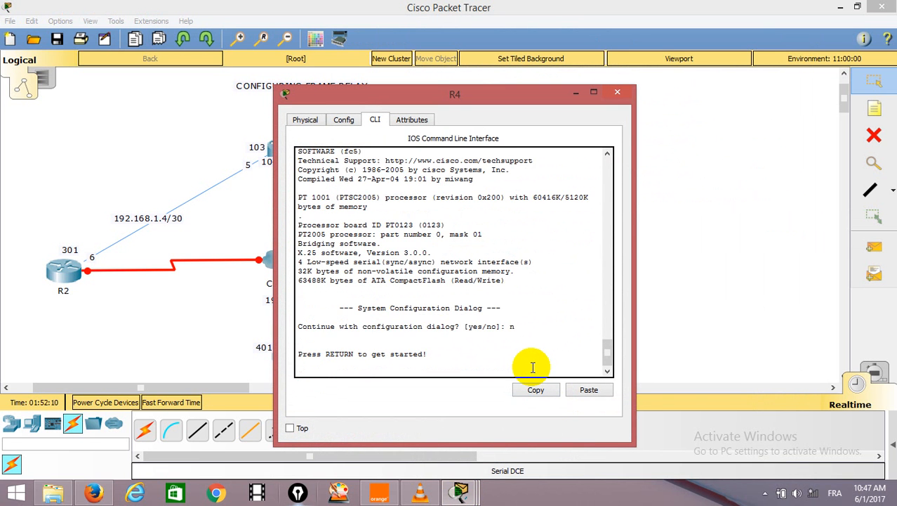
key(Return)
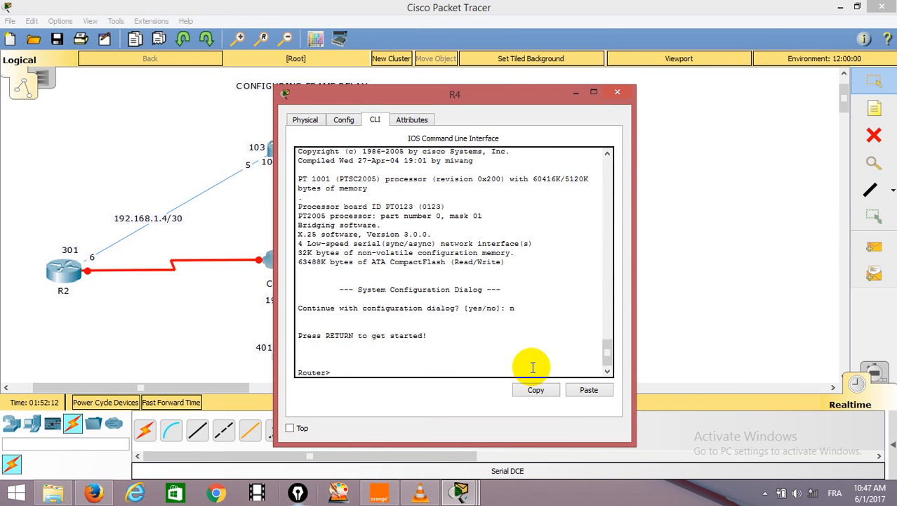
Enter privileged and global configuration mode on R4 and select interface se0/0.
text(en)
key(Return)
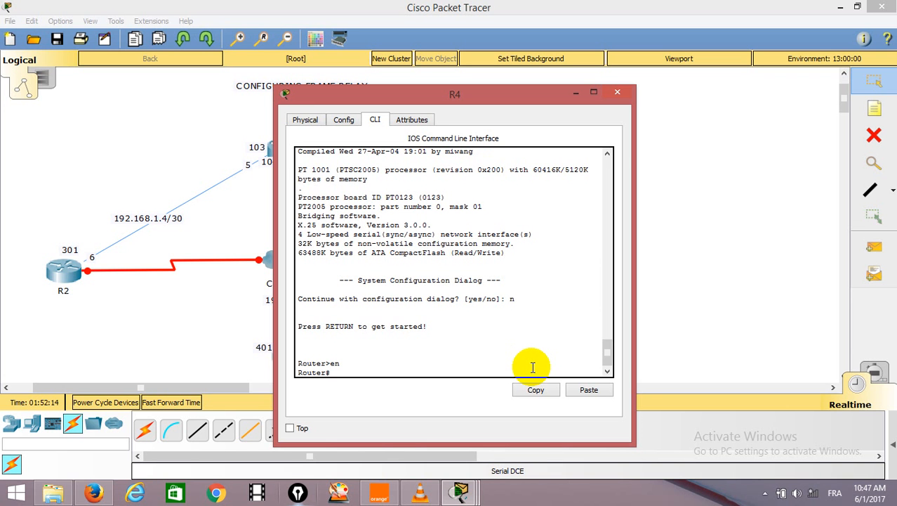
text(conf t)
key(Return)
text(in)
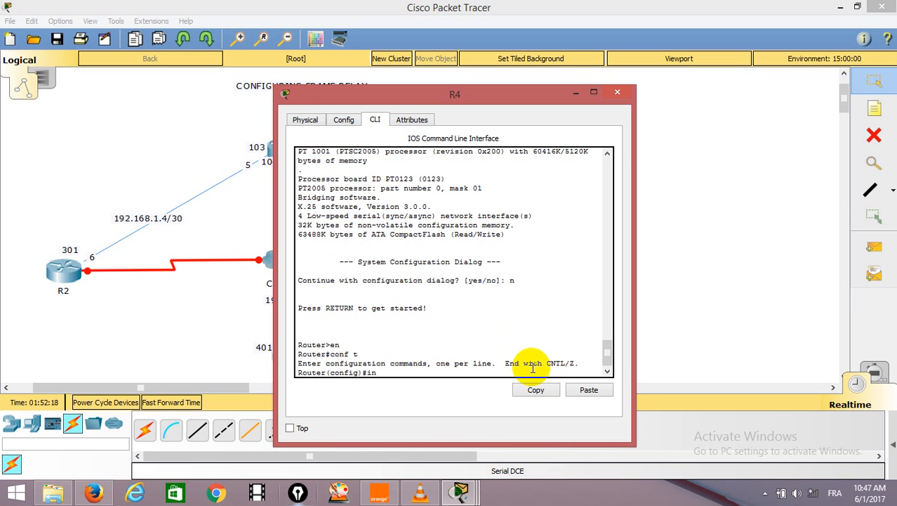
text(t se0/0)
key(Return)
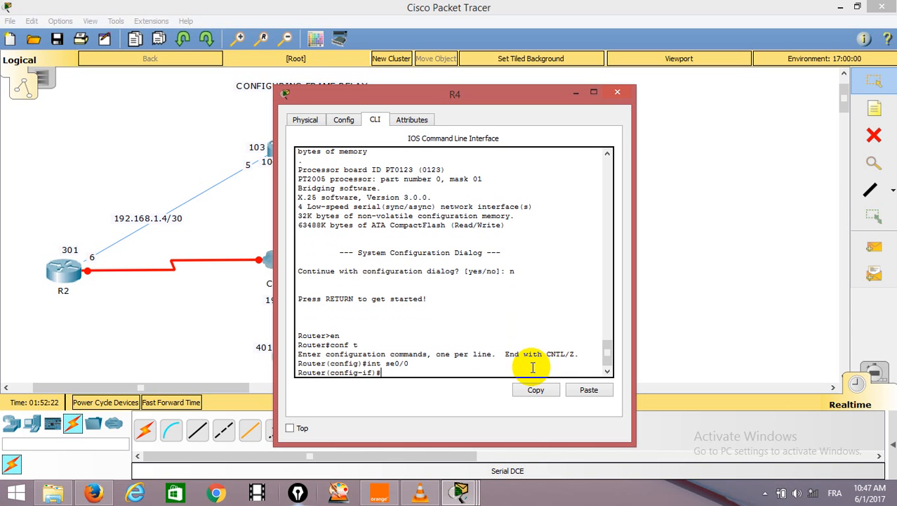
Assign IP address 192.168.1.9 with mask 255.255.255.252 to R4's Serial0/0, moving the window to read R4's label in the topology.
text(ip address 192.168.1)
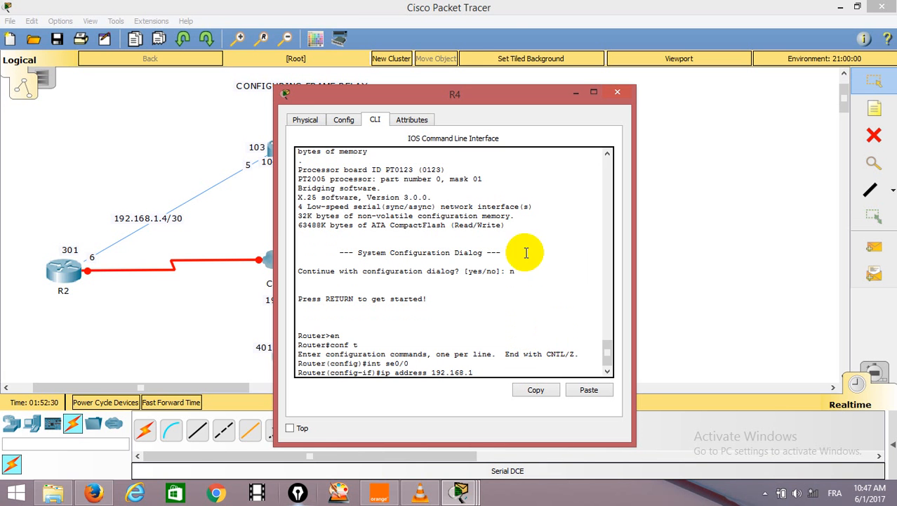
drag(435, 102, 569, 101)
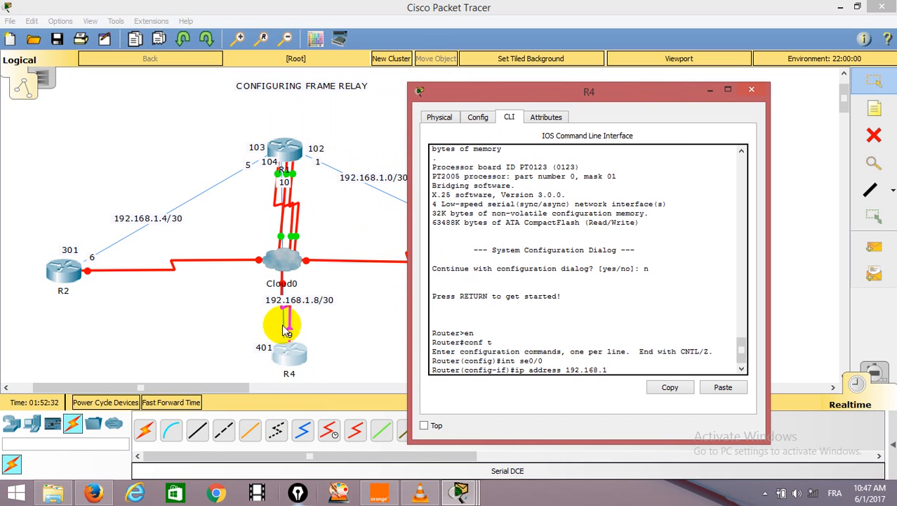
text(.1.9)
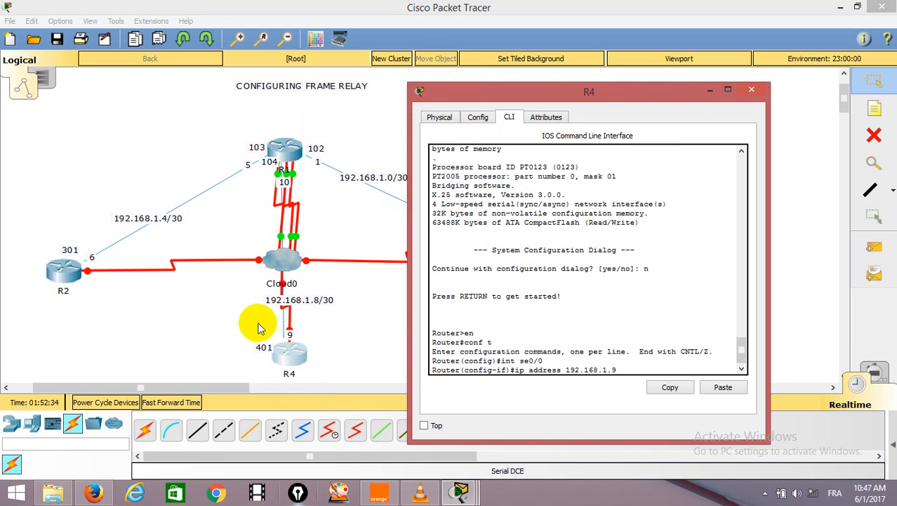
text( 255.255.255.252)
key(Return)
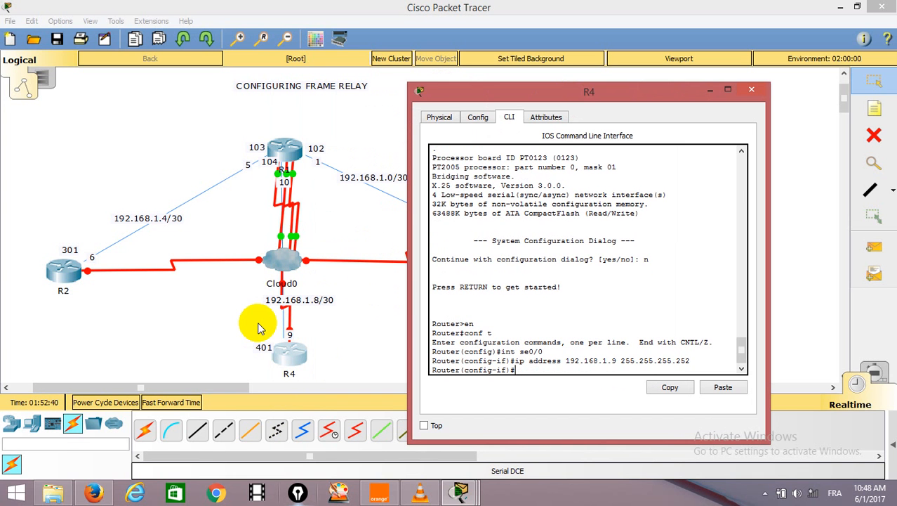
Set the encapsulation of R4's Serial0/0 interface to frame-relay.
text(en)
key(Tab)
text(fr)
key(Tab)
key(Return)
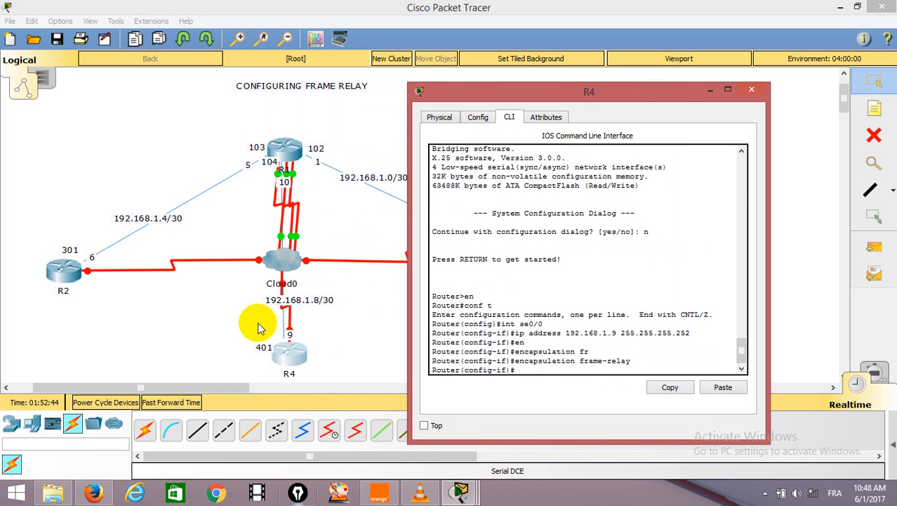
Map neighbour address 192.168.1.10 to DLCI 401 on R4's Serial0/0 with frame-relay map ip.
text(fr)
key(Tab)
text(m)
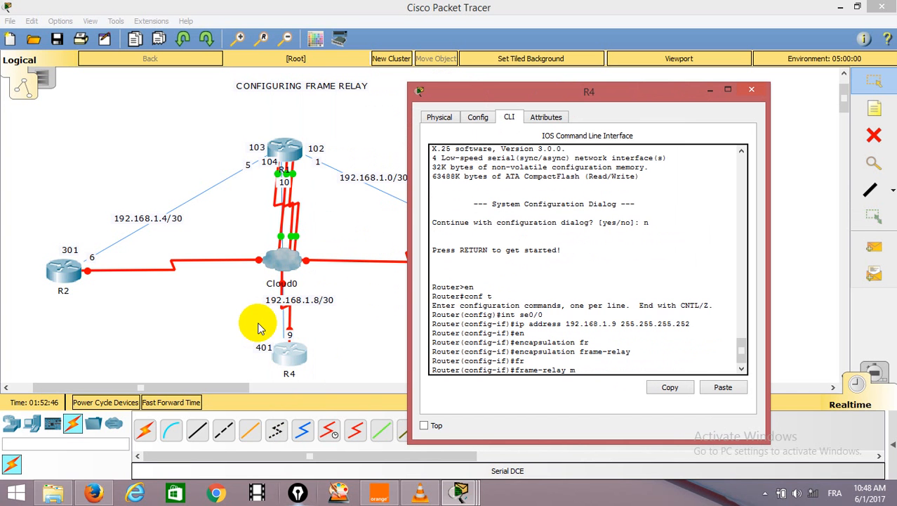
key(Tab)
text(i)
key(Tab)
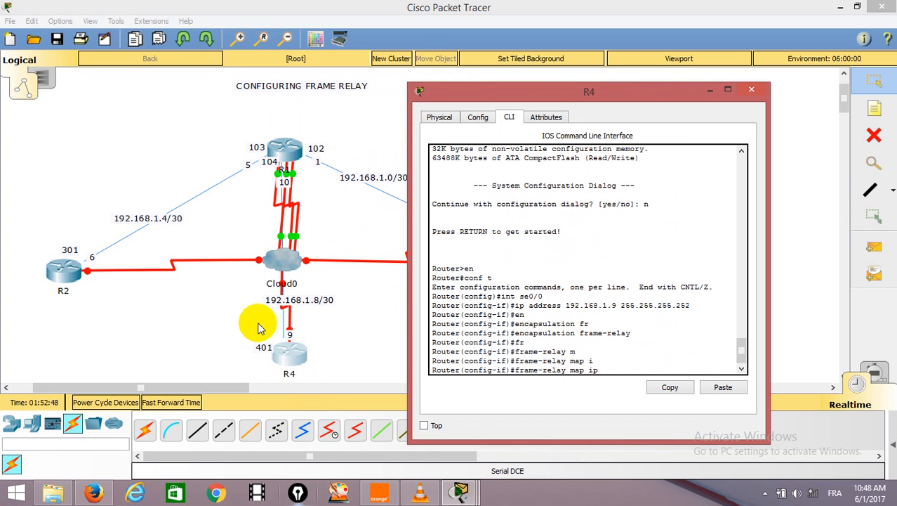
text(192.168.1.10 401)
key(Return)
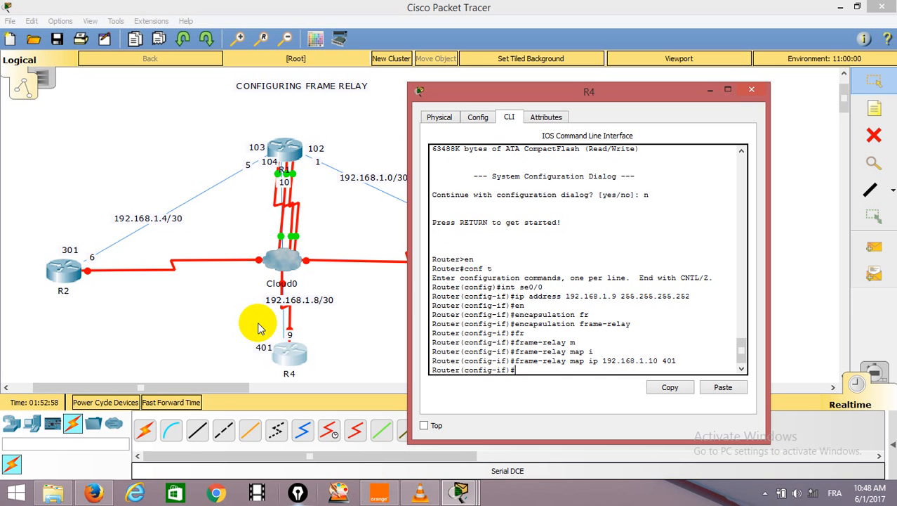
Enable R4's Serial0/0 interface with no shut and return to a clean interface configuration prompt.
text(no shut)
key(Return)
key(Return)
key(Return)
key(Return)
key(Return)
key(Return)
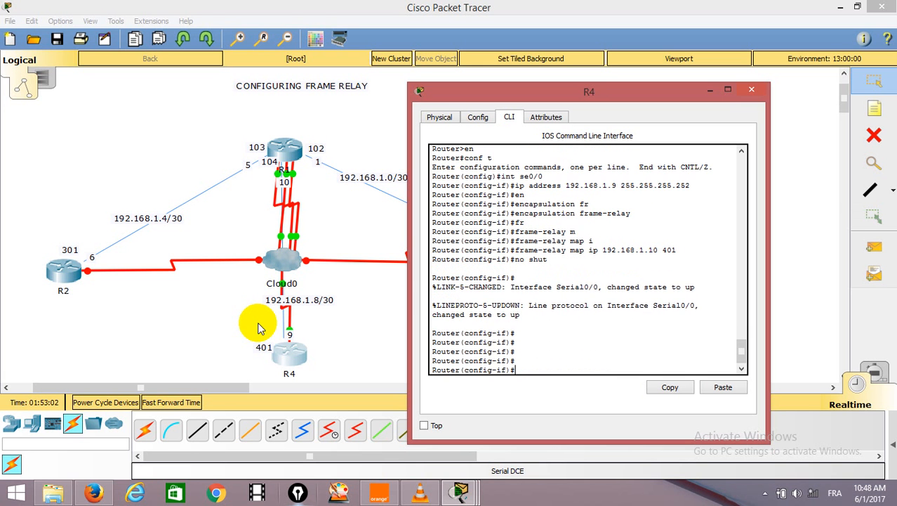
Open router R3's command line, place its window clear of R3, and answer n to the initial configuration dialog.
click(318, 310)
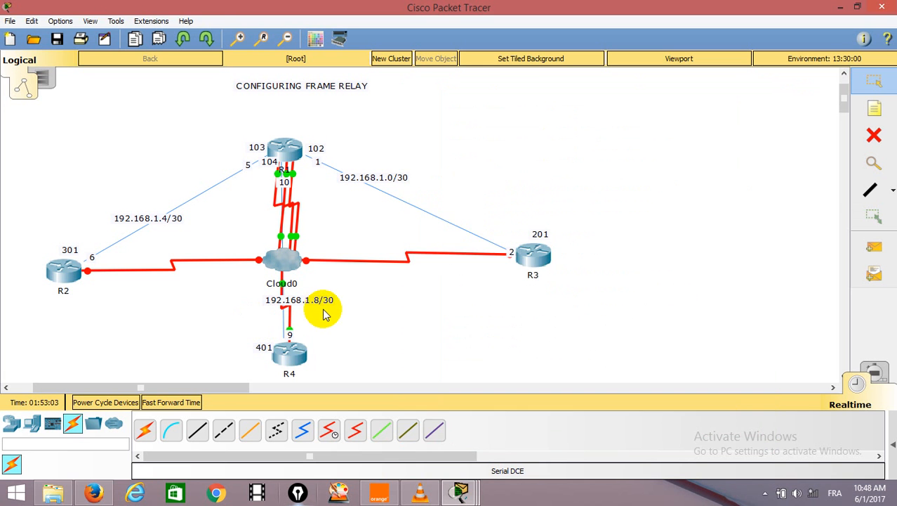
click(533, 253)
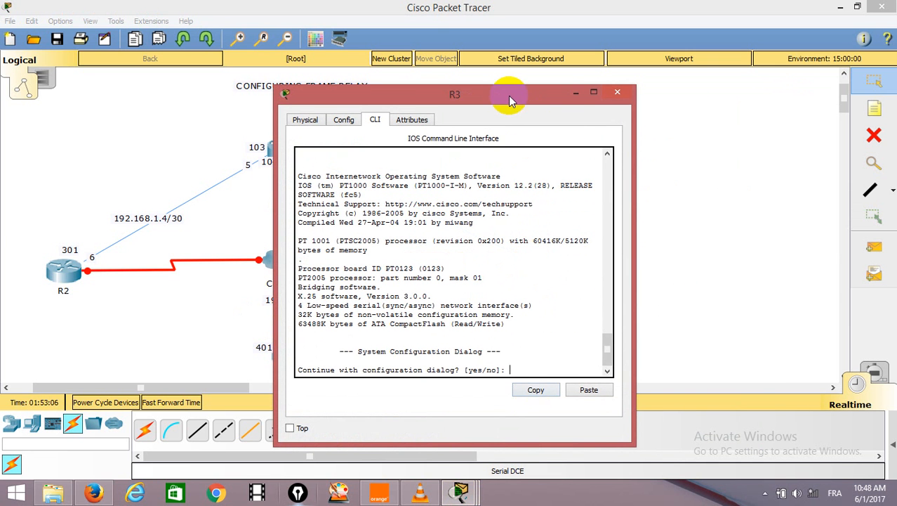
drag(512, 102, 238, 49)
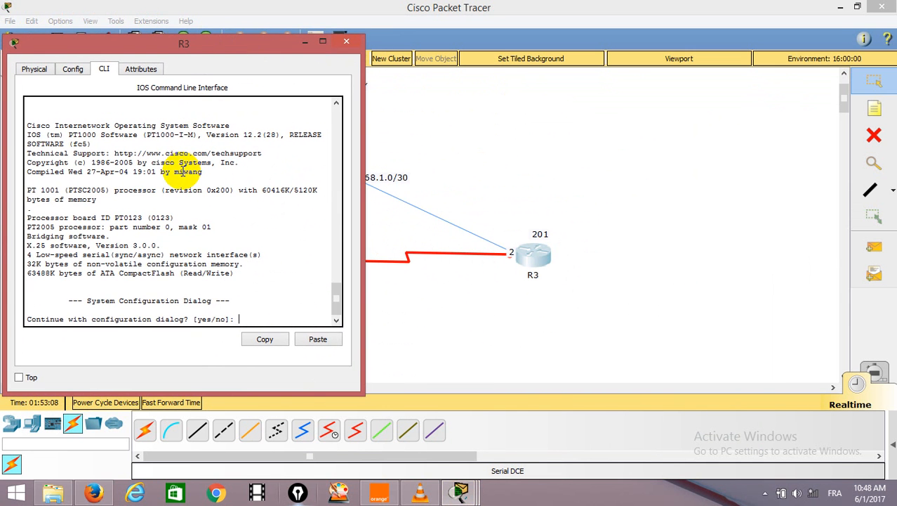
text(n)
key(Return)
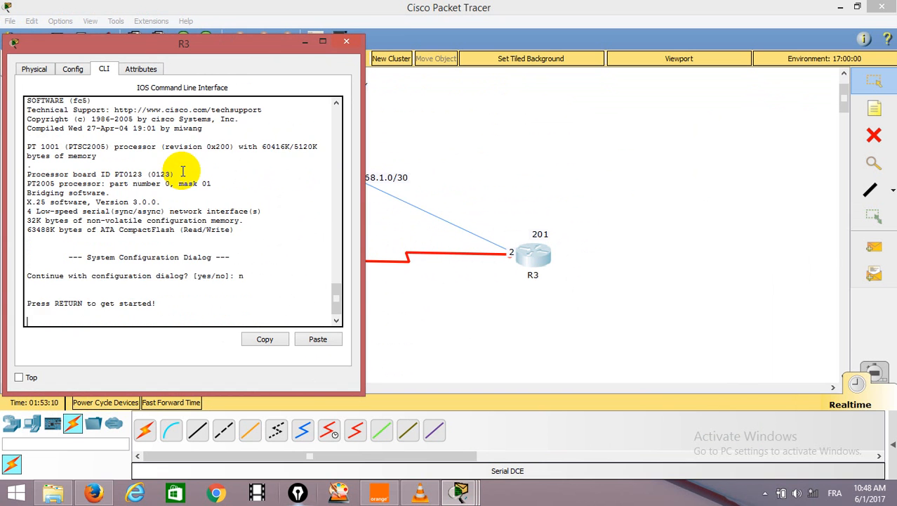
key(Return)
Enter privileged and global configuration mode on R3 and select interface se0/0.
text(en)
key(Return)
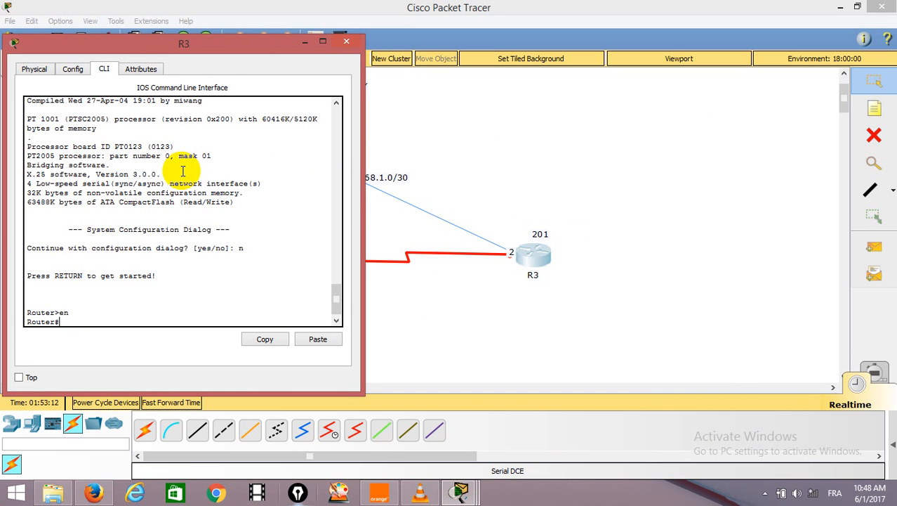
text(conf t)
key(Return)
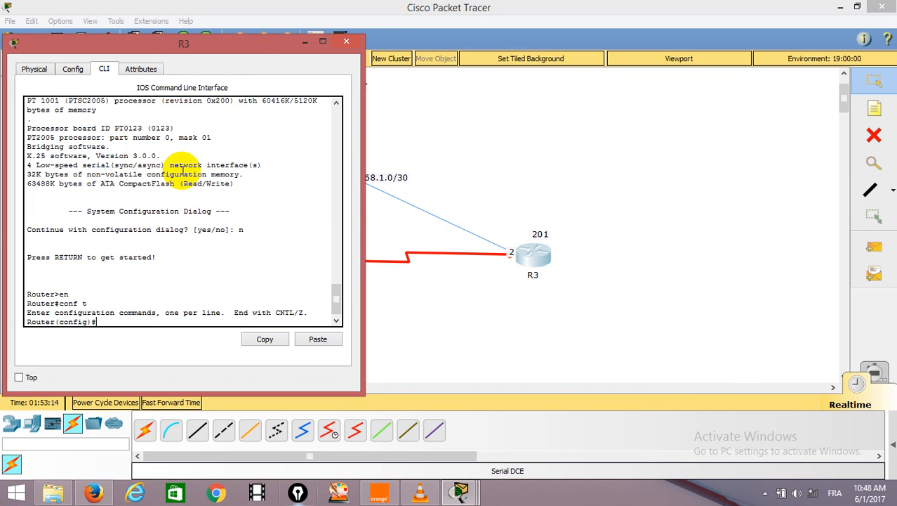
text(int se0/0)
key(Return)
Assign IP address 192.168.1.2 with mask 255.255.255.252 to R3's Serial0/0, checking the host number beside R3 in the topology.
text(ip ad)
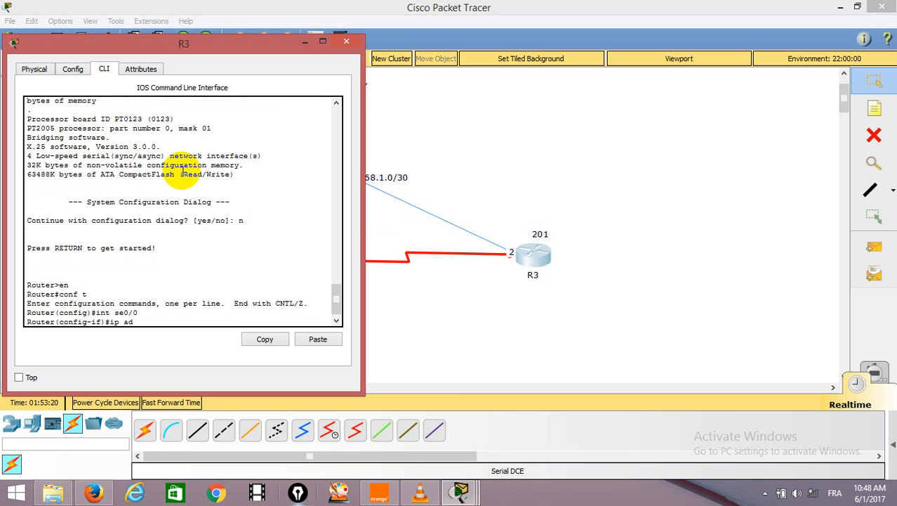
text(dress 192.168.1.)
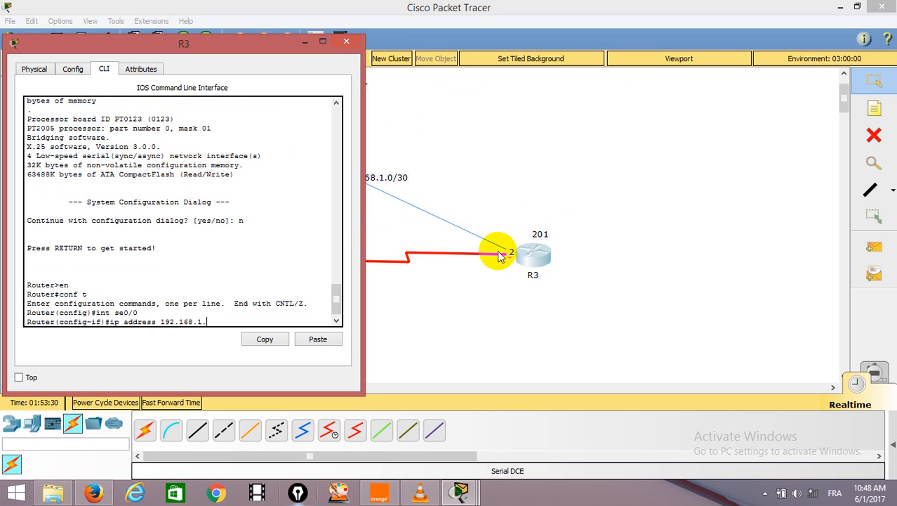
text(2)
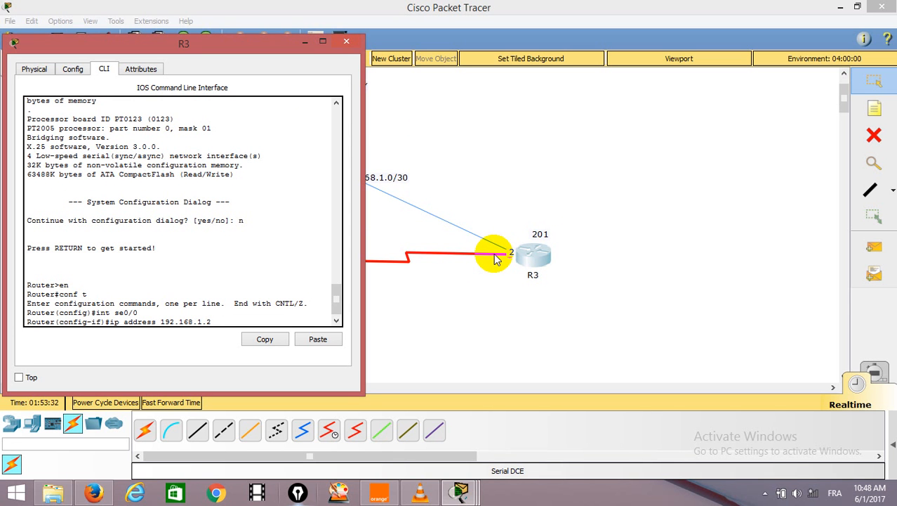
text( 255.255.255.252)
key(Return)
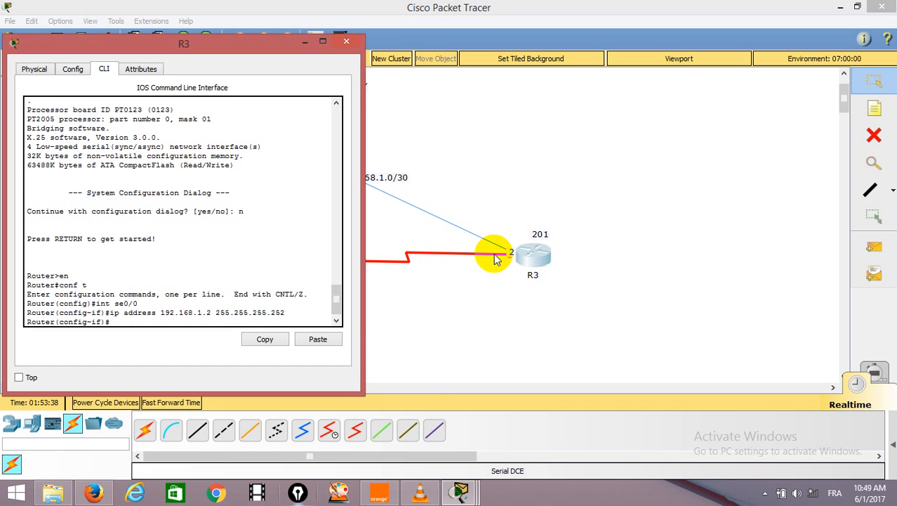
Set the encapsulation of R3's Serial0/0 interface to frame-relay.
text(en)
key(Tab)
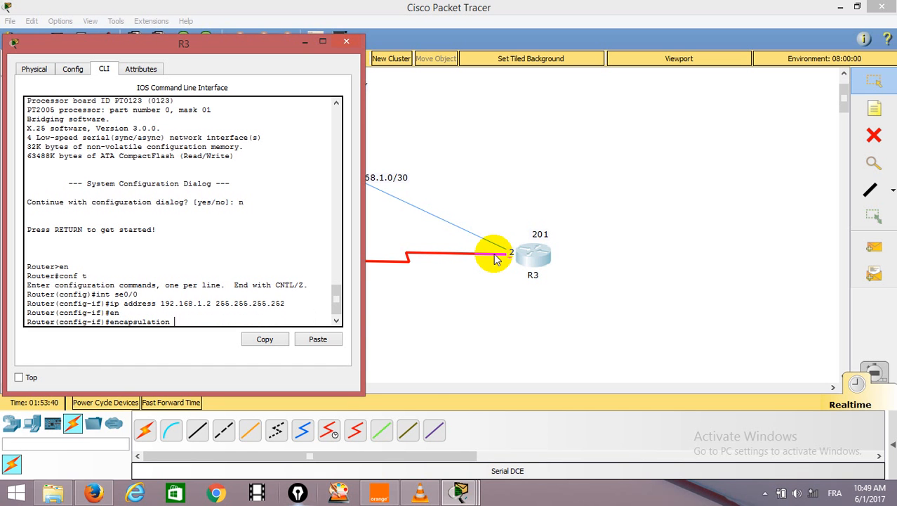
text(fr)
key(Tab)
key(Return)
key(Return)
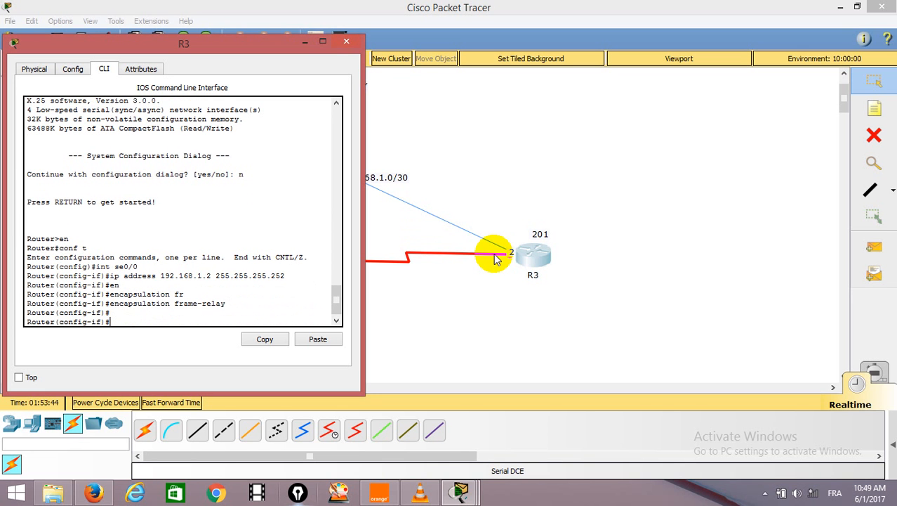
Map neighbour address 192.168.1.1 to DLCI 201 on R3's Serial0/0 with frame-relay map ip.
text(fr)
key(Tab)
text(m)
key(Tab)
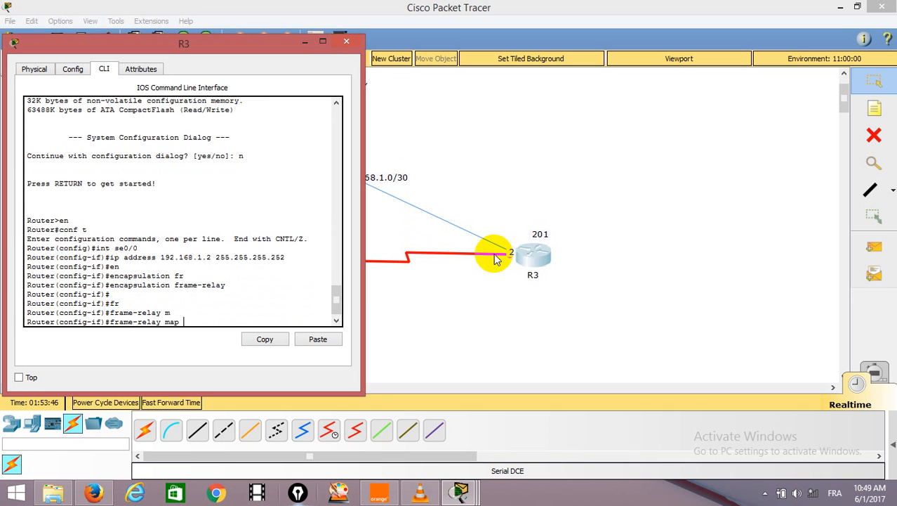
text(i)
key(Tab)
text(19)
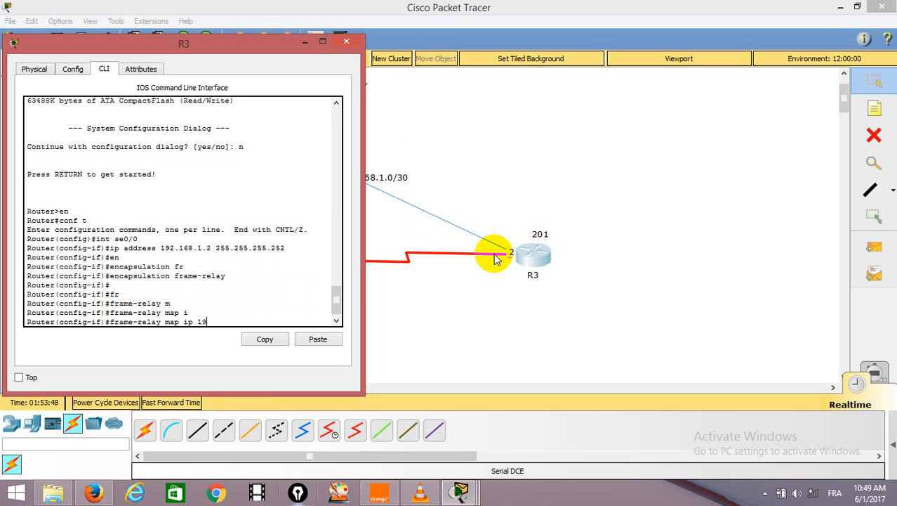
text(2.168.1)
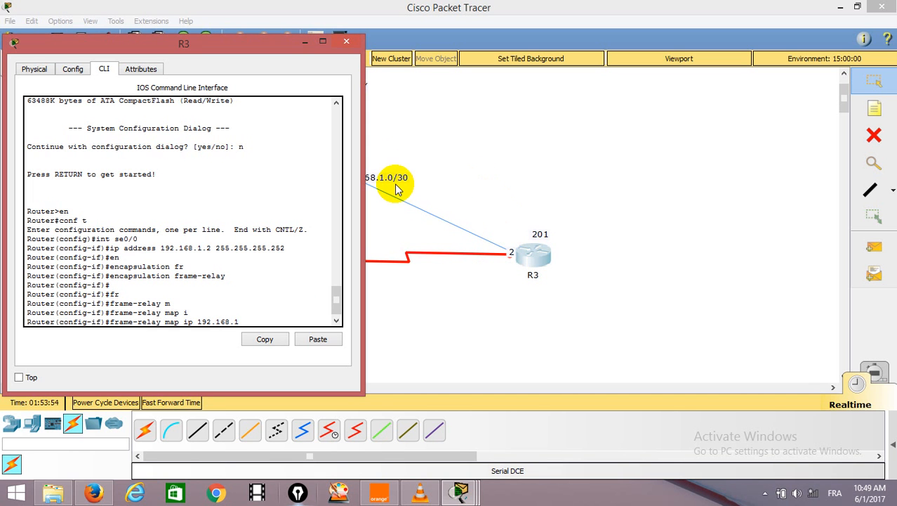
text(.1 201)
key(Return)
key(Return)
key(Return)
key(Return)
Enable R3's Serial0/0 interface with no shut and leave its command line.
text(nfig-if)#n)
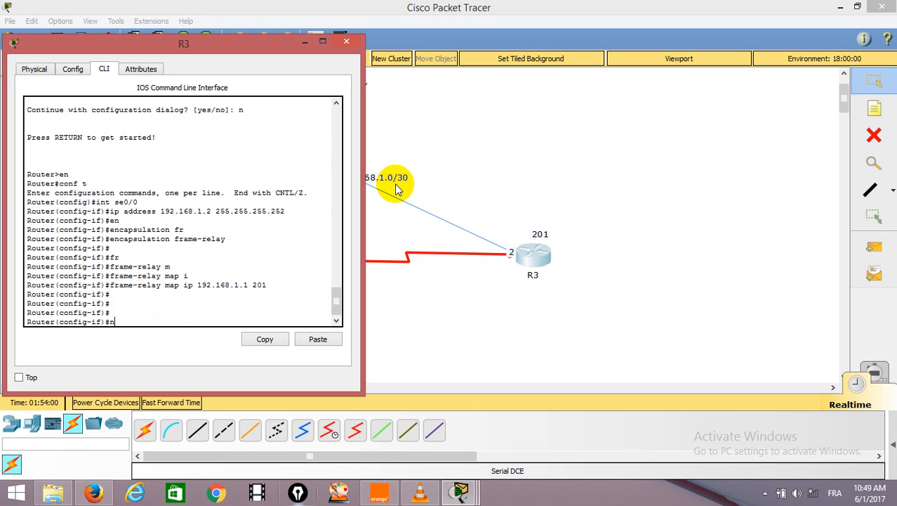
text(o shut)
key(Return)
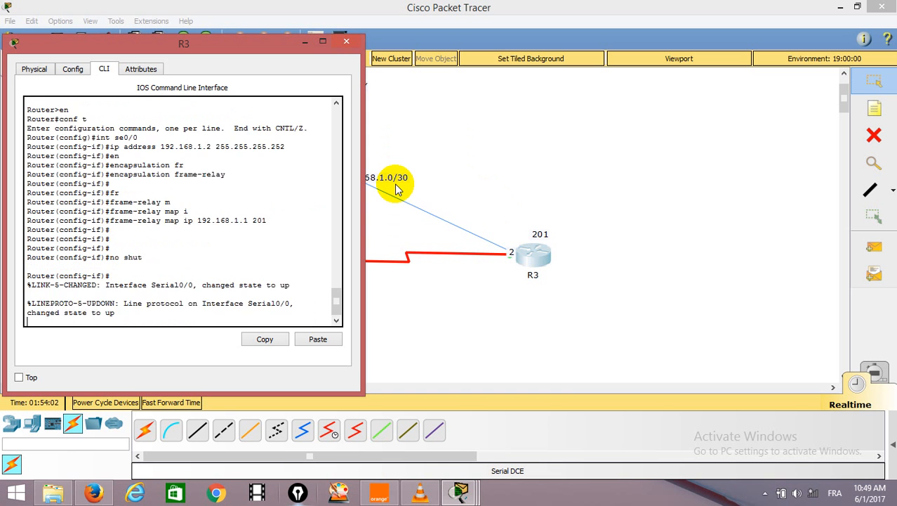
key(Return)
key(Return)
click(512, 160)
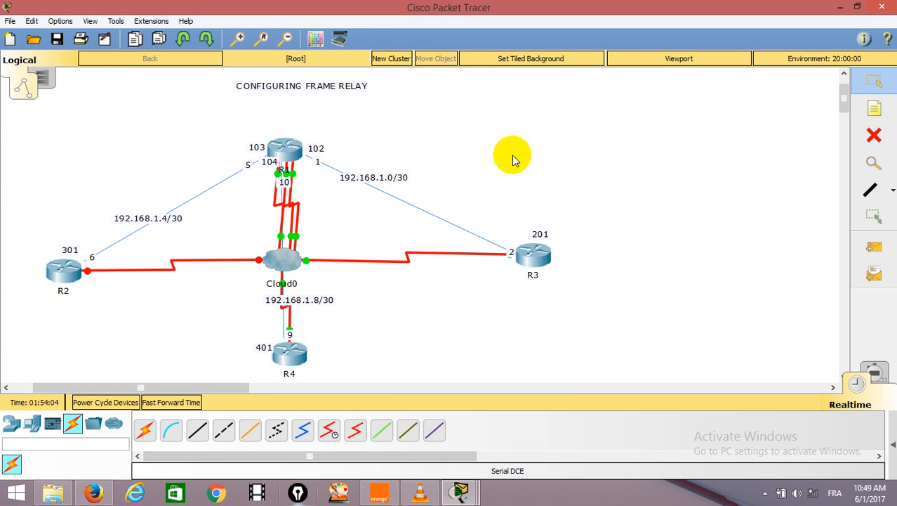
Open R2's command line, enter privileged and global configuration mode, and select interface se0/0.
click(56, 272)
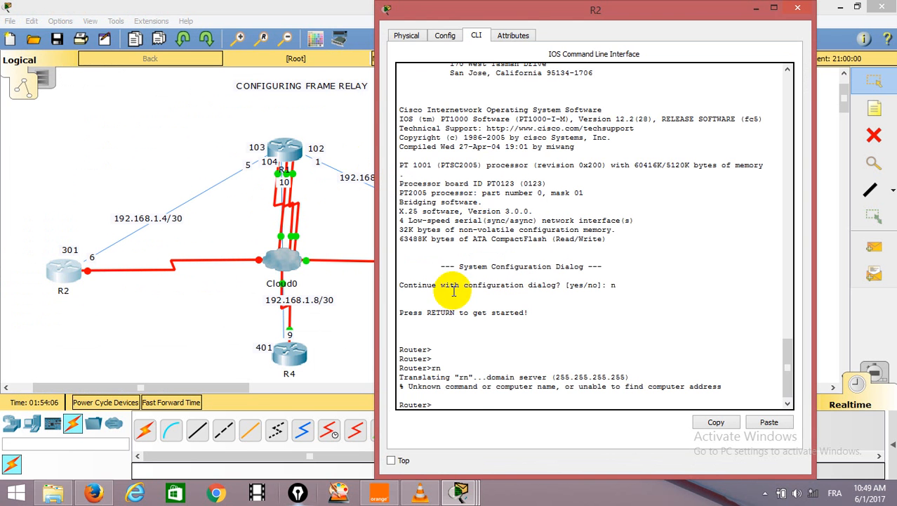
text(en)
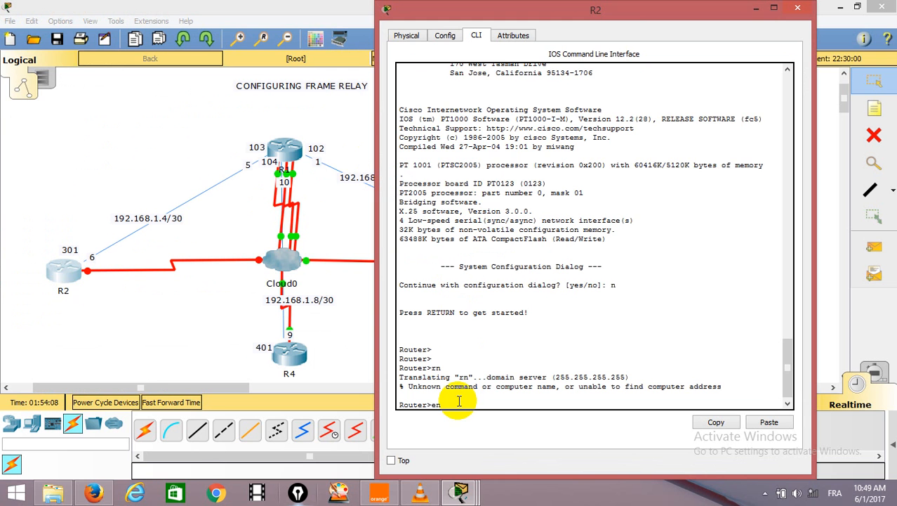
key(Return)
text(conf t)
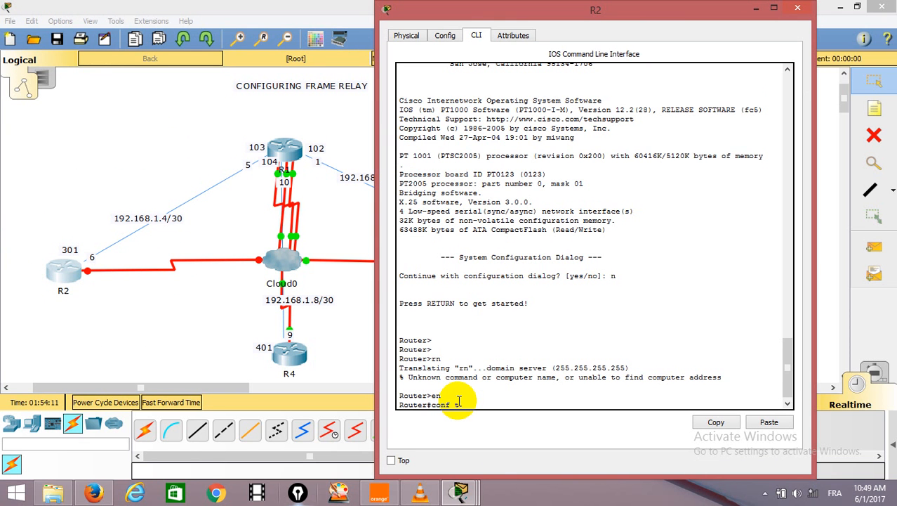
key(Return)
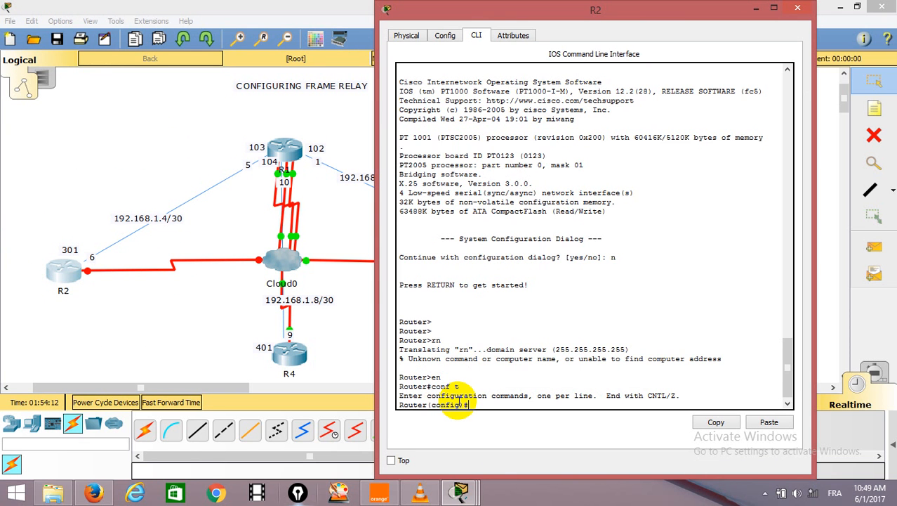
text(int se0/0)
key(Return)
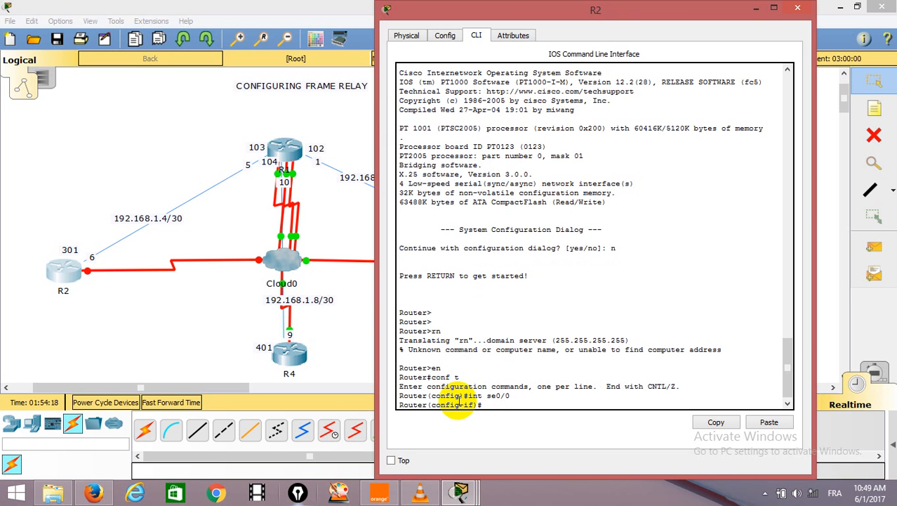
Assign IP address 192.168.1.6 with mask 255.255.255.252 to R2's Serial0/0, checking the host number beside R2 in the topology.
text(ip address 192.168.1)
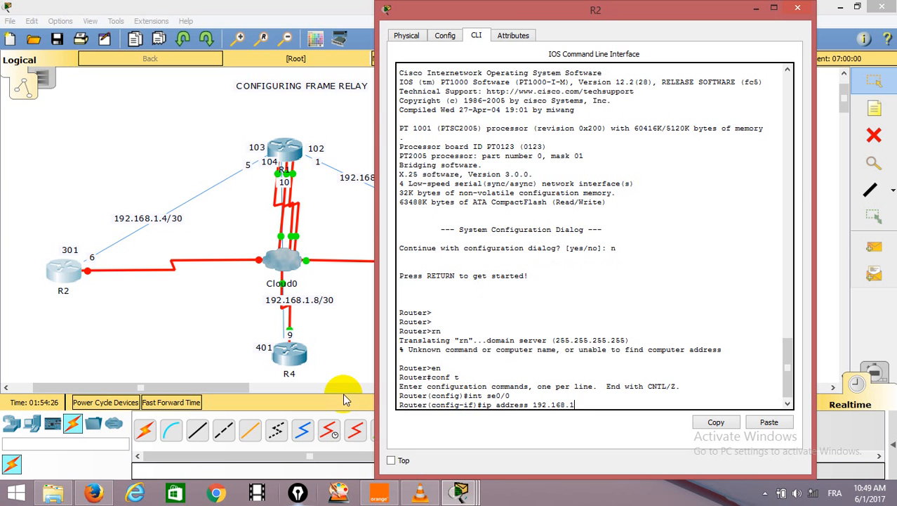
text(.)
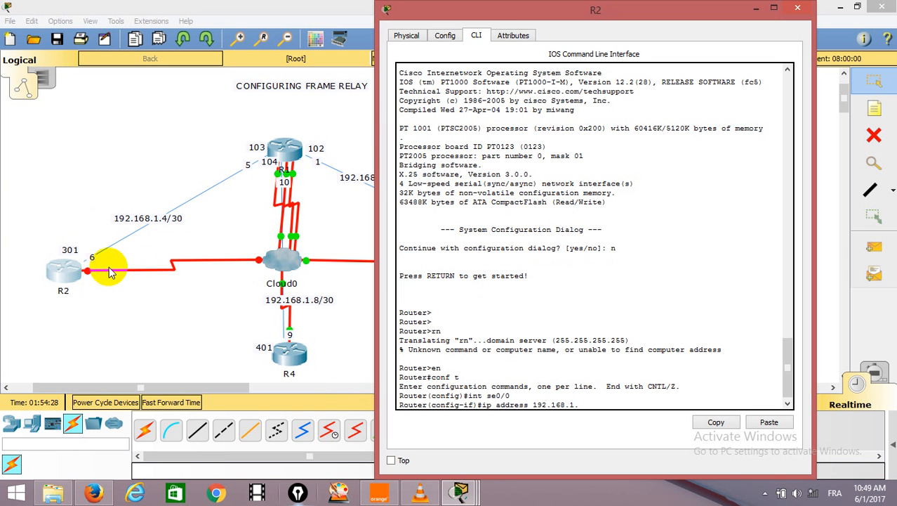
text(6 255.255.255.252)
key(Return)
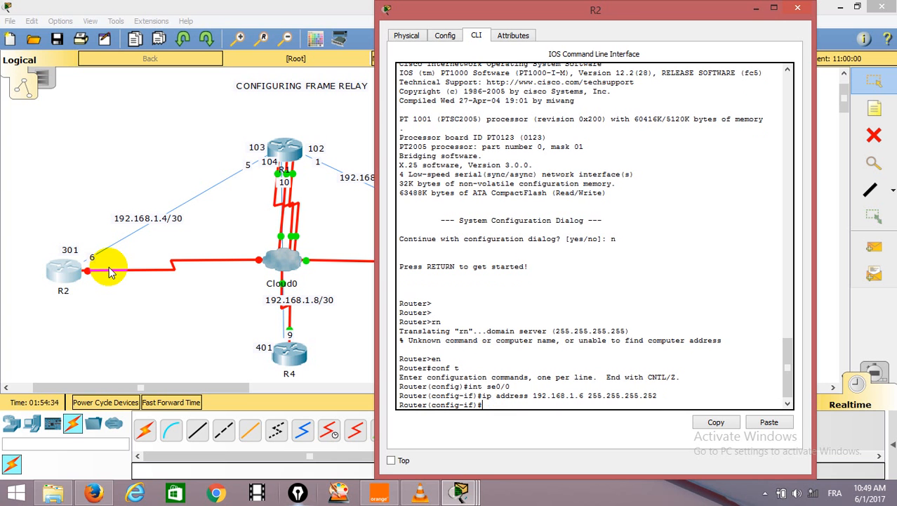
Set the encapsulation of R2's Serial0/0 interface to frame-relay.
text(en)
key(Tab)
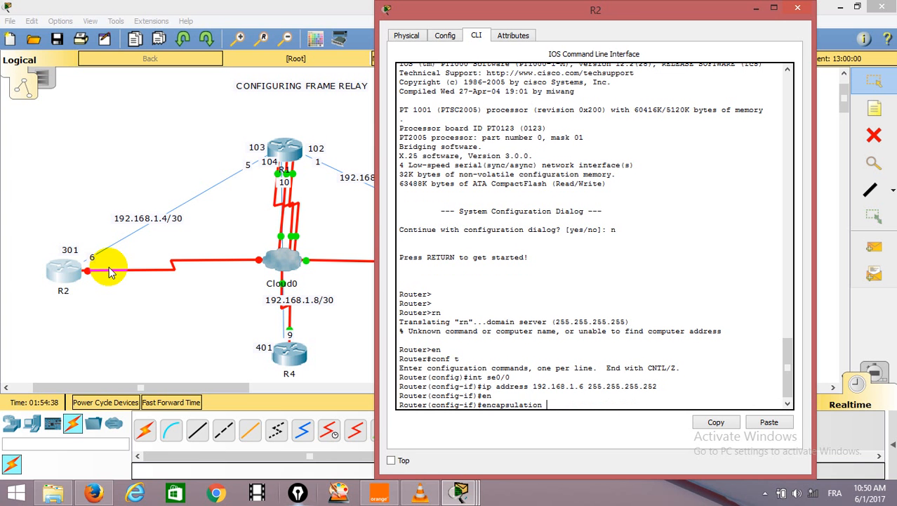
text(fr)
key(Tab)
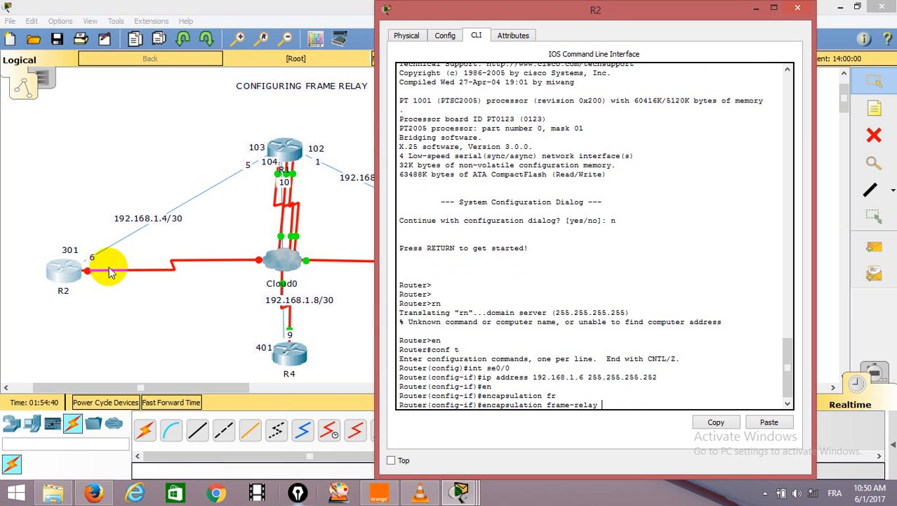
key(Return)
key(Return)
Map neighbour address 192.168.1.5 to DLCI 301 on R2's Serial0/0 with frame-relay map ip.
text(f)
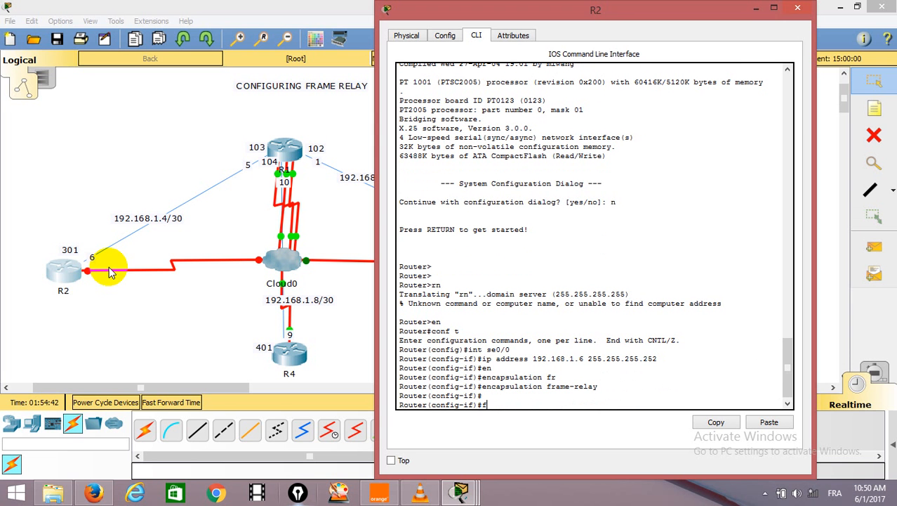
text(ram)
key(Tab)
text(m)
key(Tab)
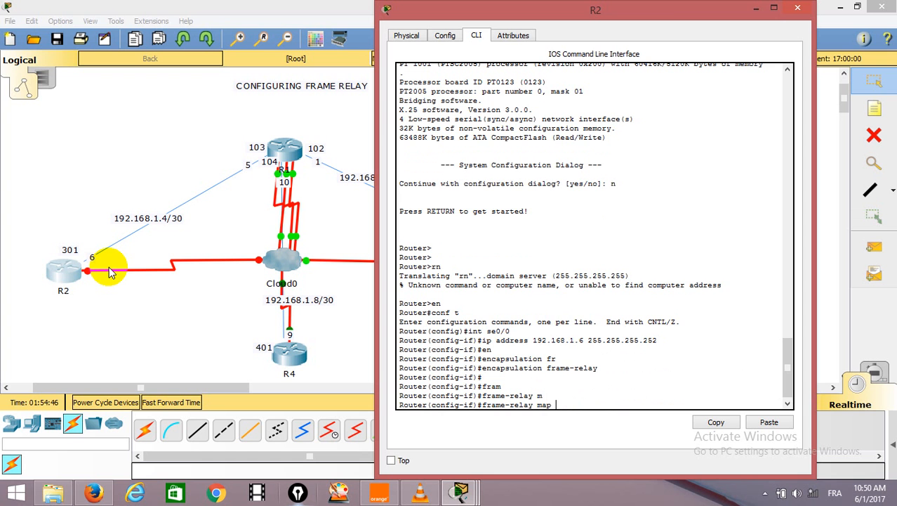
text(i)
key(Tab)
key(Return)
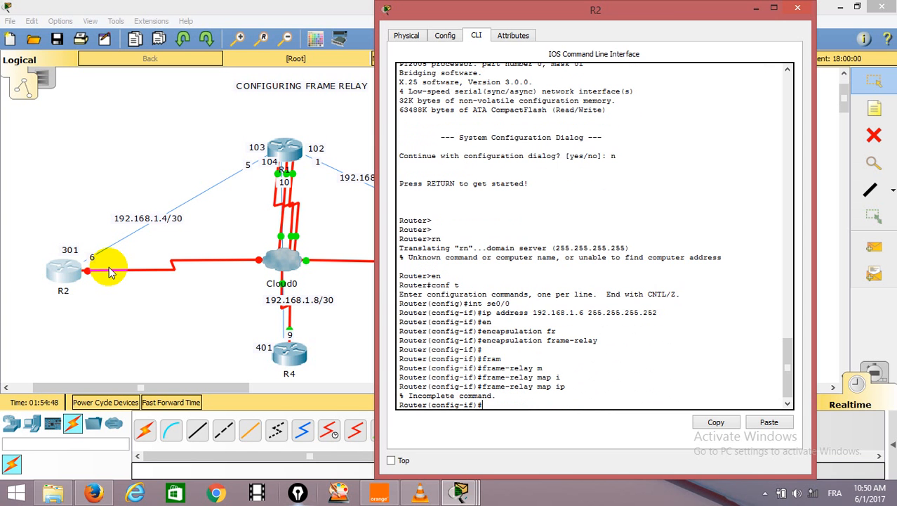
key(Up)
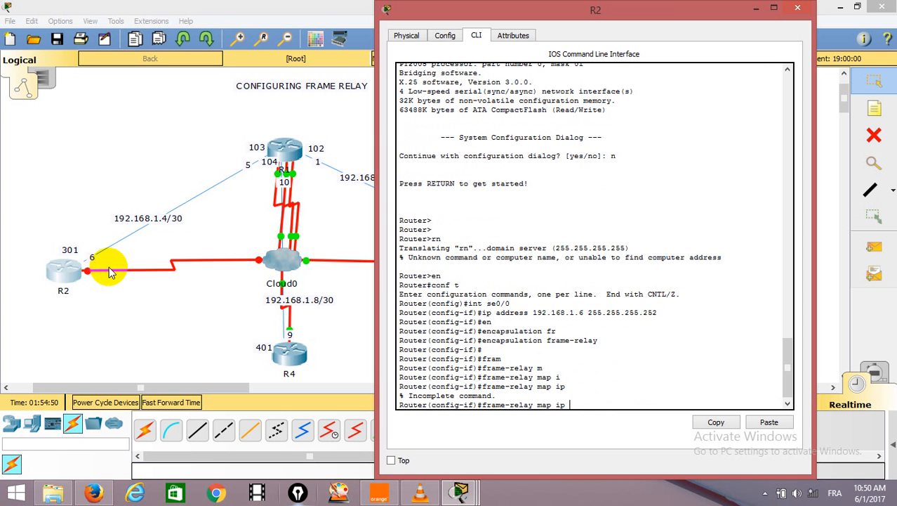
text(192.168.1.5 301)
key(Return)
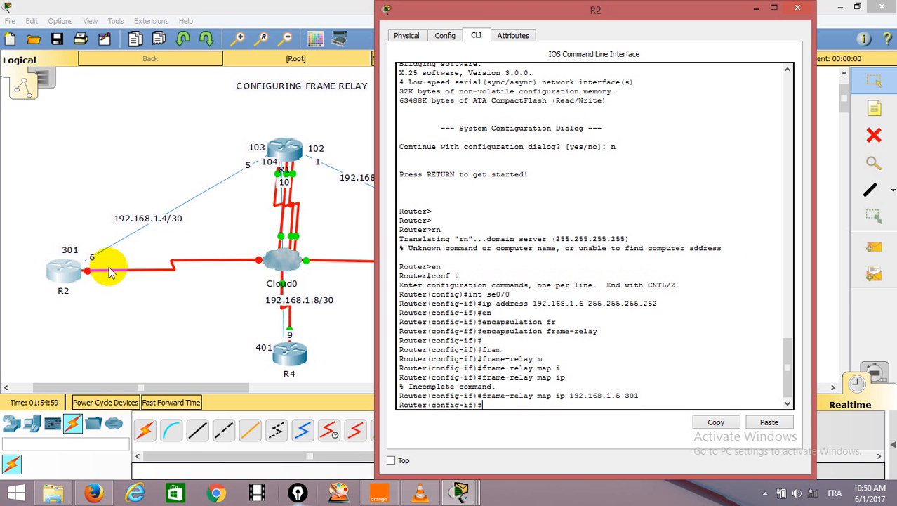
Enable R2's Serial0/0 interface with no shut and leave its command line.
key(Return)
key(Return)
text(no )
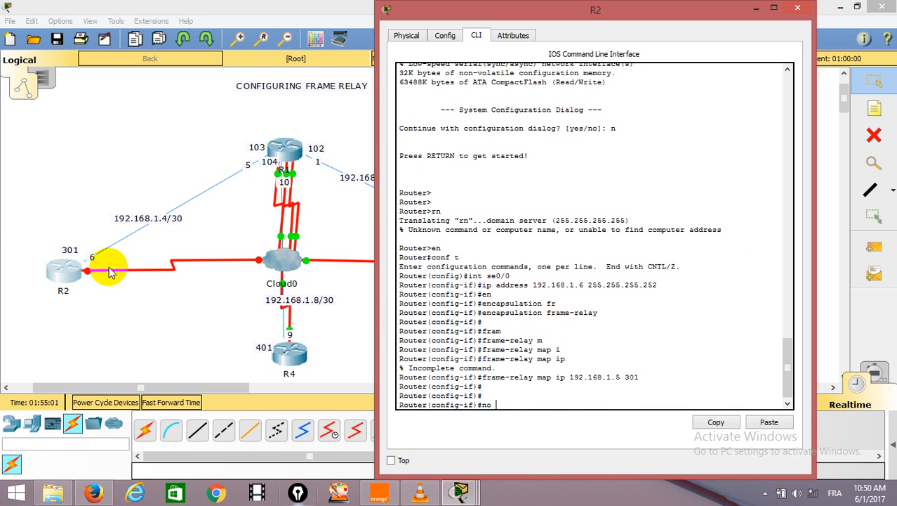
text(shut)
key(Return)
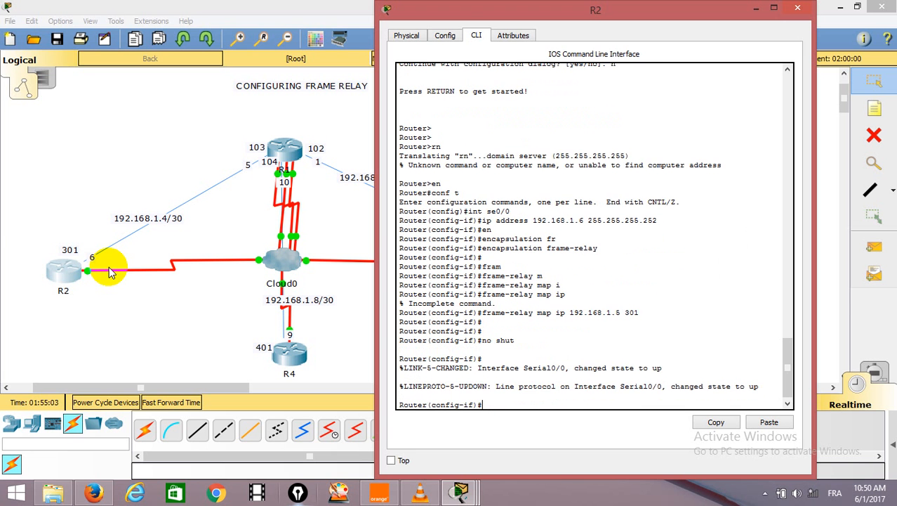
click(166, 115)
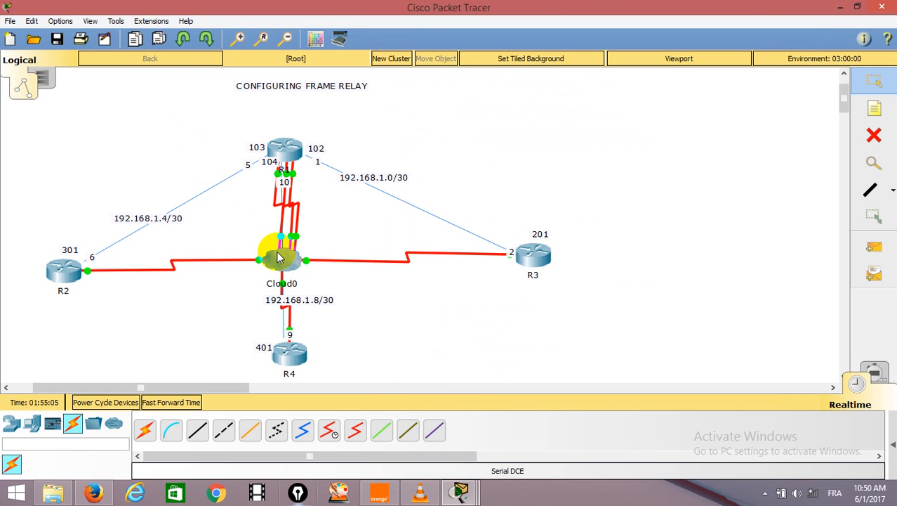
Open Cloud0's configuration settings and move the window clear of the topology.
click(282, 273)
click(619, 90)
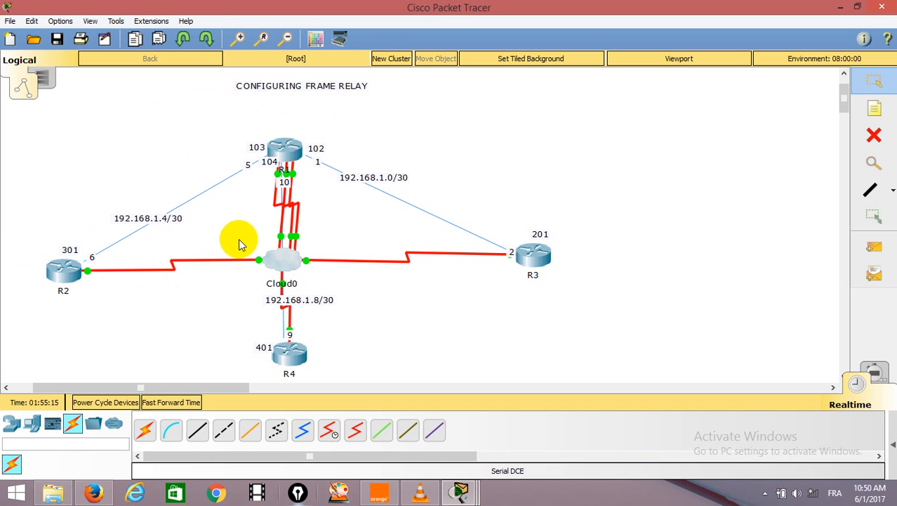
click(274, 270)
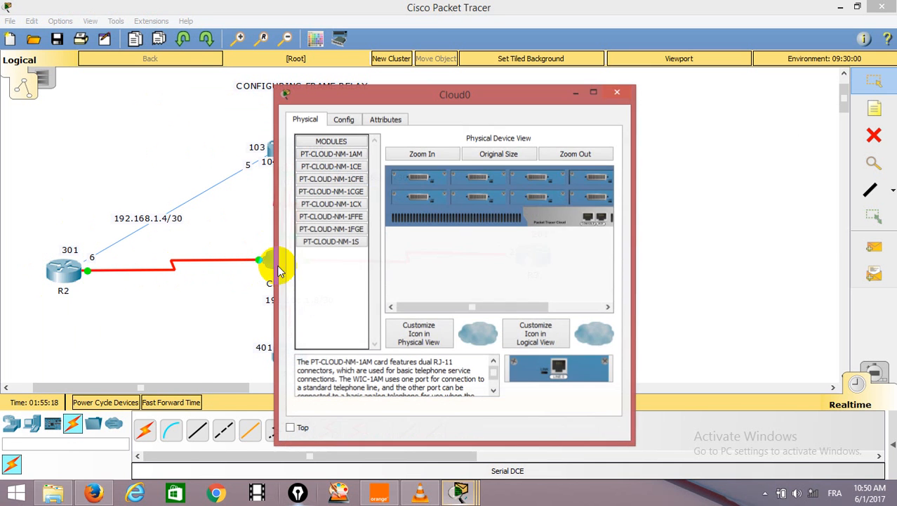
click(346, 120)
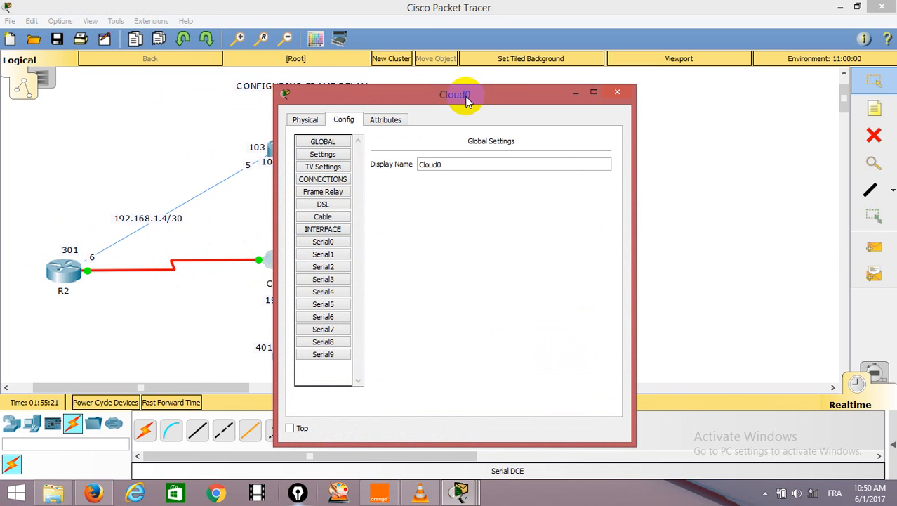
drag(465, 96, 608, 58)
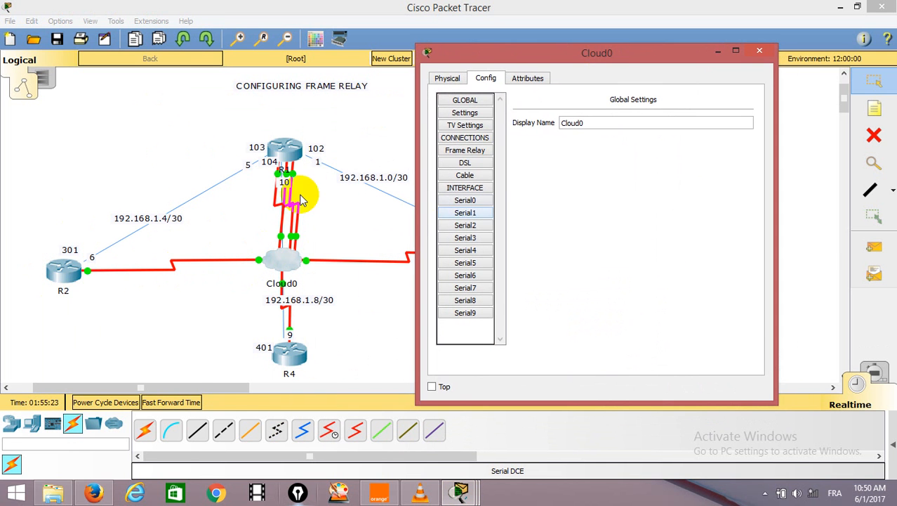
Check which Cloud0 ports R1's three serial links use by detaching each cable end and reconnecting it to its own port.
click(237, 206)
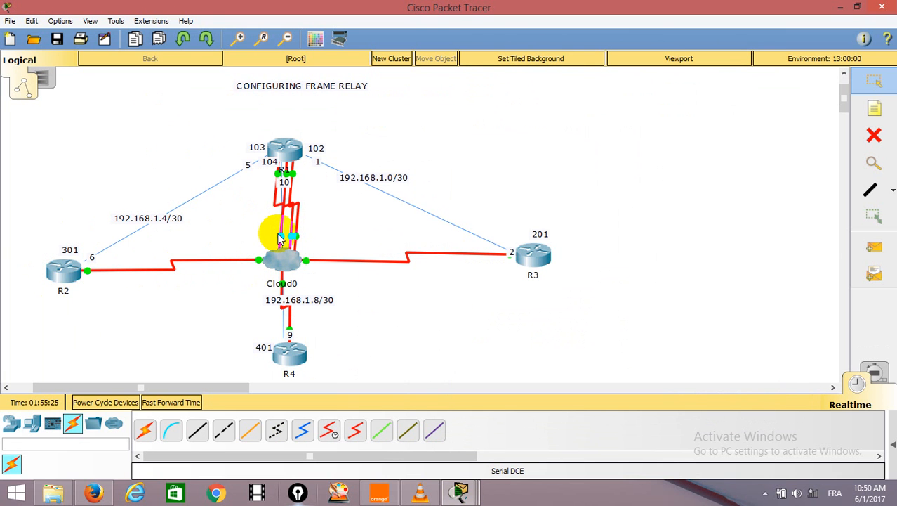
click(279, 257)
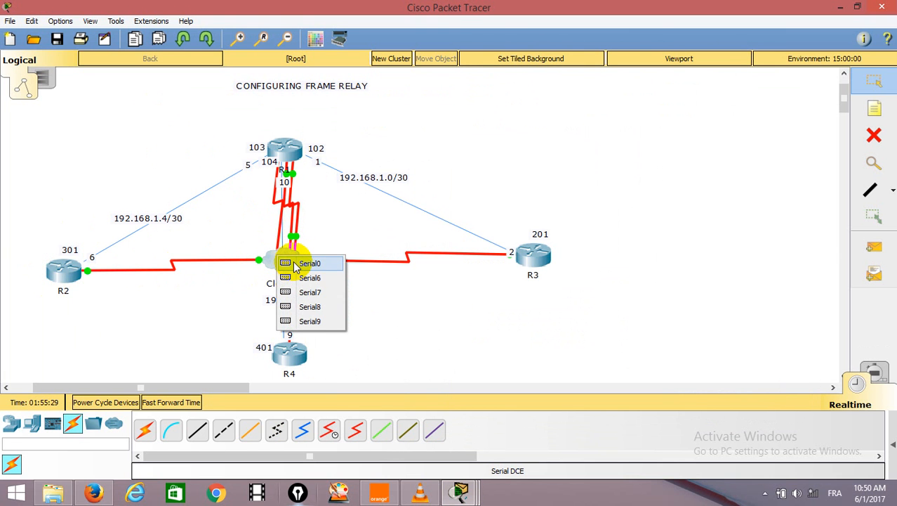
click(309, 264)
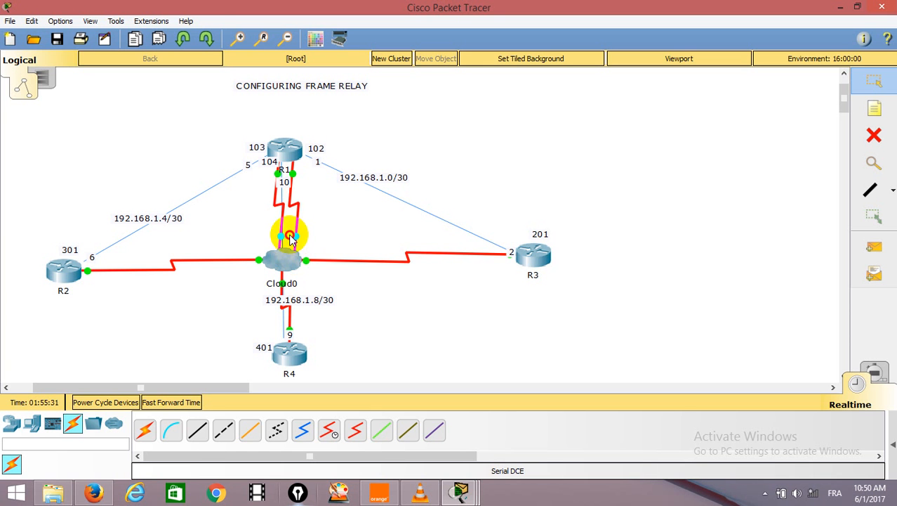
click(288, 255)
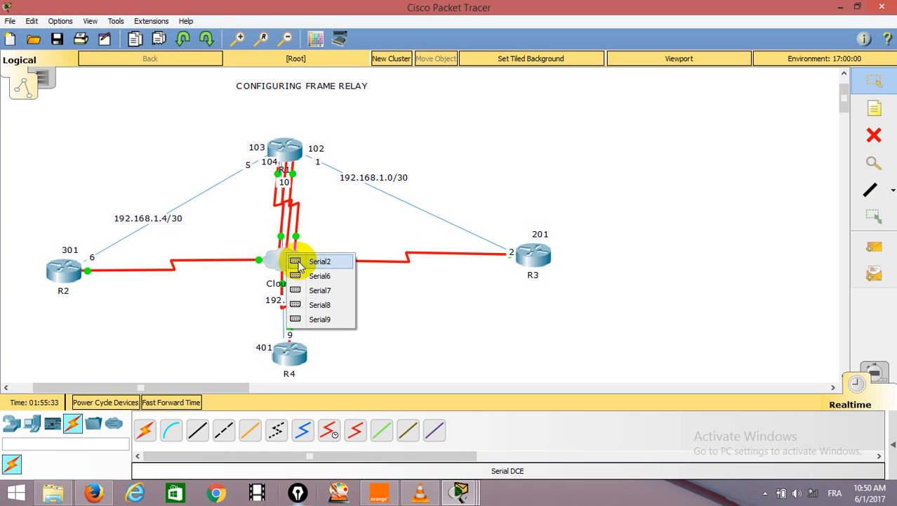
click(300, 262)
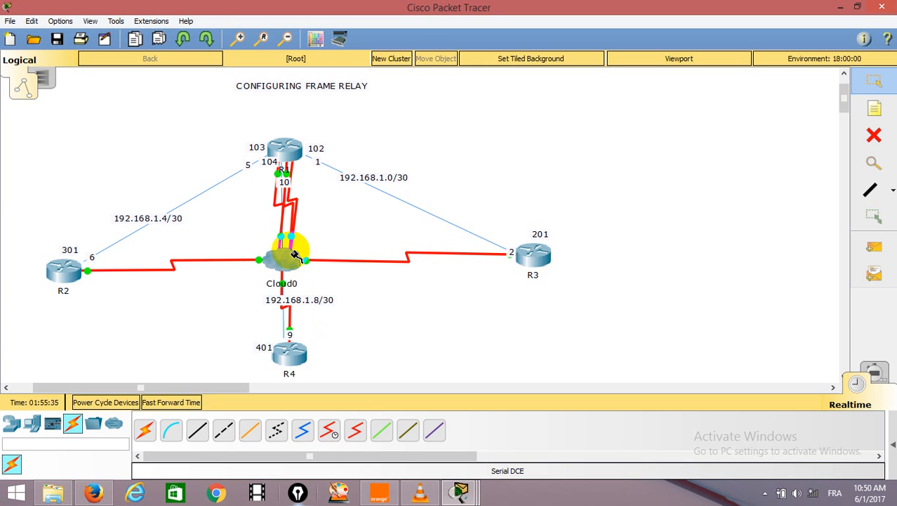
click(293, 255)
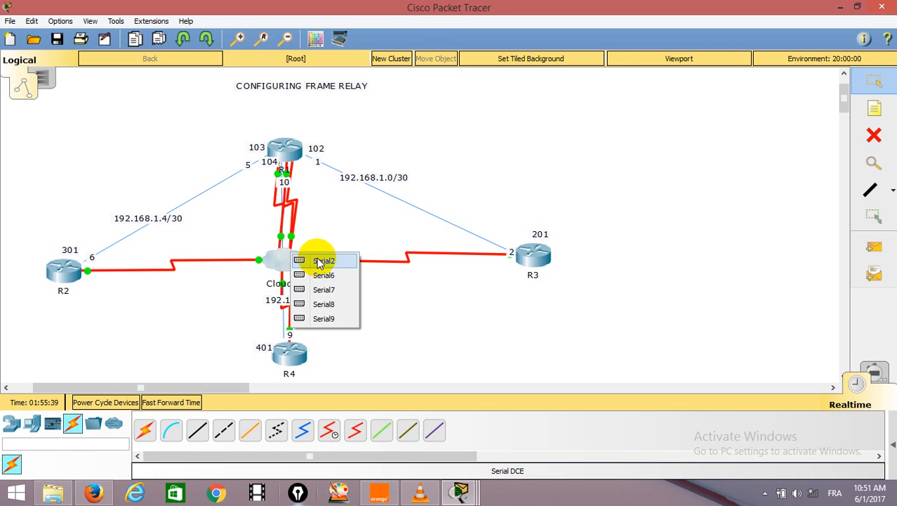
click(313, 262)
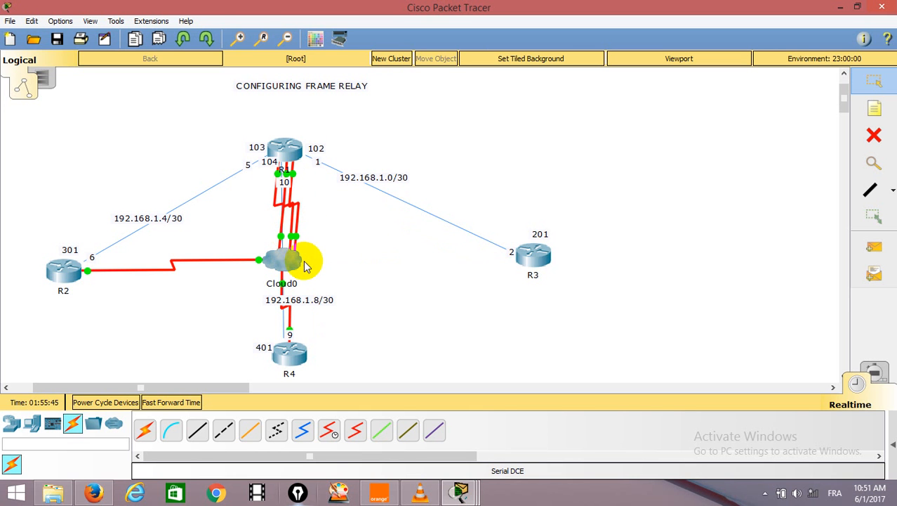
Check which Cloud0 ports the R3, R2 and R4 links use by detaching each cable end and reconnecting it to its own port.
click(293, 263)
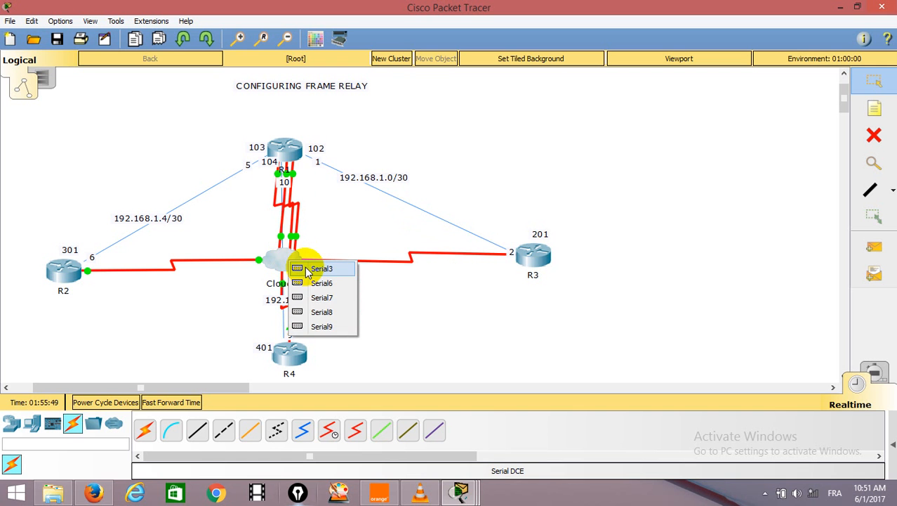
click(306, 272)
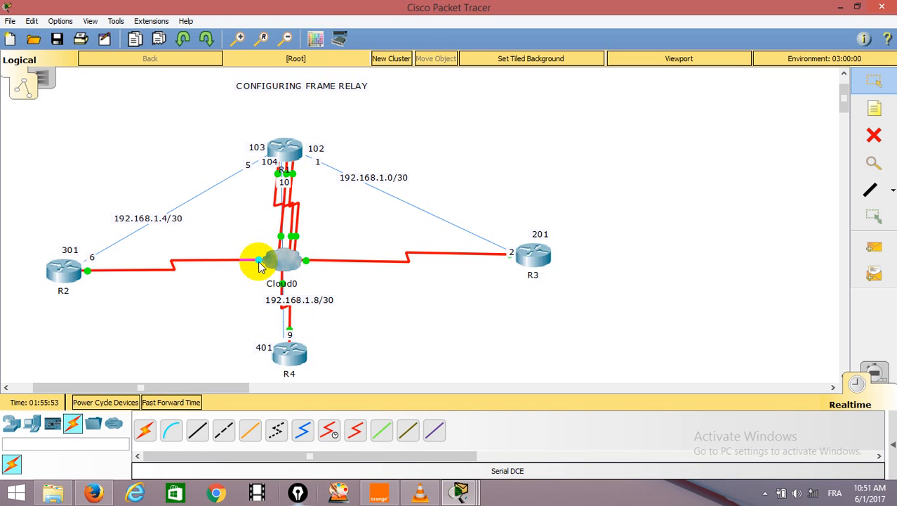
click(275, 262)
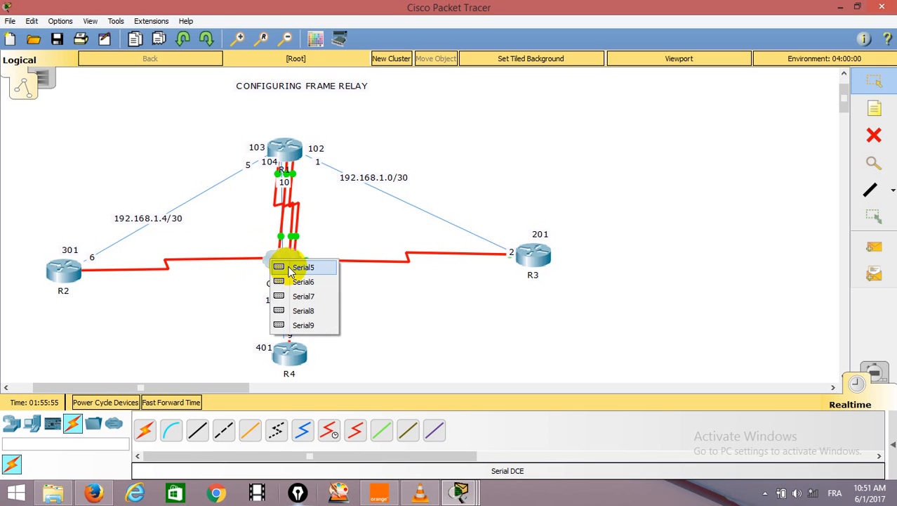
click(291, 271)
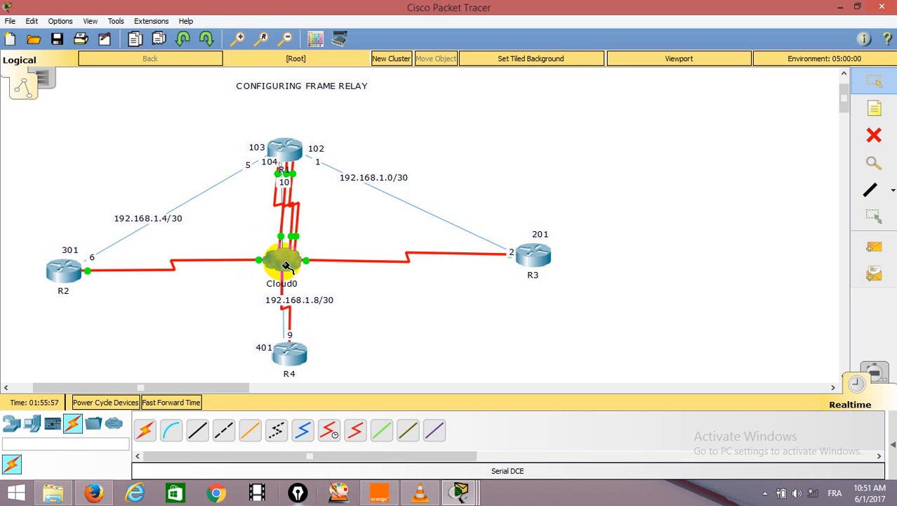
click(287, 265)
click(309, 270)
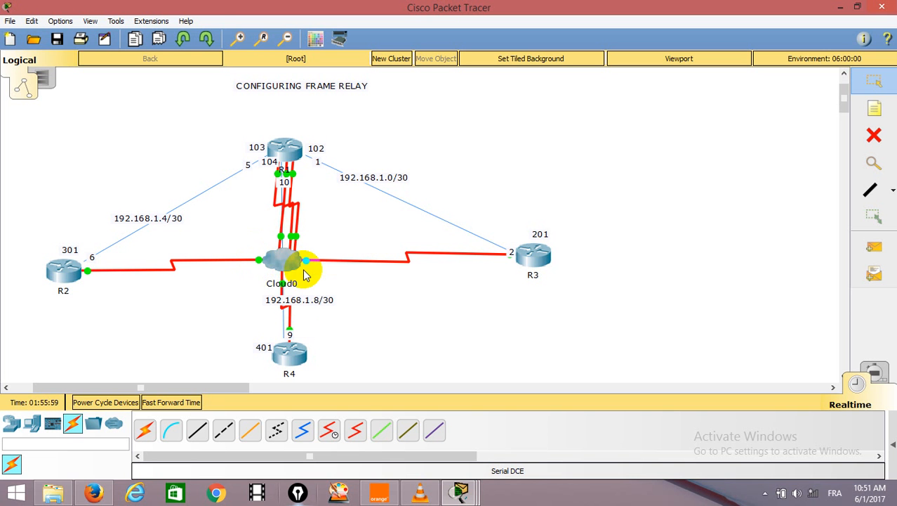
Recheck the Cloud0 port of R2's link by detaching its cable end at the cloud and reconnecting it to the same port.
click(280, 263)
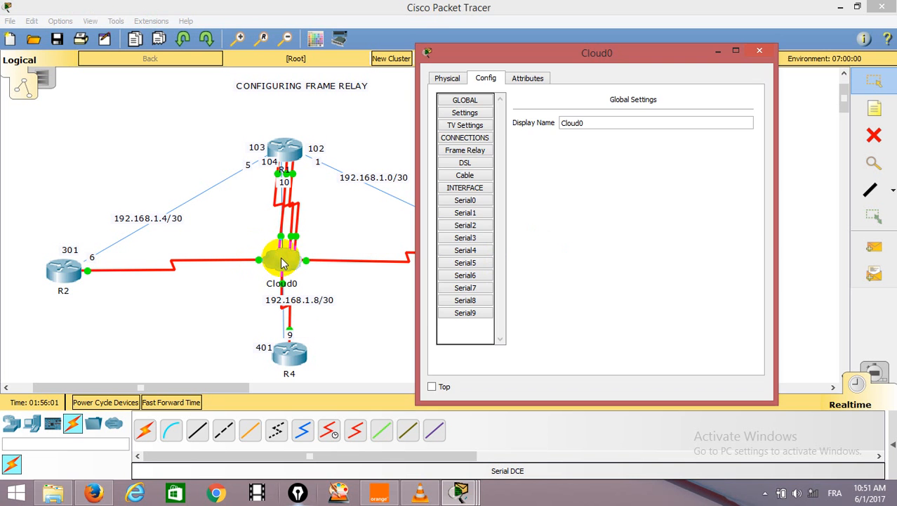
click(257, 261)
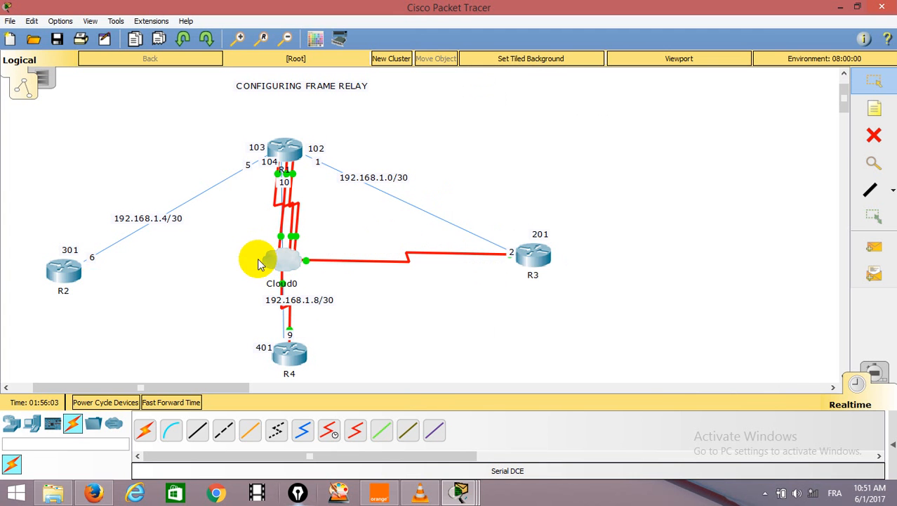
click(281, 262)
click(309, 270)
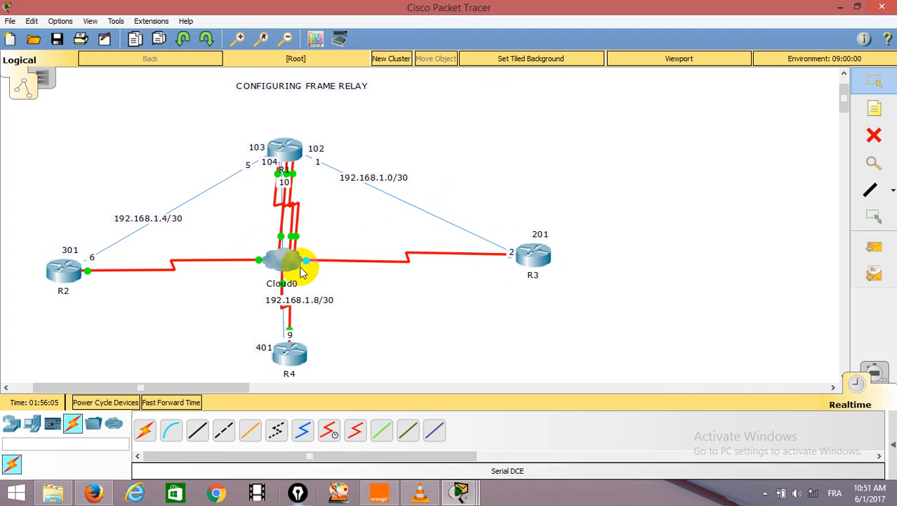
Add DLCI 301 with the name R-R to the Frame Relay settings of Cloud0's Serial5.
click(281, 260)
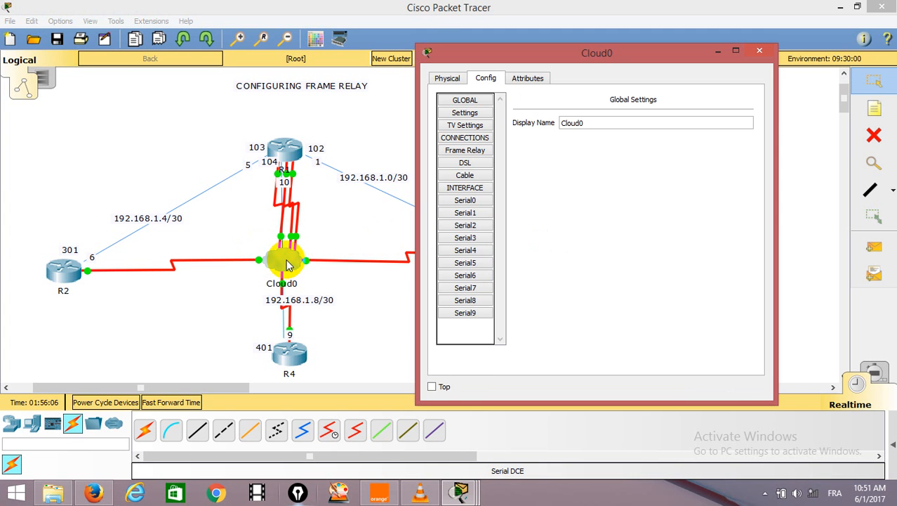
click(478, 263)
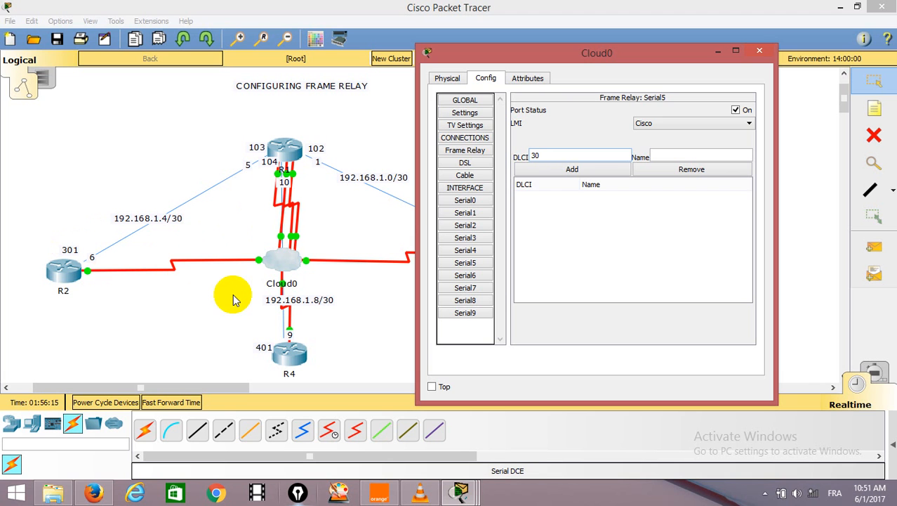
click(661, 155)
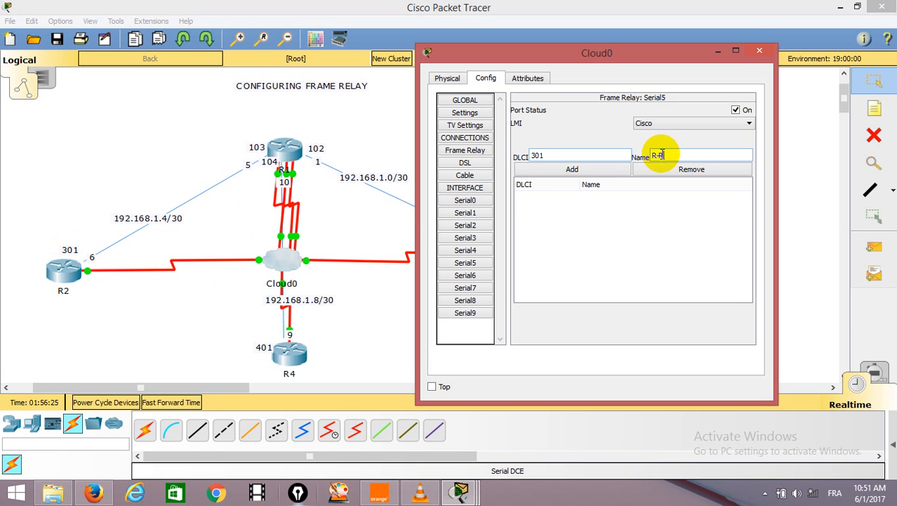
click(584, 169)
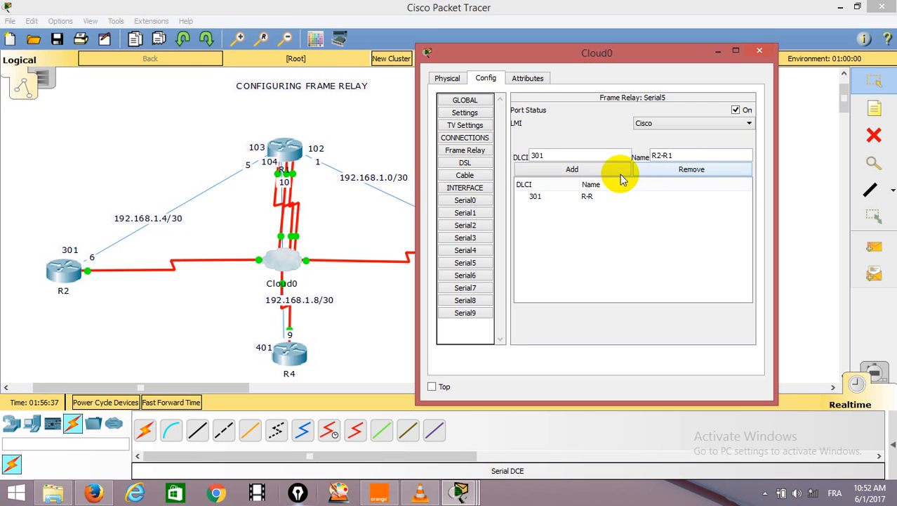
Replace the R-R entry on Cloud0's Serial5 with DLCI 301 named R2-R1.
click(591, 197)
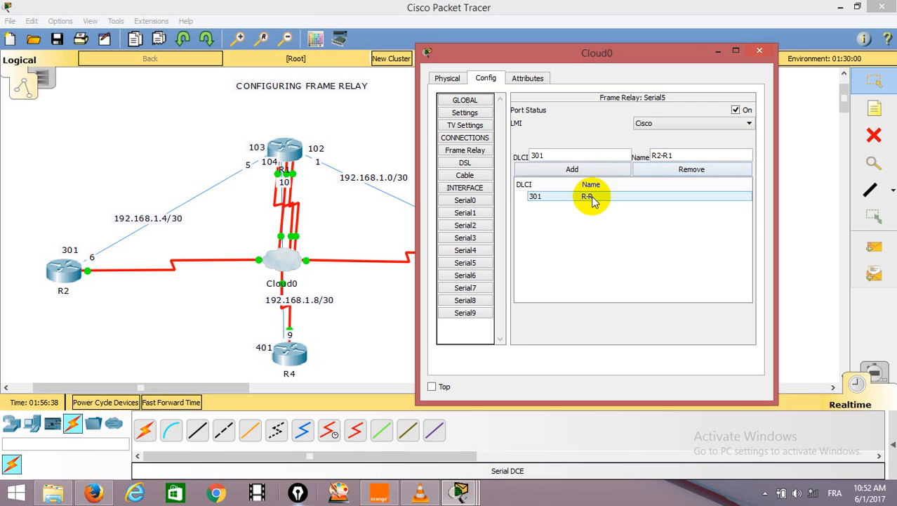
click(690, 170)
drag(676, 156, 645, 159)
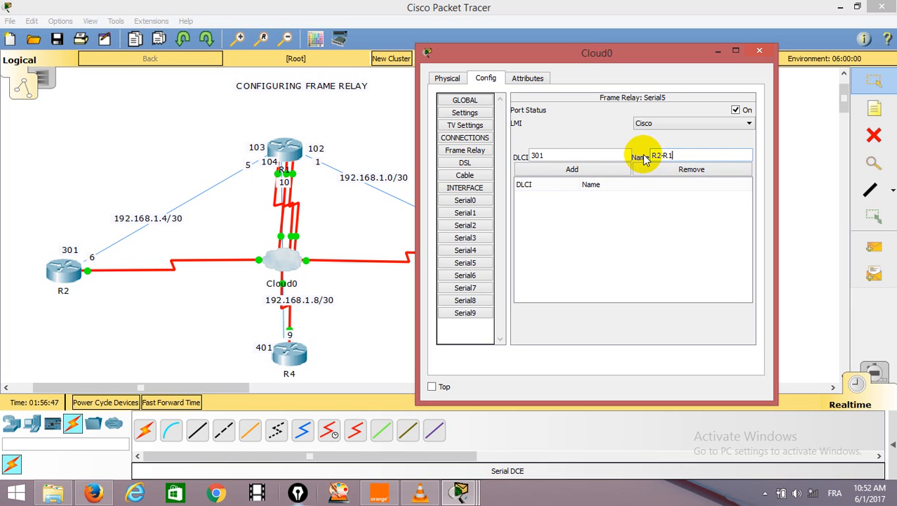
click(577, 171)
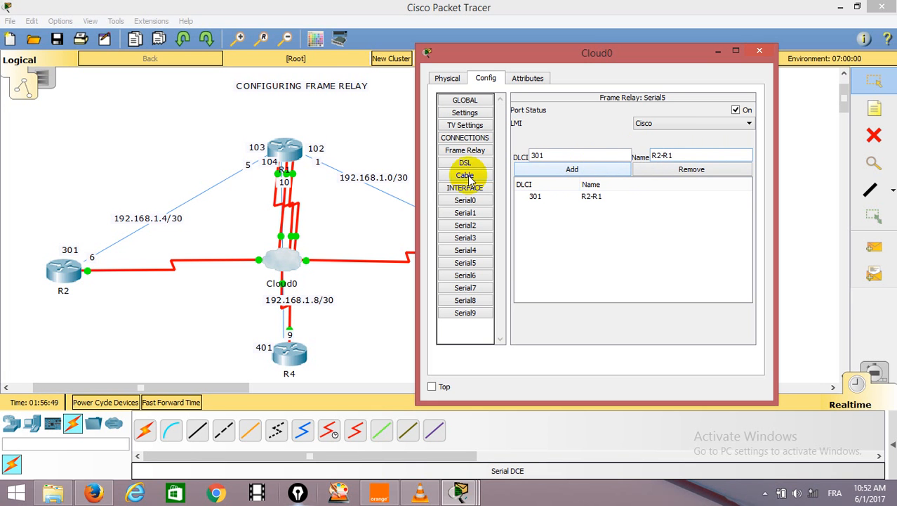
Check R4's port on Cloud0 by detaching its cable end and reconnecting it to Serial4.
click(344, 295)
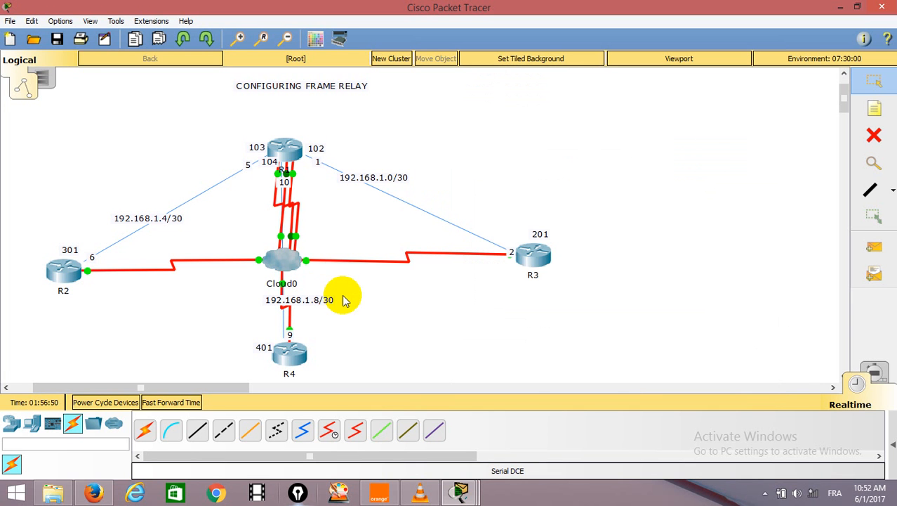
click(285, 257)
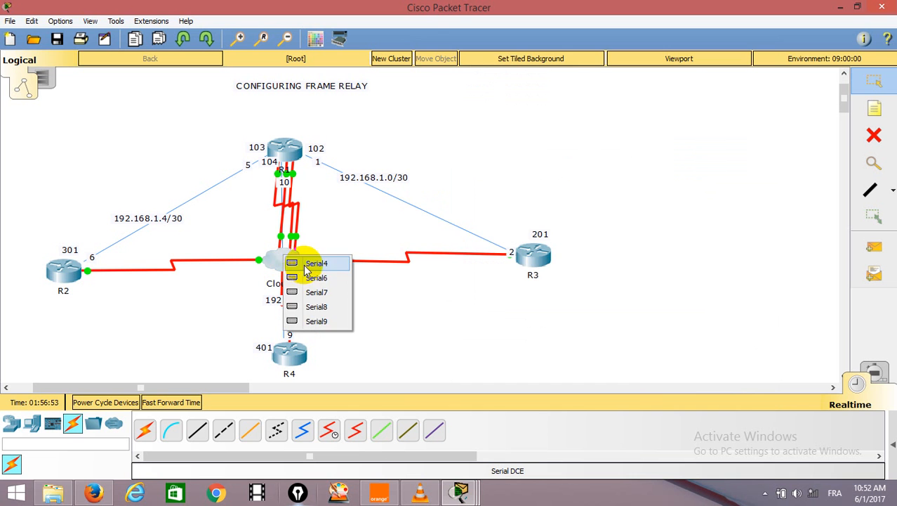
click(314, 263)
Add DLCI 401 named R4-R1 to the Frame Relay settings of Cloud0's Serial4.
click(286, 264)
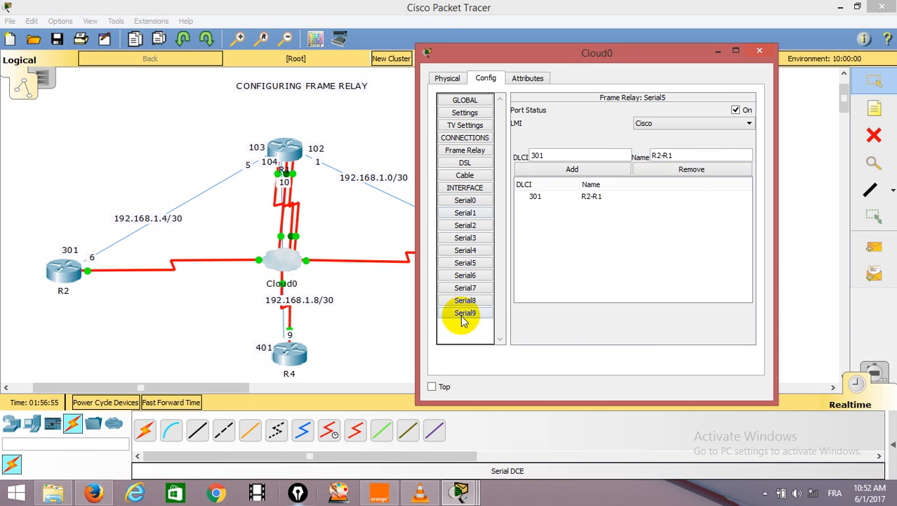
click(465, 250)
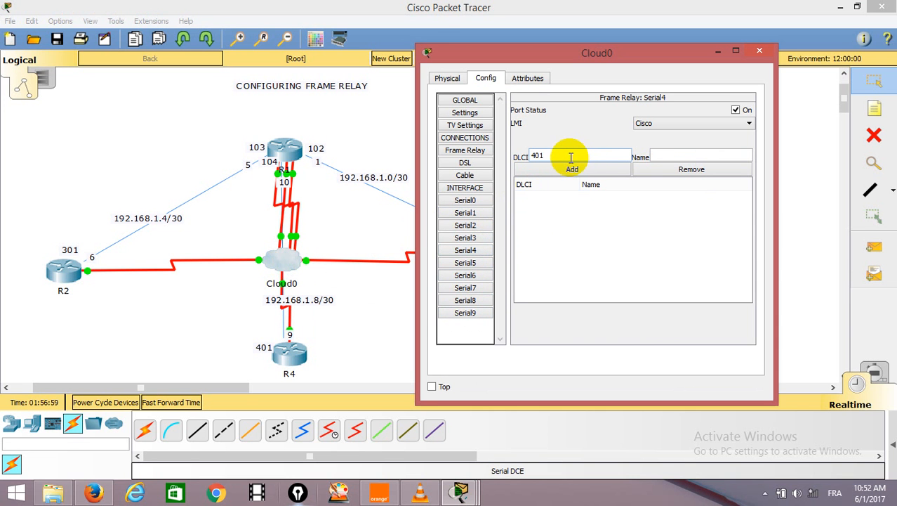
click(666, 154)
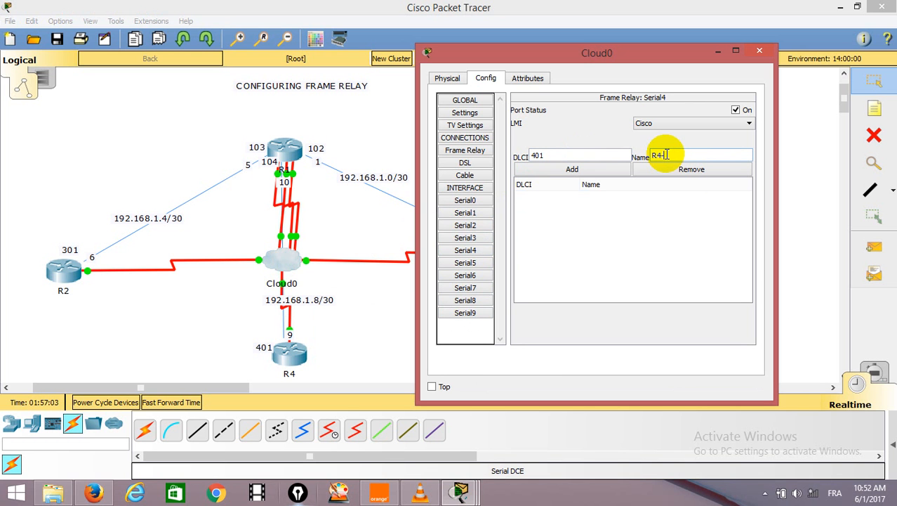
click(576, 170)
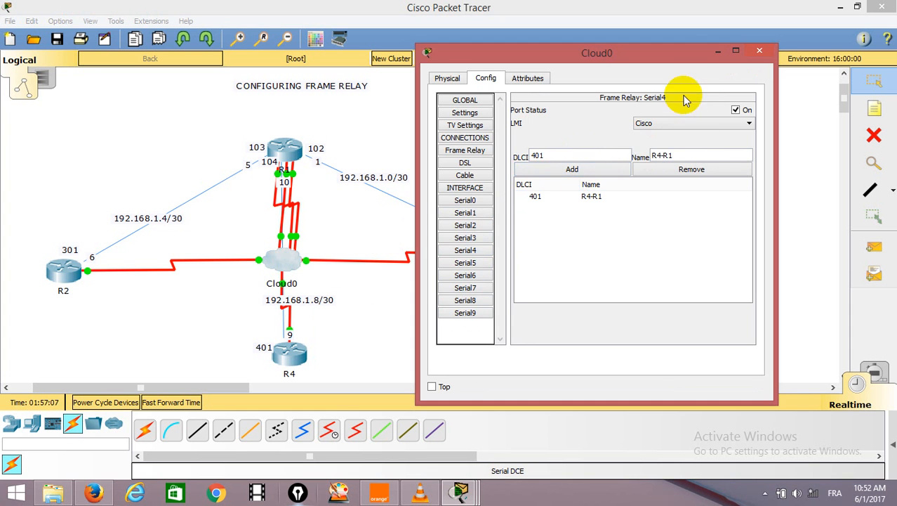
Check R3's port on Cloud0 by detaching its cable end and reconnecting it to Serial3.
click(364, 282)
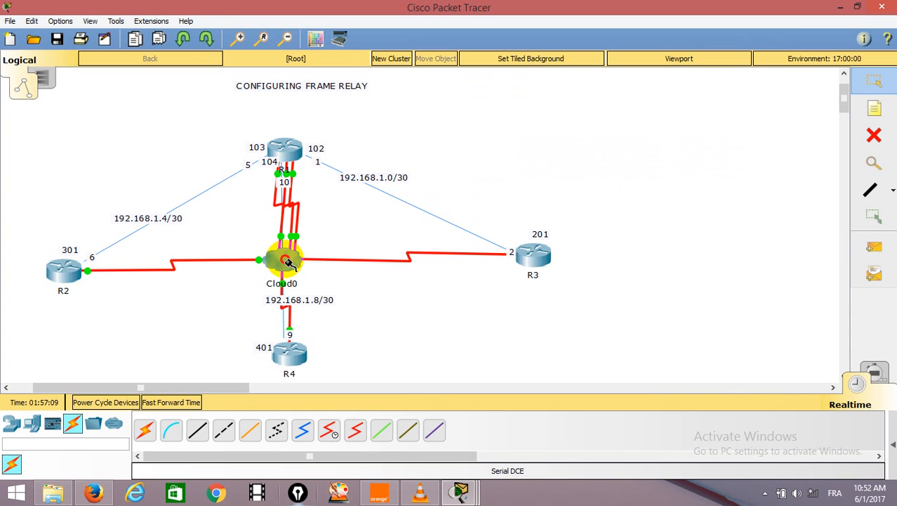
click(306, 264)
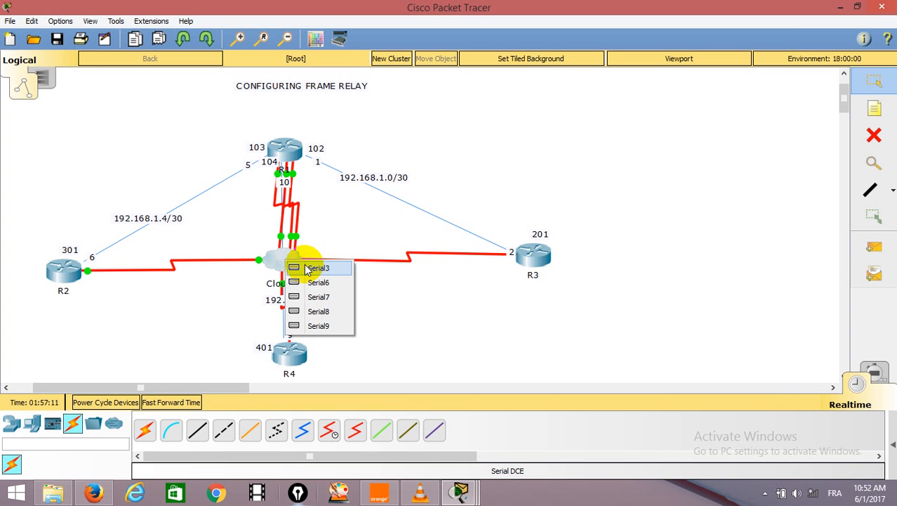
click(316, 267)
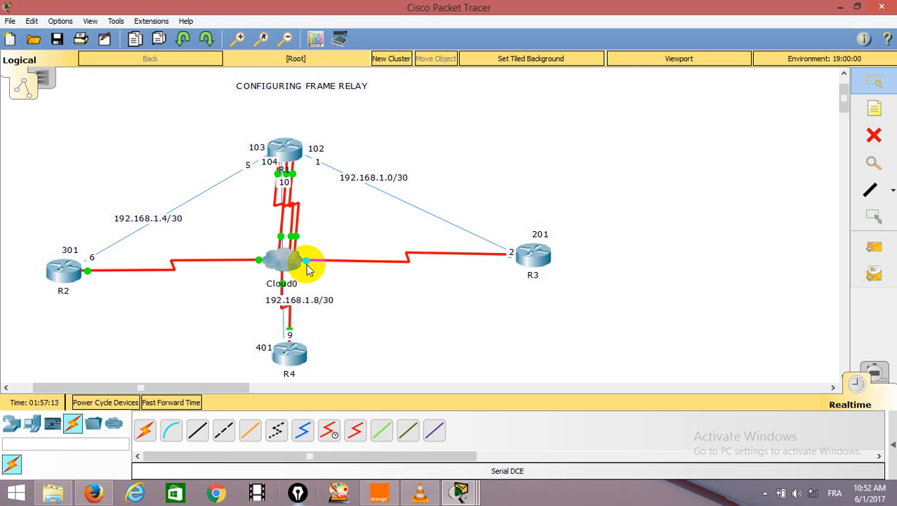
Add DLCI 201 named R3-R1 to Cloud0's Serial3 and close the cloud's configuration window.
click(311, 266)
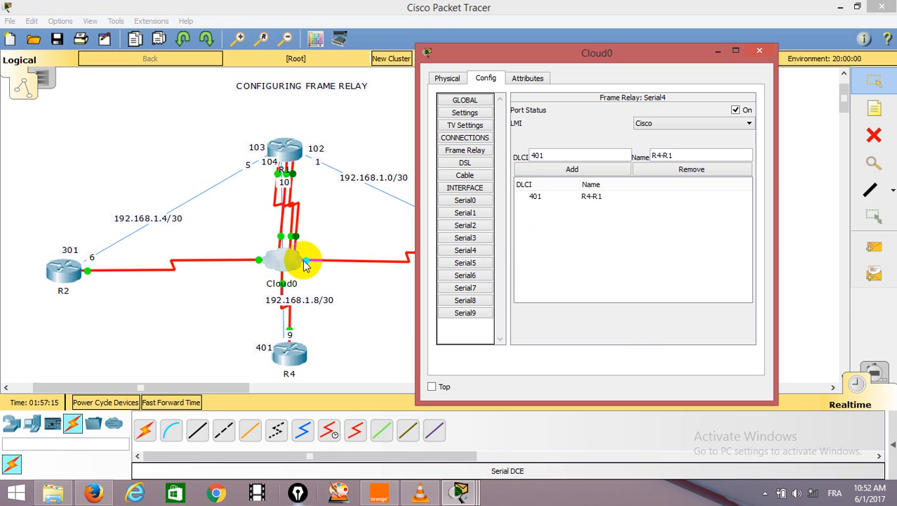
click(468, 239)
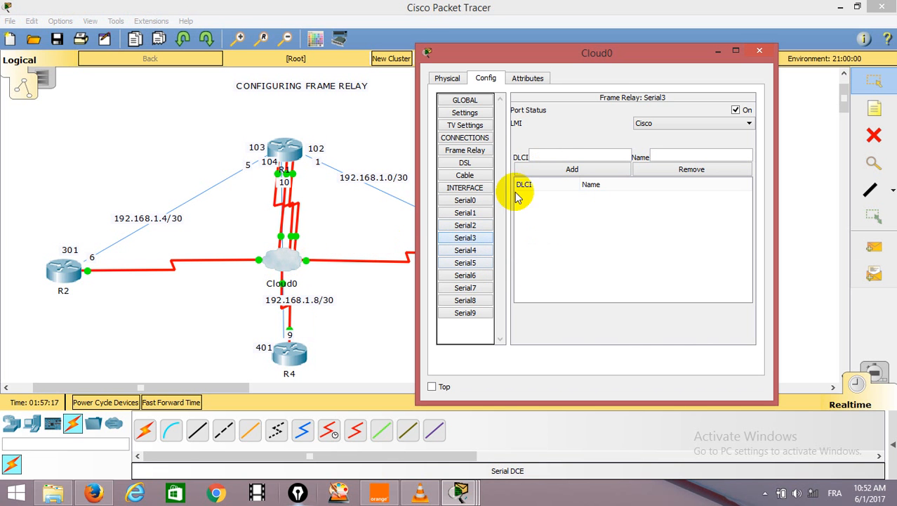
click(556, 156)
drag(612, 46, 577, 58)
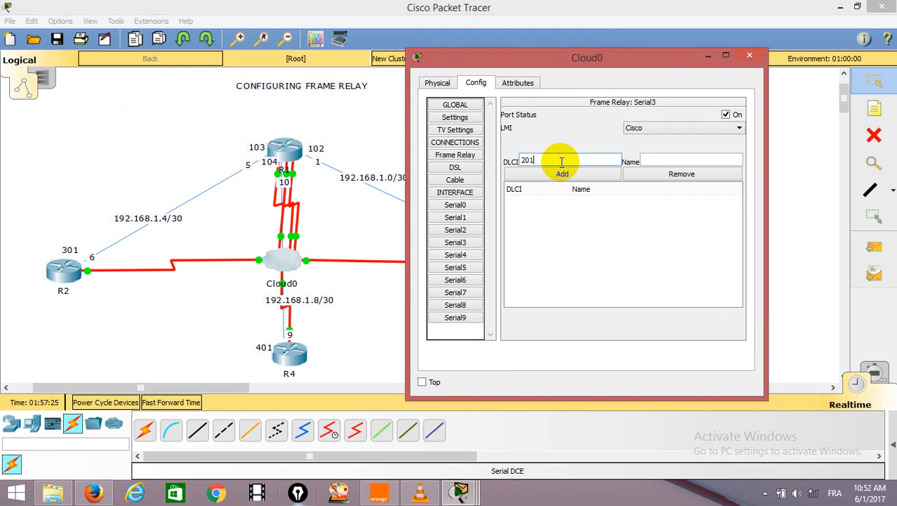
click(648, 160)
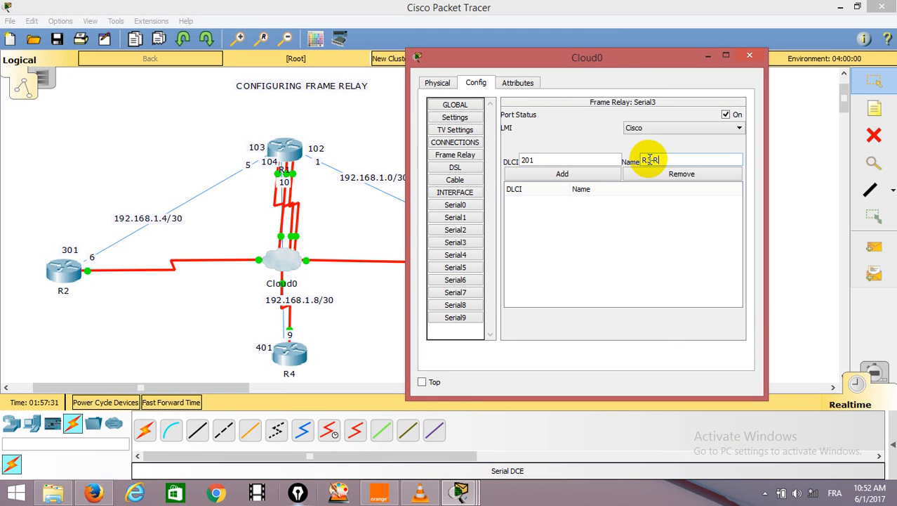
click(569, 173)
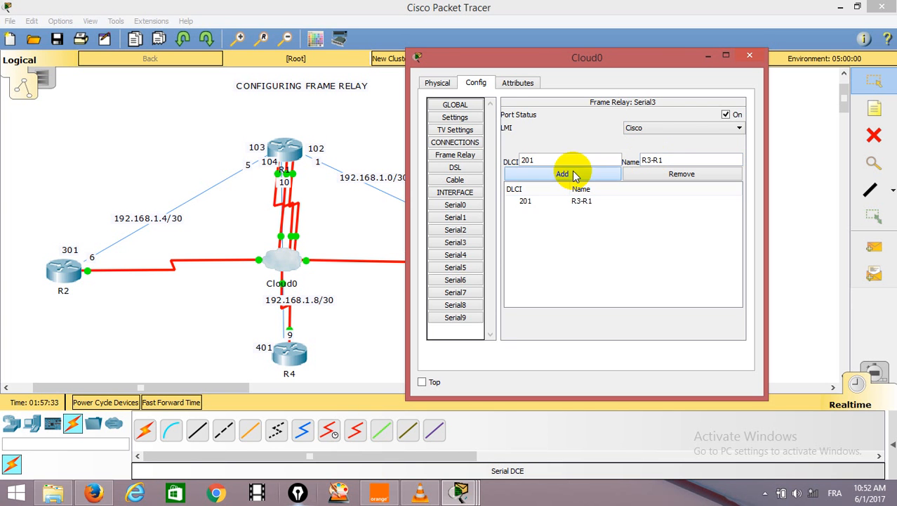
click(749, 54)
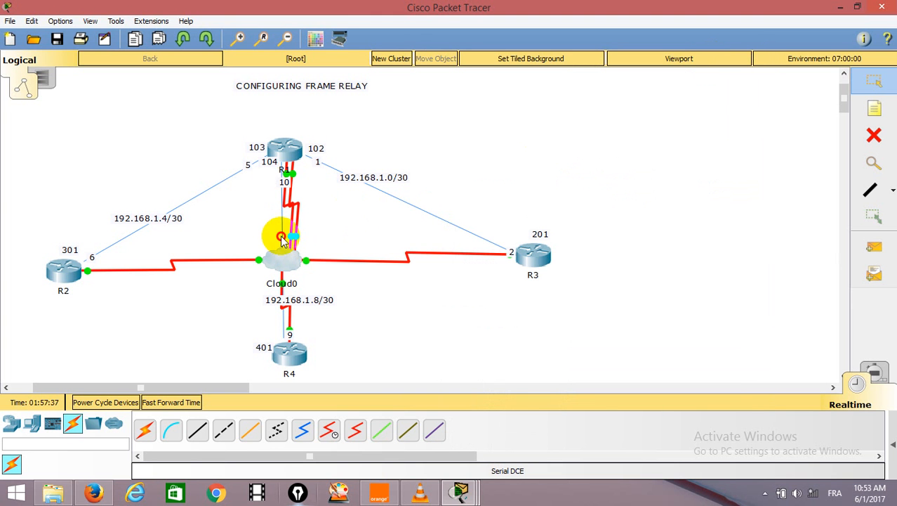
Check an R1 link's port on Cloud0 by reconnecting its detached end to Serial1, and view Serial1's Frame Relay settings.
click(281, 257)
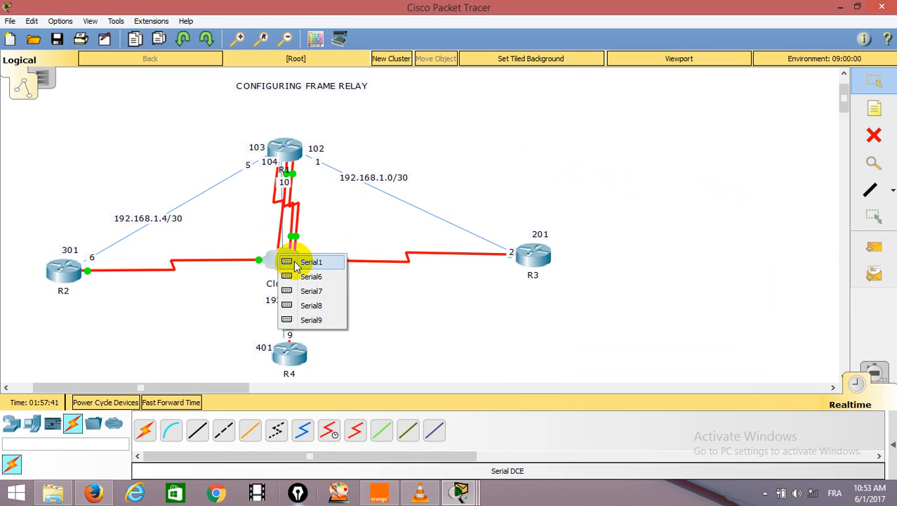
click(305, 263)
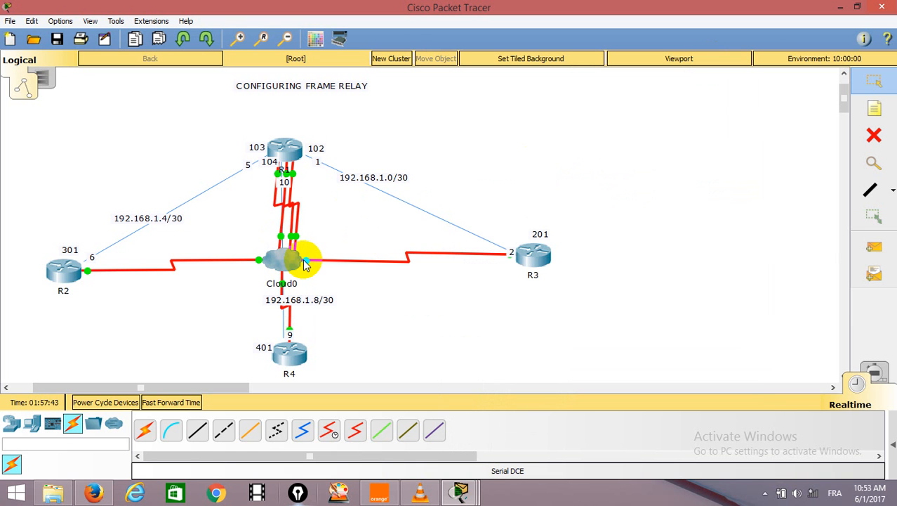
click(279, 264)
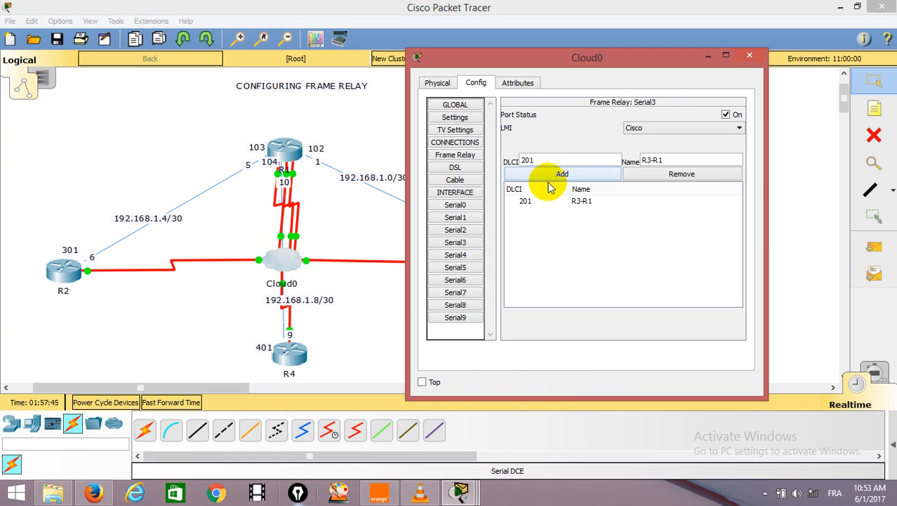
click(461, 217)
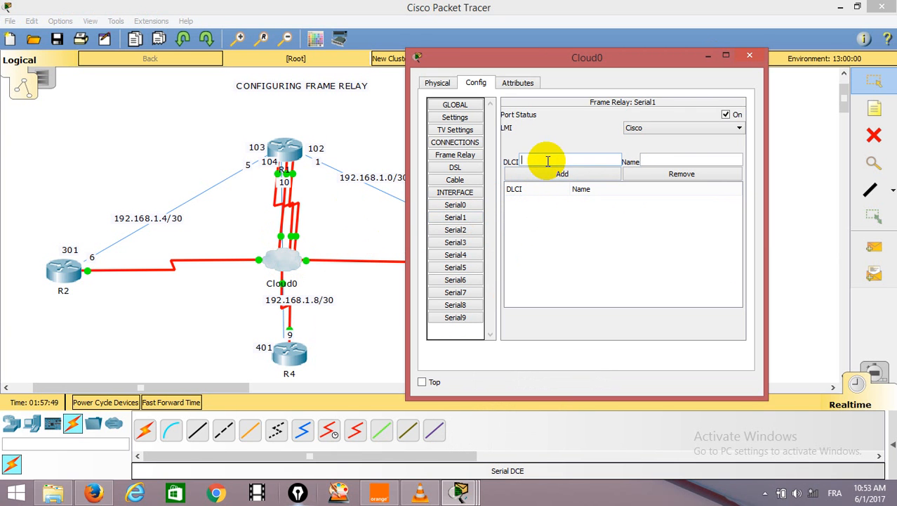
click(382, 192)
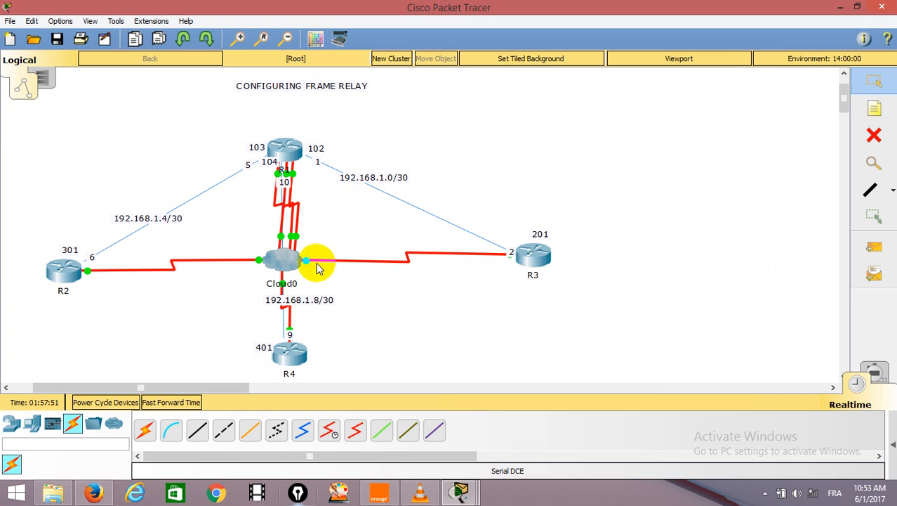
Check the ports of R1's three links on Cloud0 by detaching their cable ends and reattaching them to Serial1, Serial2 and Serial0.
click(290, 255)
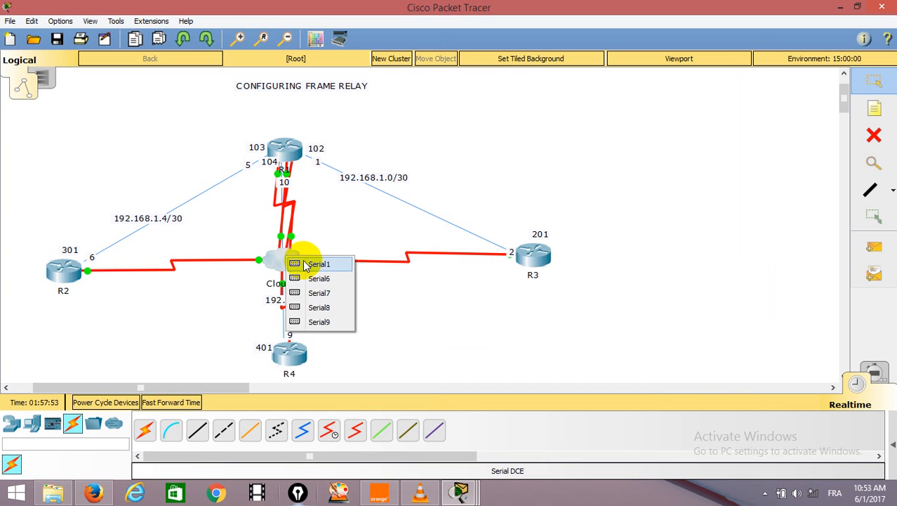
click(313, 265)
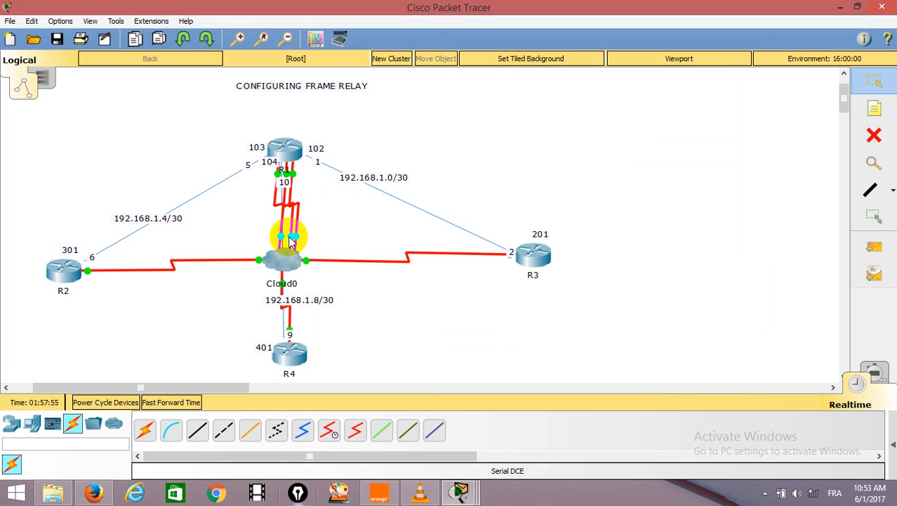
click(291, 257)
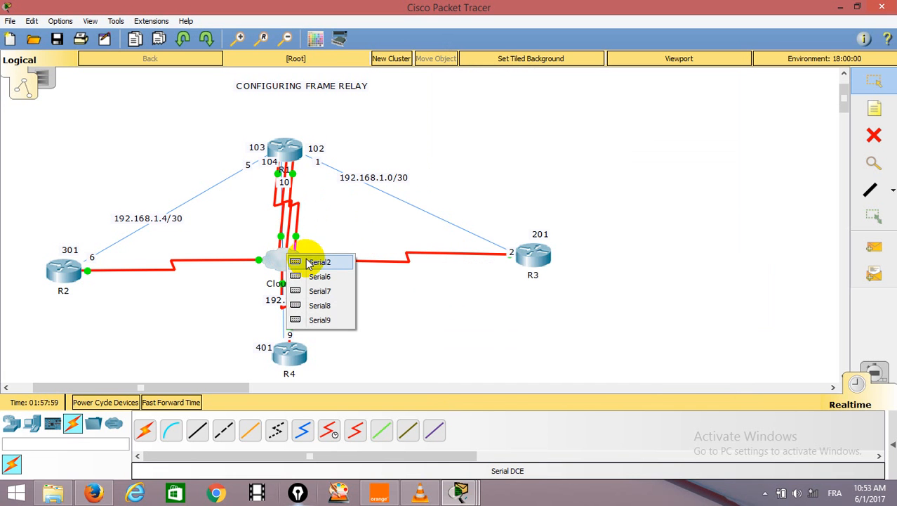
click(307, 262)
click(286, 259)
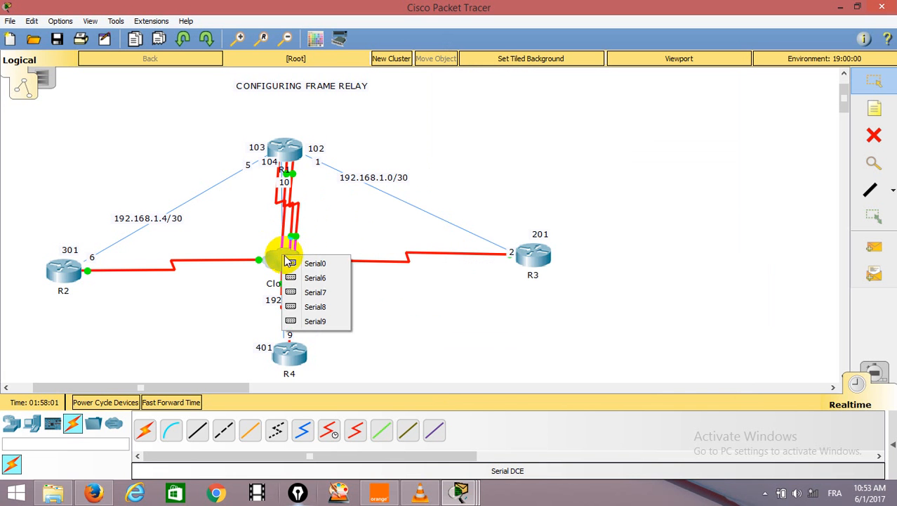
key(Escape)
Add DLCI 103 named R1-R2 to the Frame Relay settings of Cloud0's Serial1.
click(286, 258)
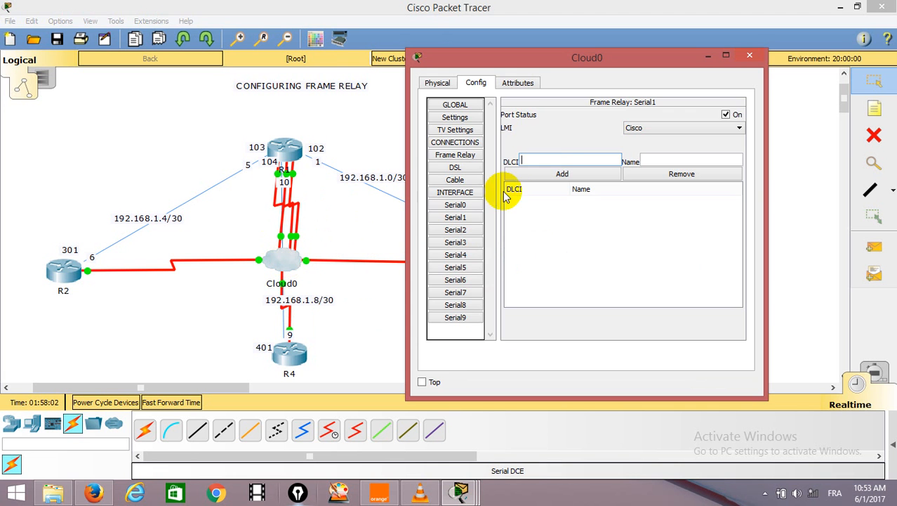
click(542, 173)
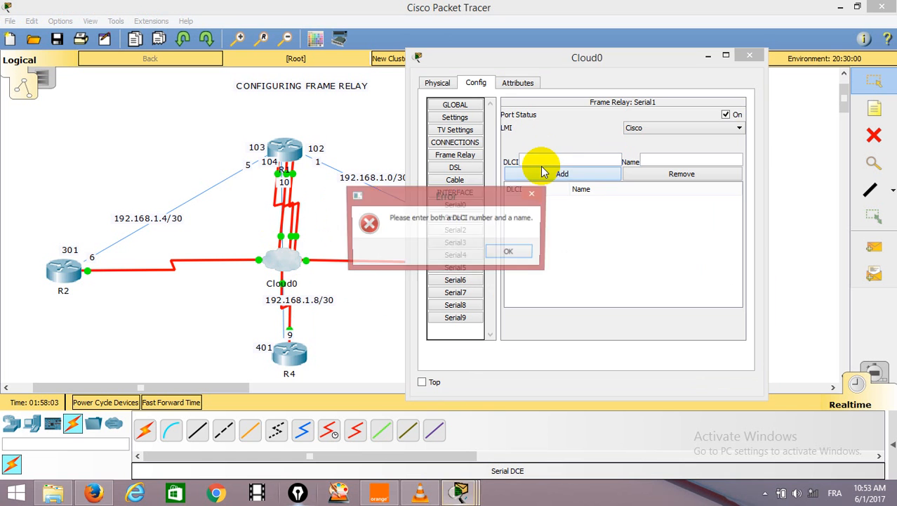
click(511, 251)
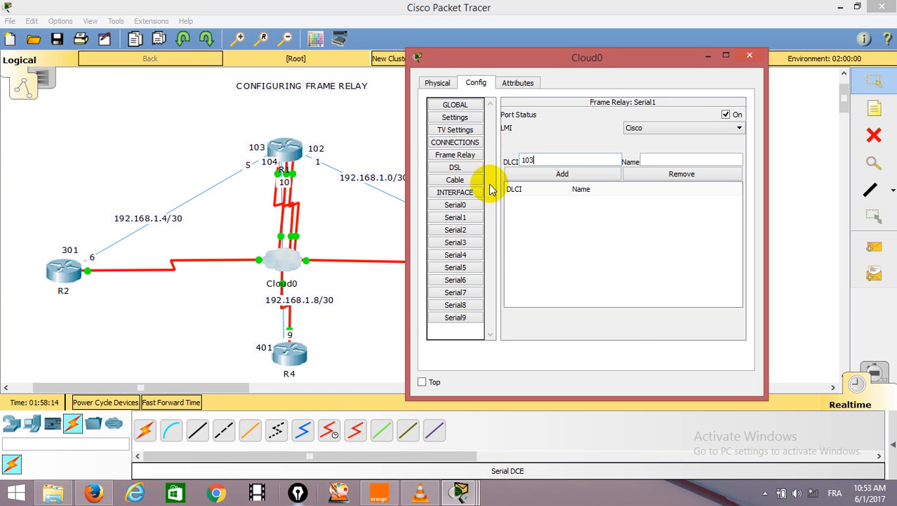
click(657, 162)
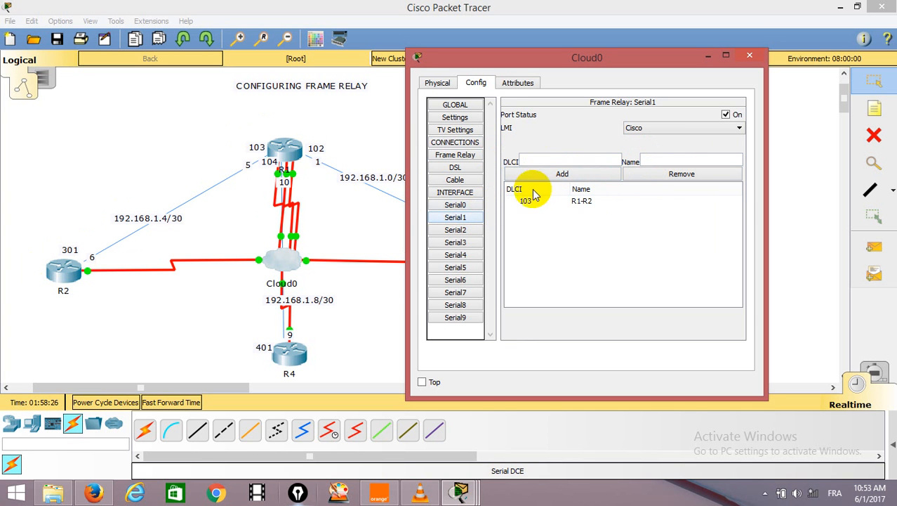
Add DLCI 104 named R1-R4 to Cloud0's Serial1, move the configuration window aside and select the new entry.
click(558, 161)
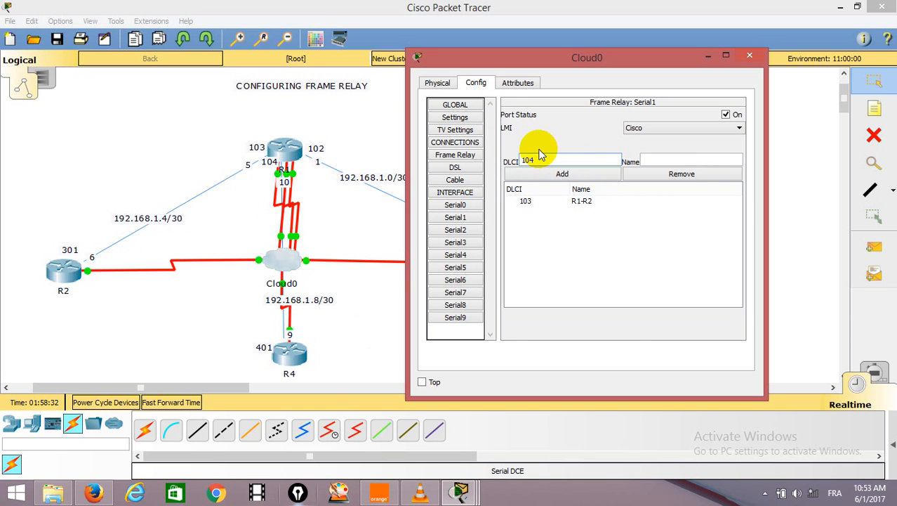
click(695, 158)
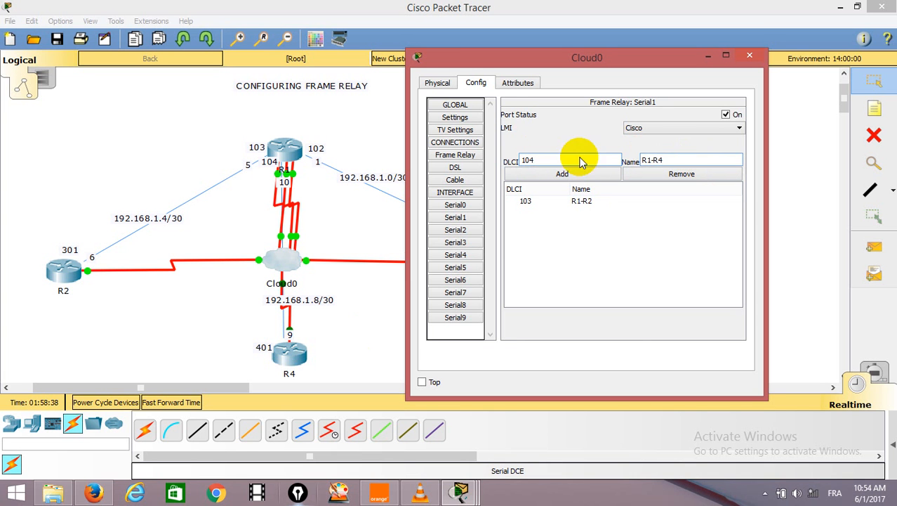
click(564, 174)
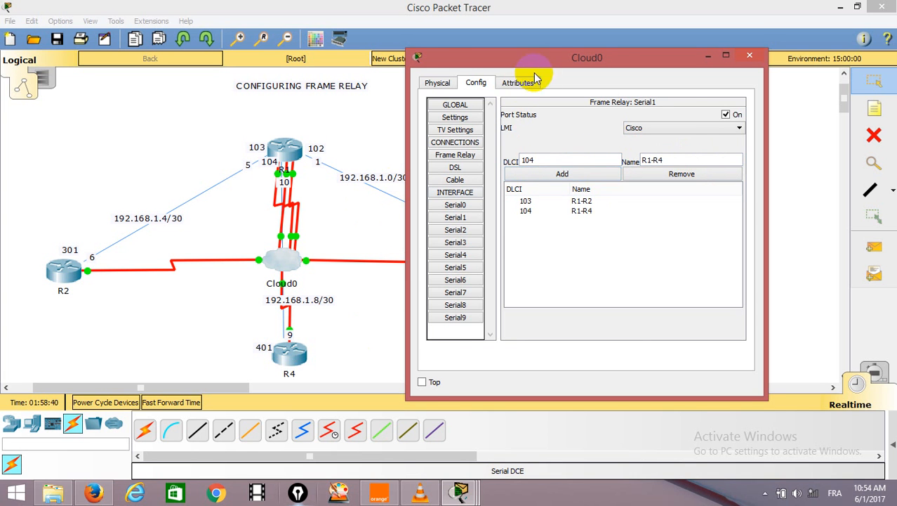
drag(543, 62, 613, 57)
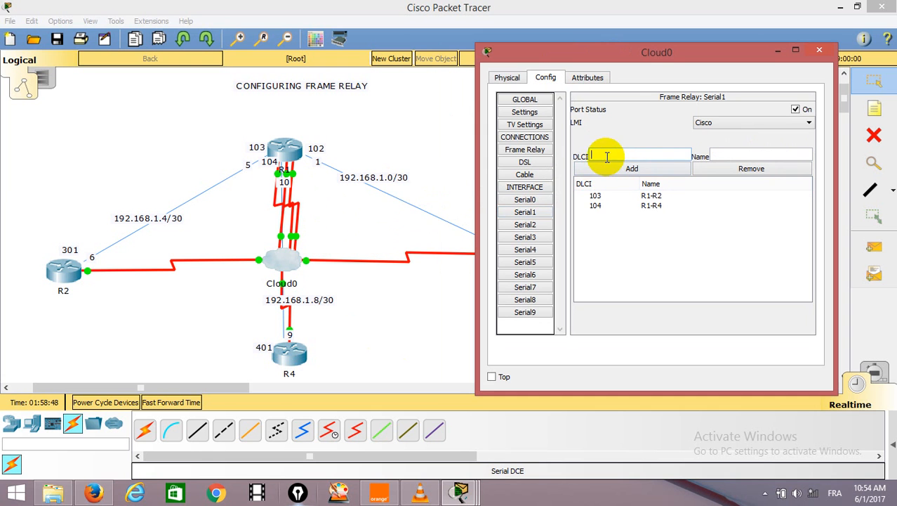
click(639, 205)
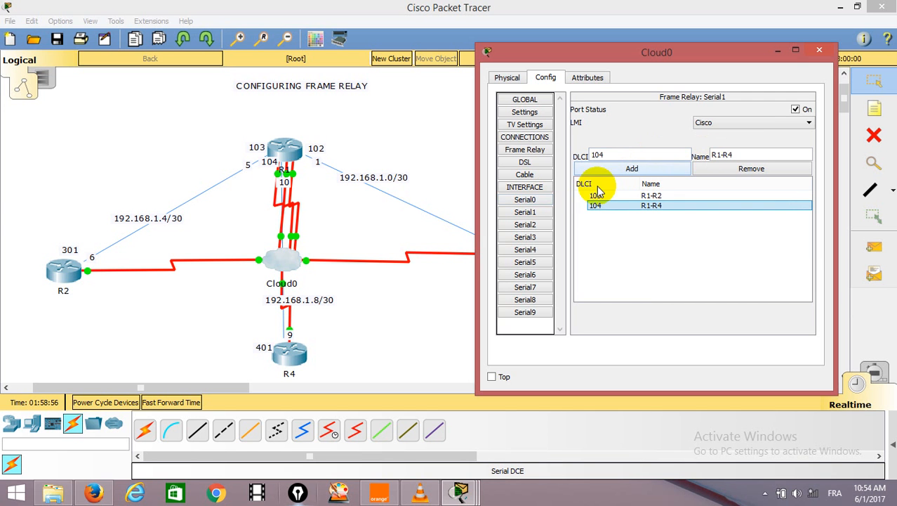
Add DLCI 103 named R1-R2 to the Frame Relay settings of Cloud0's Serial0.
click(533, 201)
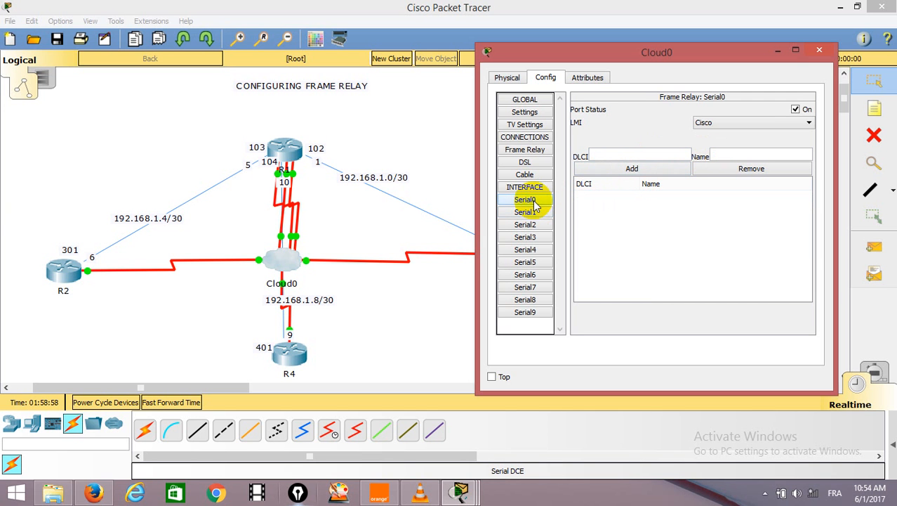
click(610, 157)
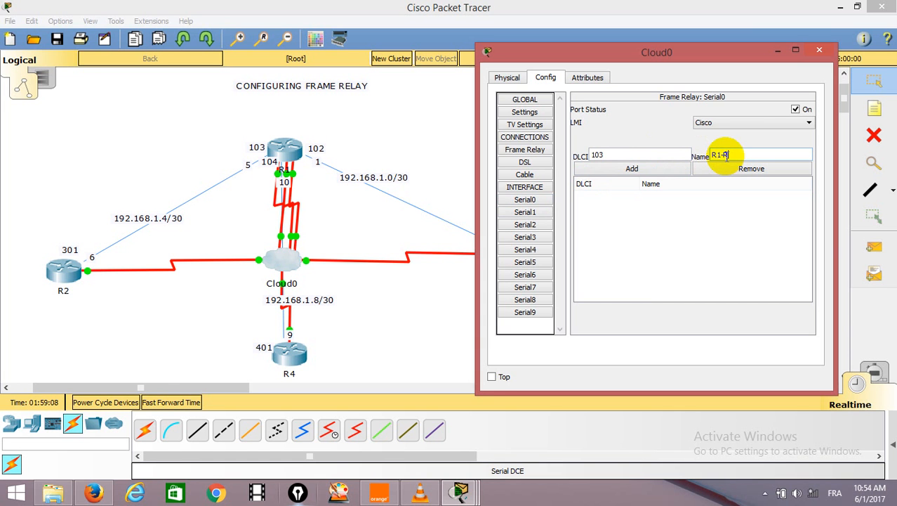
click(635, 169)
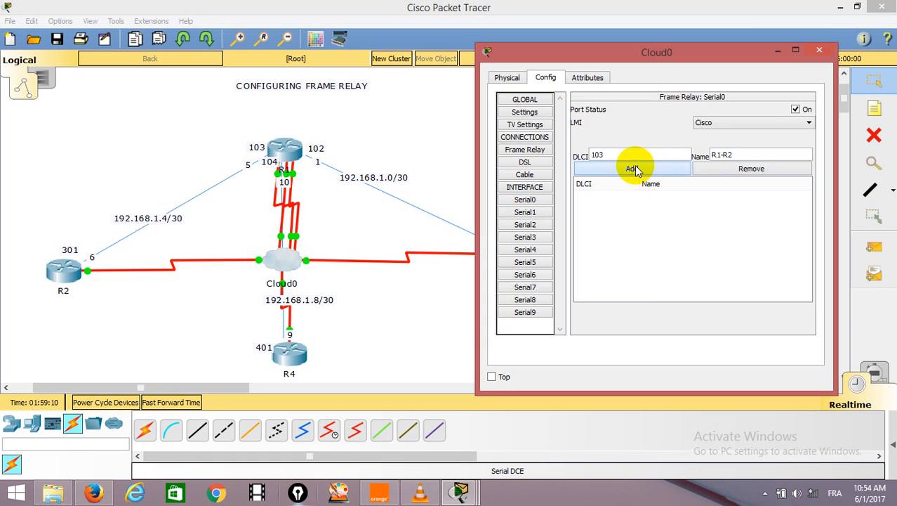
click(597, 198)
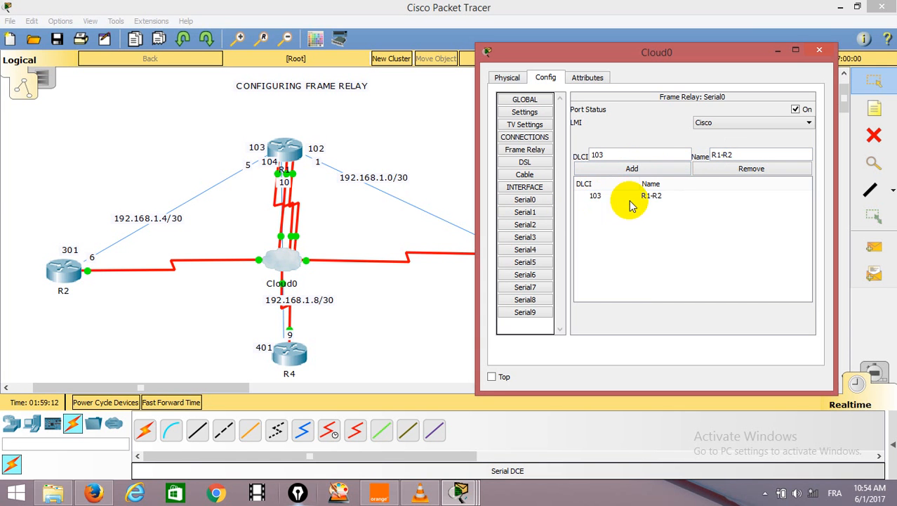
Open the Frame Relay settings of Cloud0's Serial2 and start a new DLCI entry.
click(533, 225)
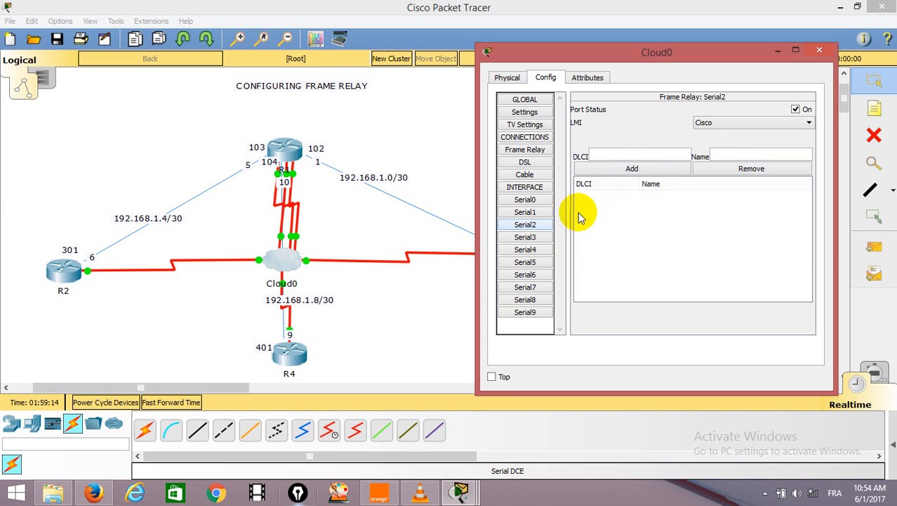
click(630, 153)
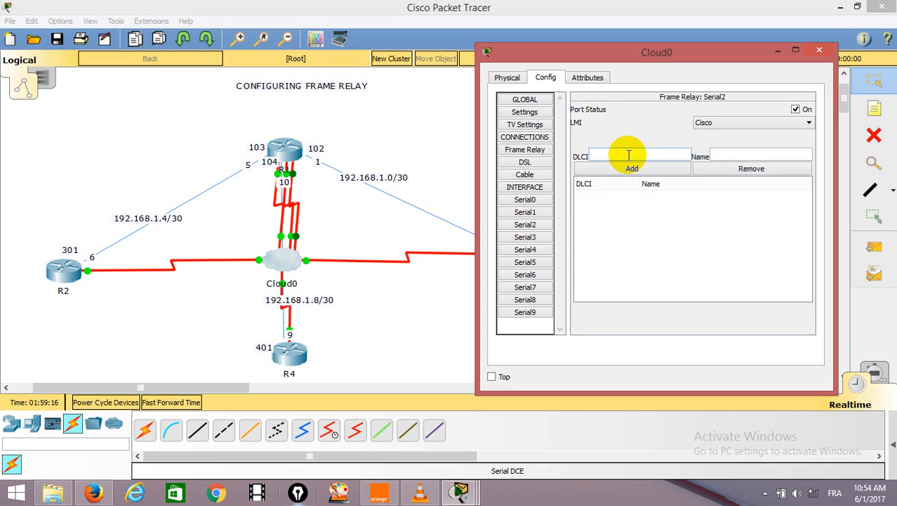
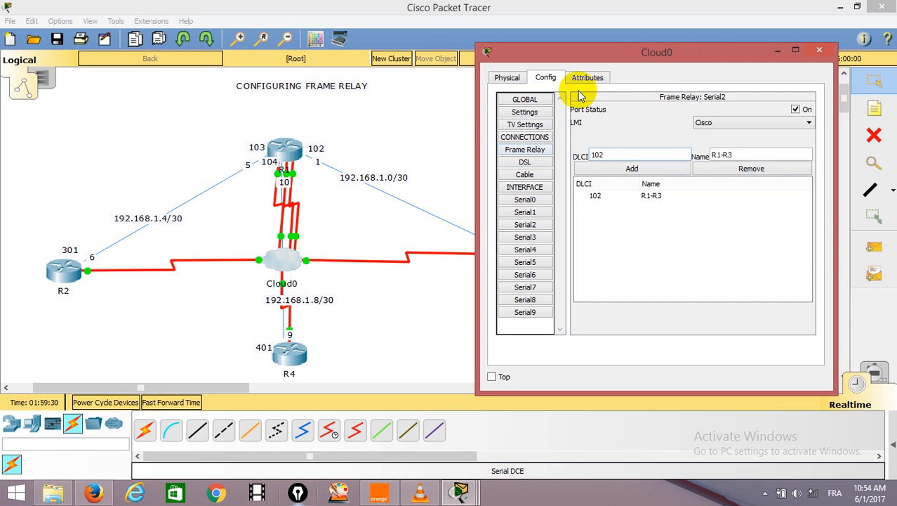
Enlarge Cloud0's configuration window and open its Frame Relay connections page.
drag(477, 132, 390, 125)
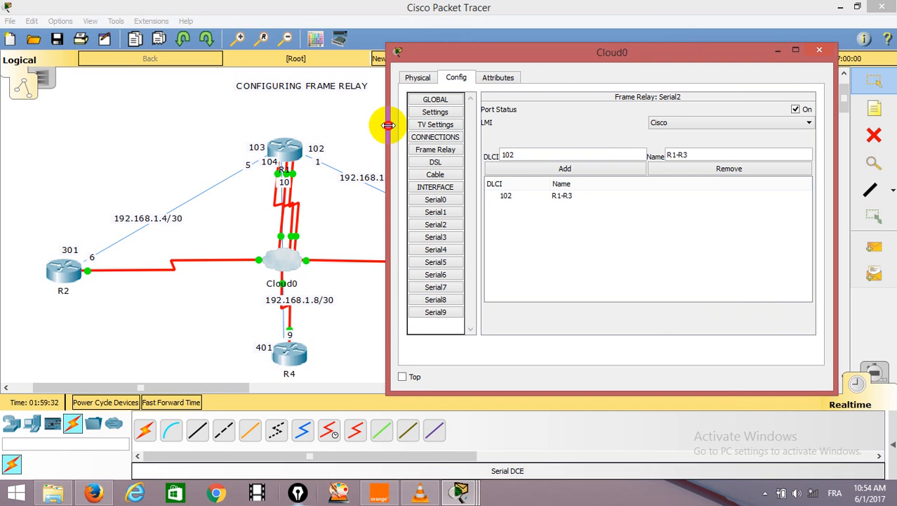
double_click(618, 44)
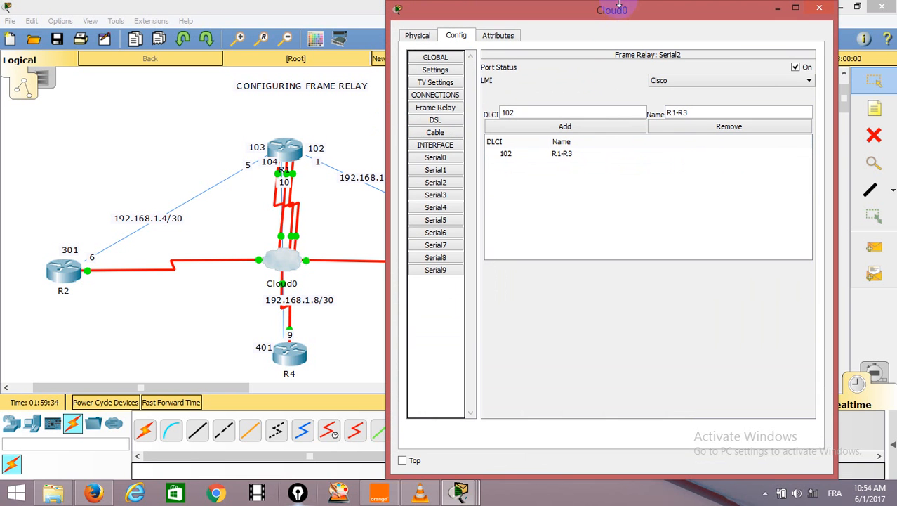
click(436, 106)
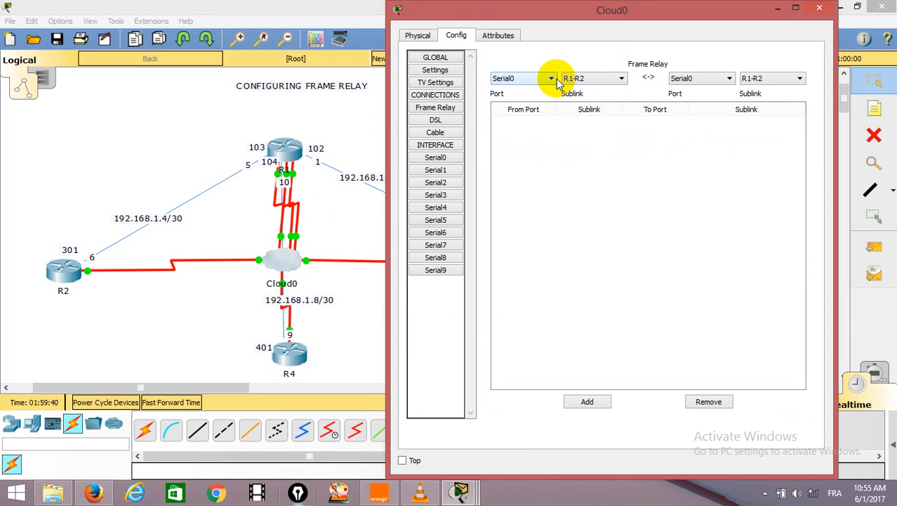
Add a Frame Relay connection in Cloud0 from Serial0 sublink R1-R2 to Serial5 sublink R2-R1.
click(732, 78)
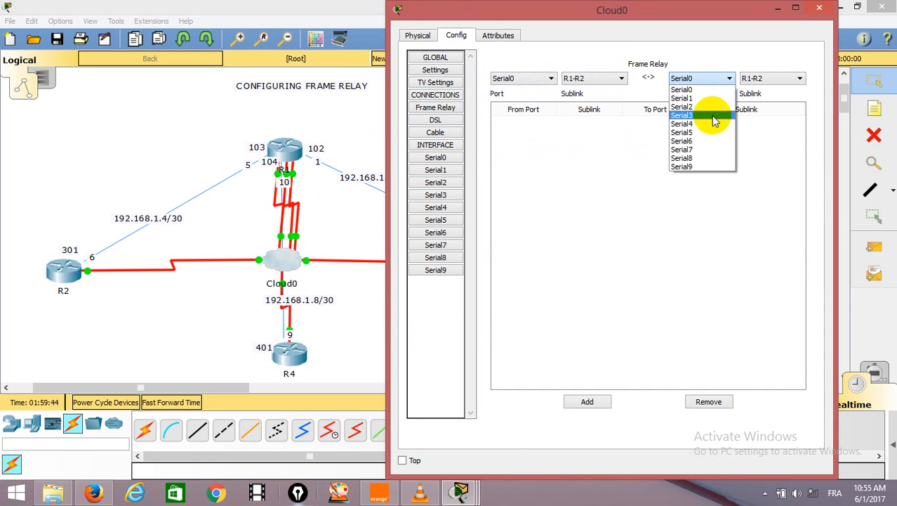
click(715, 119)
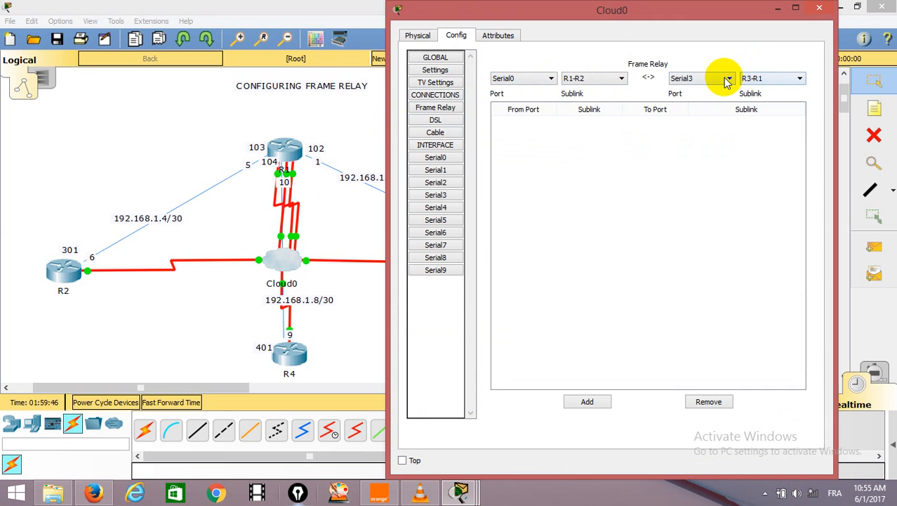
click(728, 78)
click(701, 124)
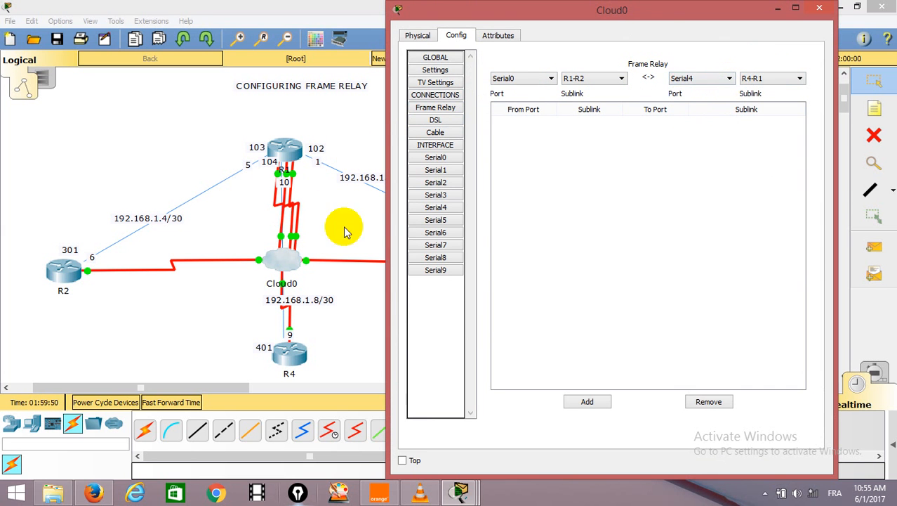
click(214, 286)
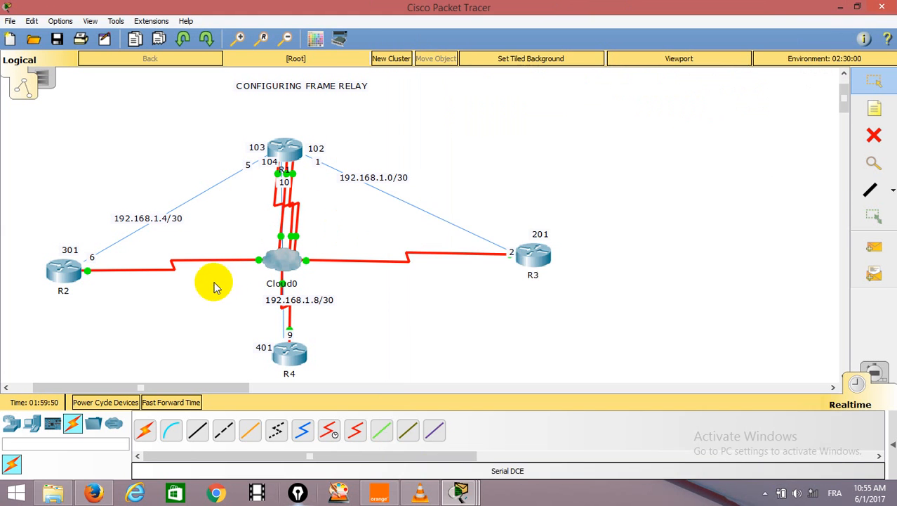
click(281, 263)
click(300, 268)
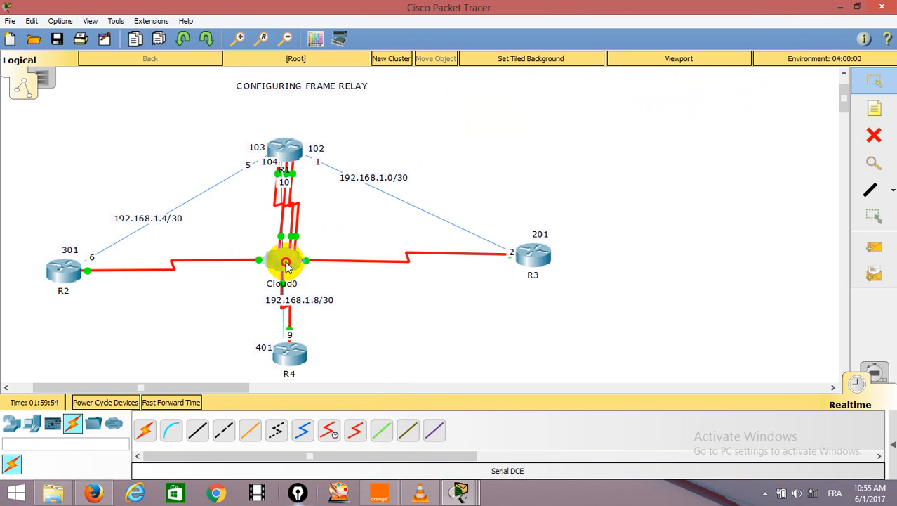
click(284, 261)
click(728, 79)
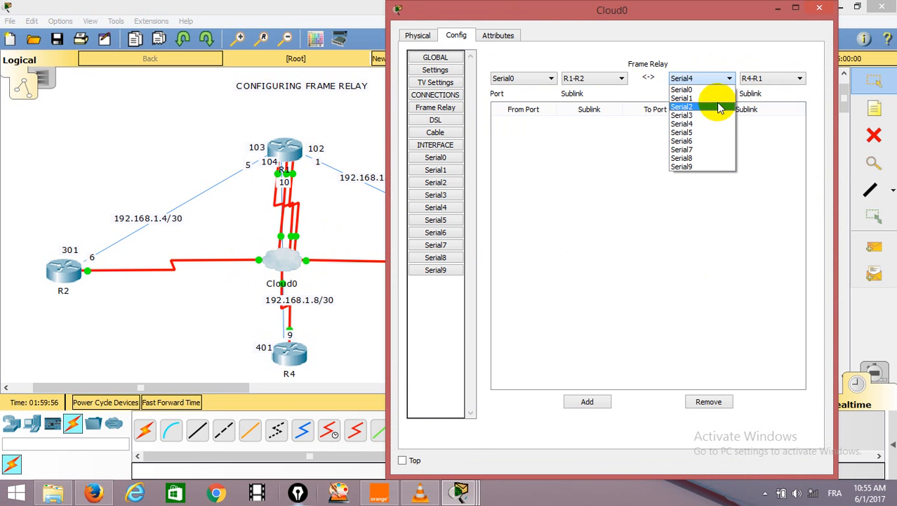
click(706, 137)
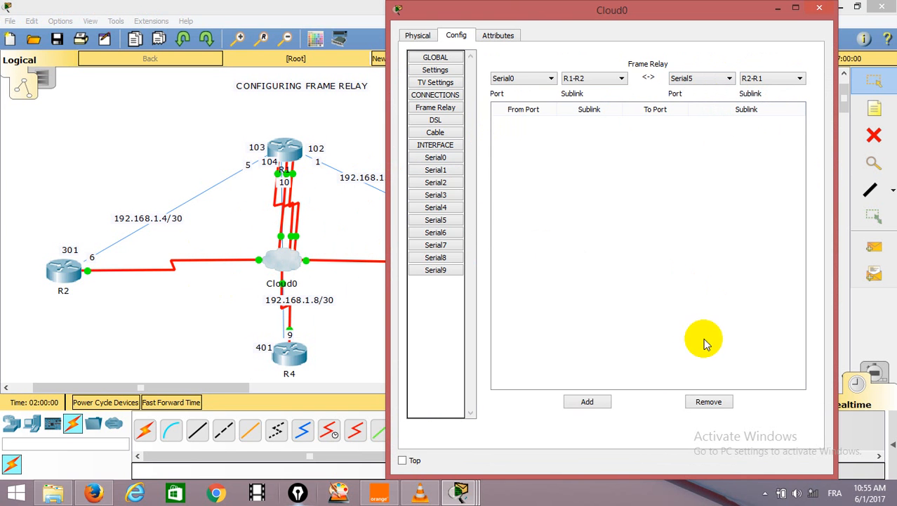
click(594, 402)
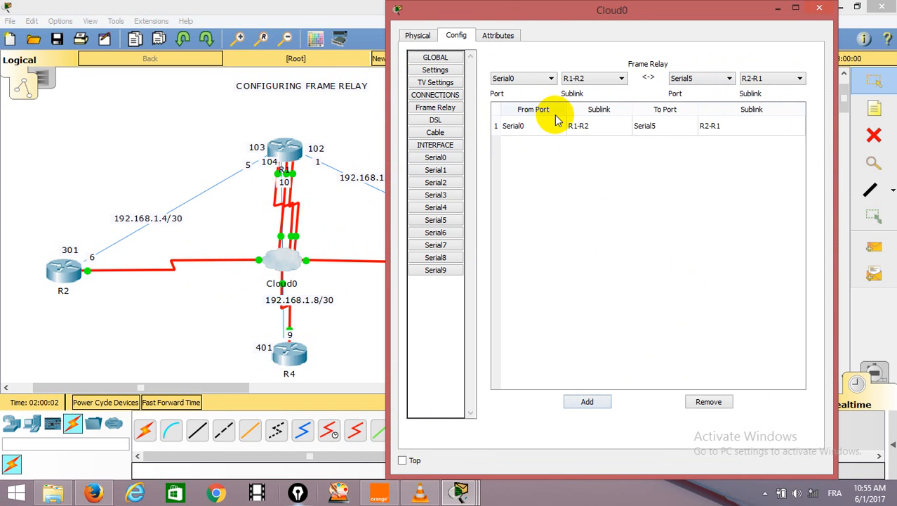
Add a Frame Relay connection in Cloud0 from Serial1 sublink R1-R4 to Serial4 sublink R4-R1.
click(552, 78)
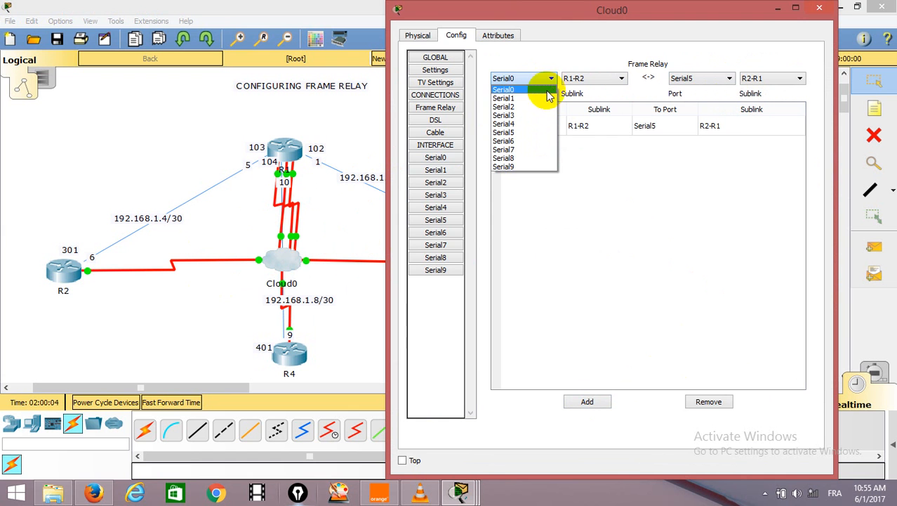
click(540, 99)
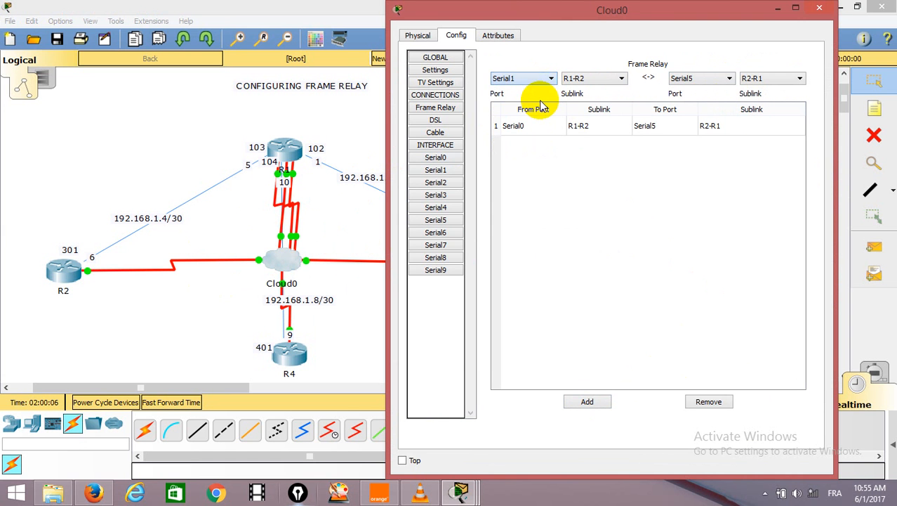
click(623, 78)
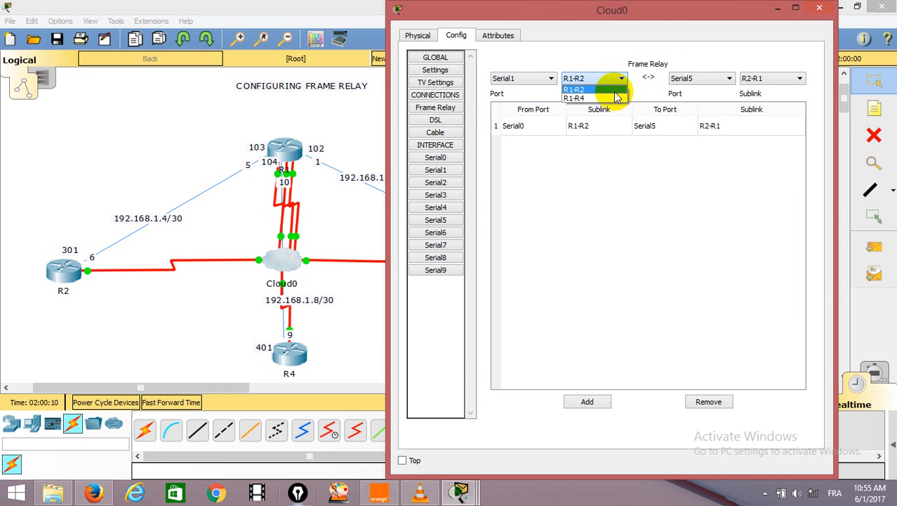
click(613, 98)
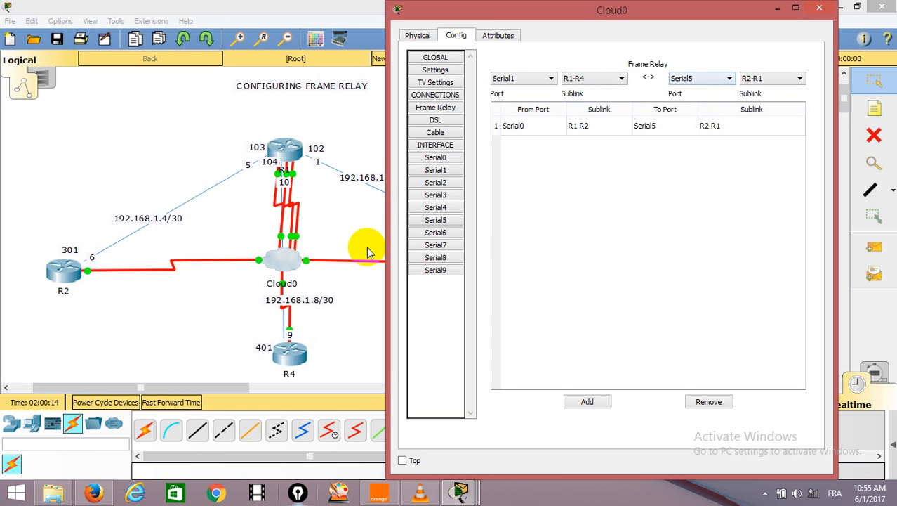
click(338, 290)
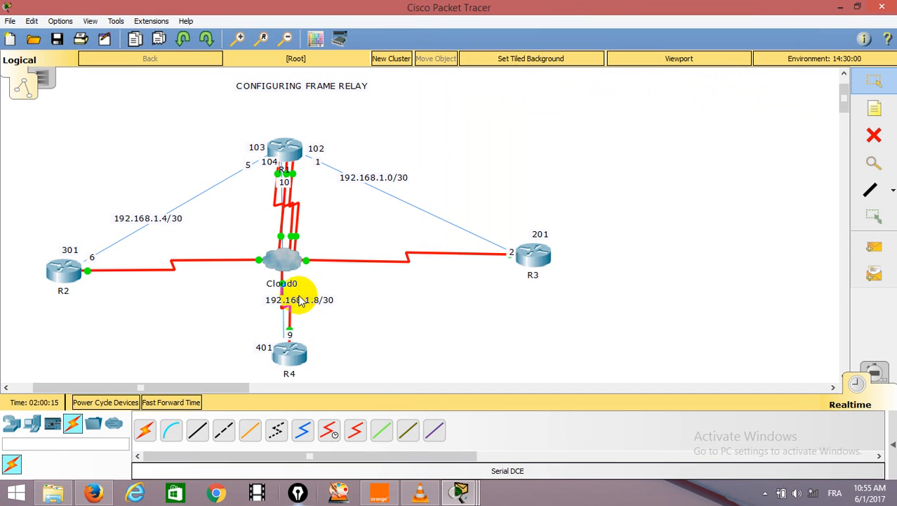
click(286, 261)
click(290, 263)
click(285, 265)
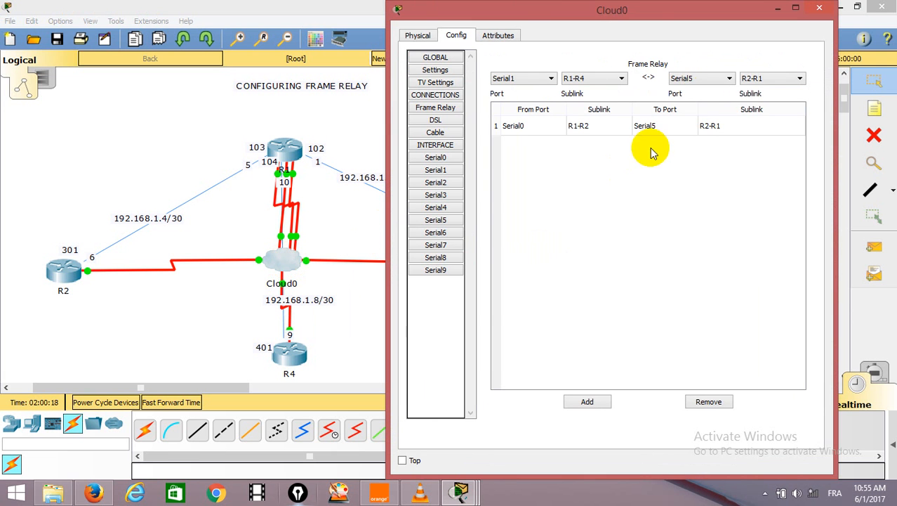
click(714, 78)
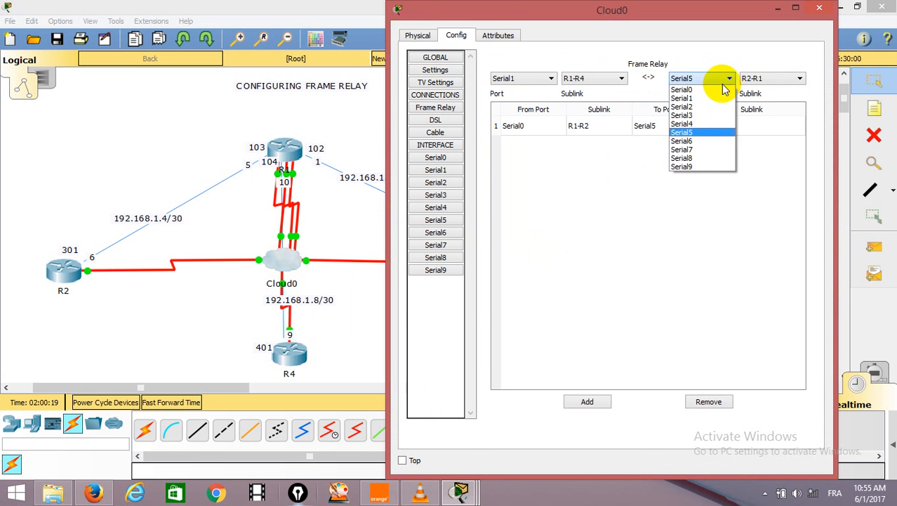
click(687, 124)
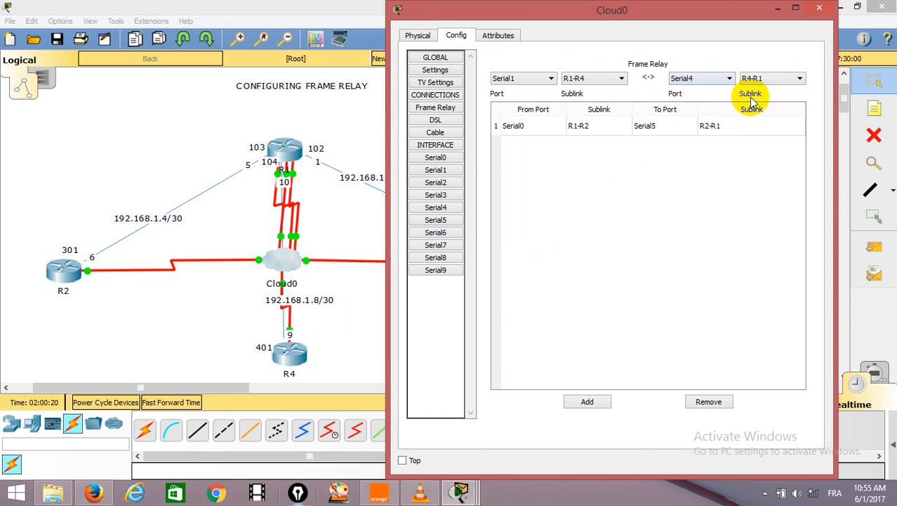
click(596, 401)
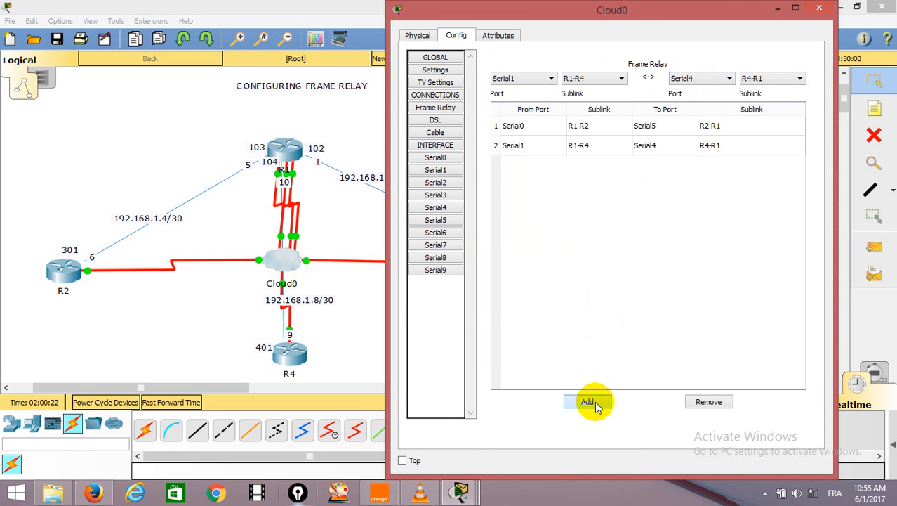
Add a Frame Relay connection from Serial2 sublink R1-R3 to Serial3 sublink R3-R1 and minimize Cloud0's configuration window.
click(546, 77)
click(541, 108)
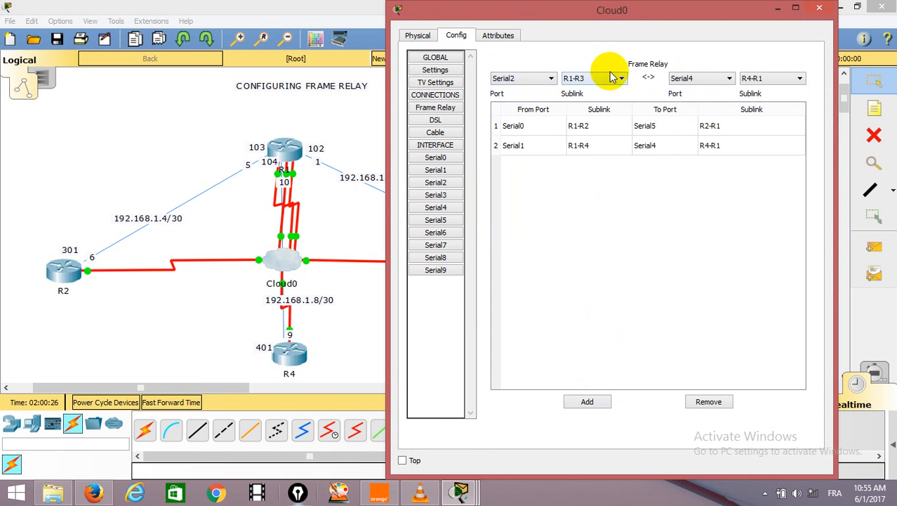
click(728, 78)
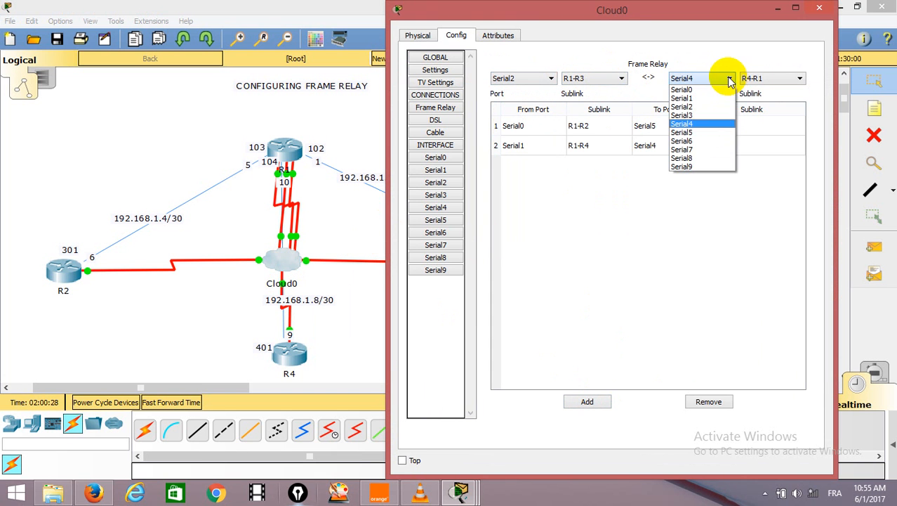
click(694, 125)
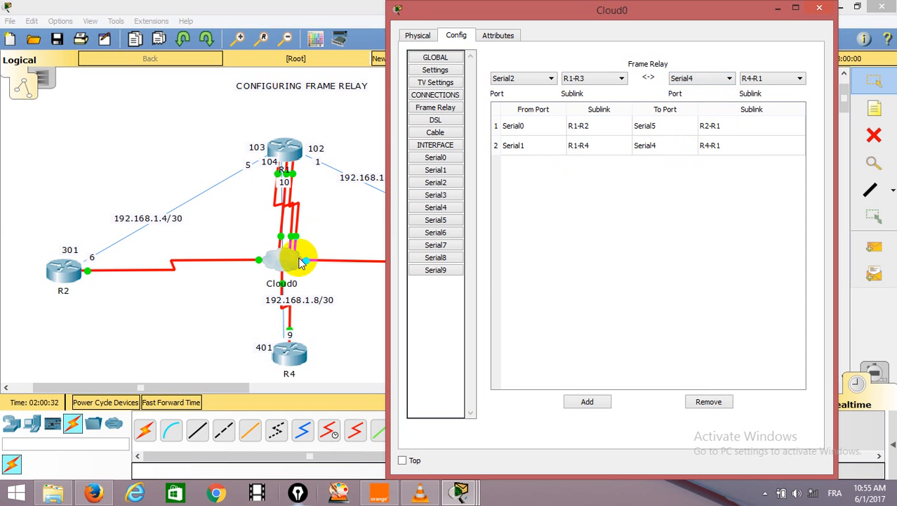
click(723, 78)
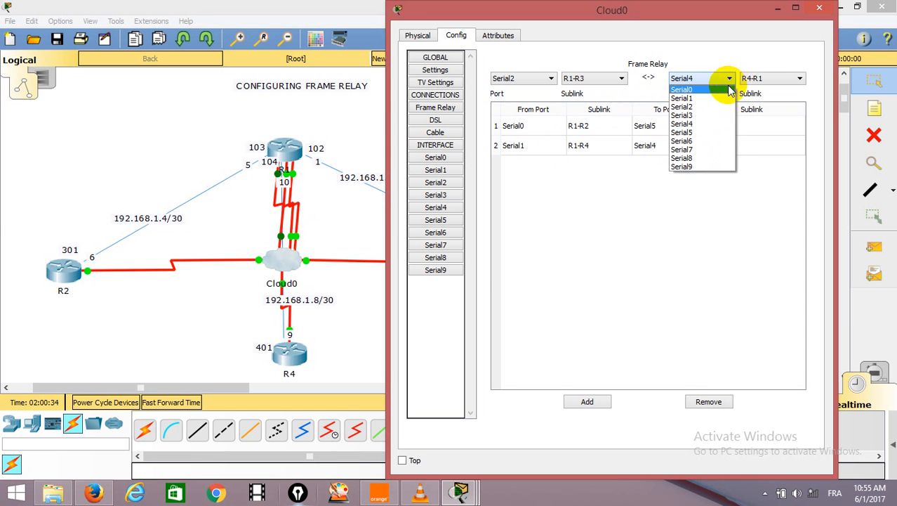
click(715, 115)
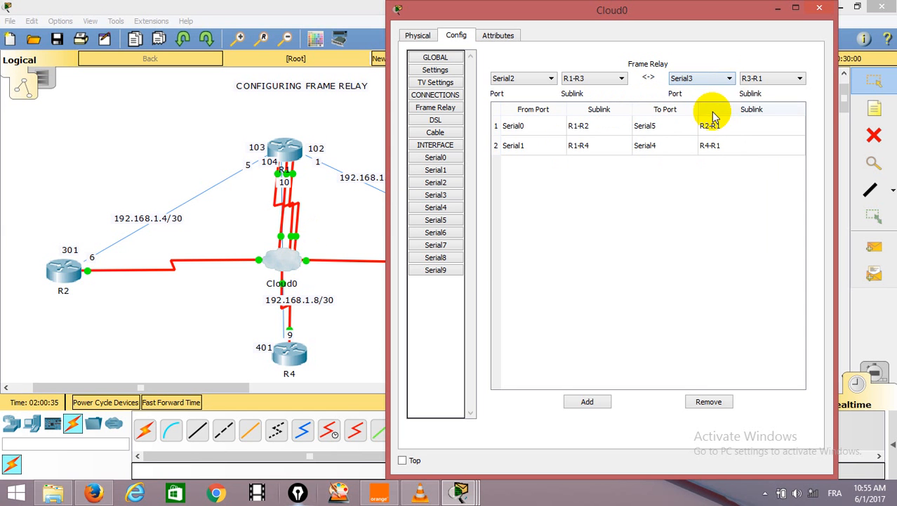
click(799, 78)
click(772, 137)
click(587, 403)
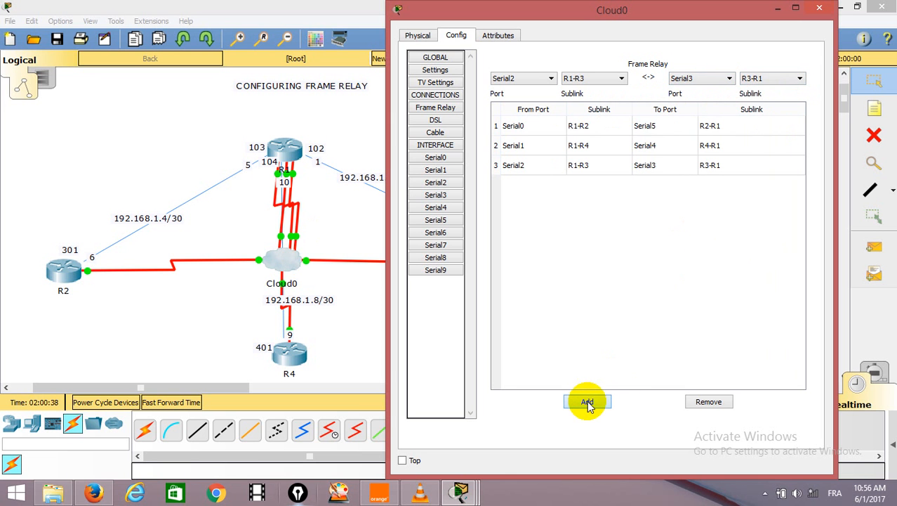
click(778, 10)
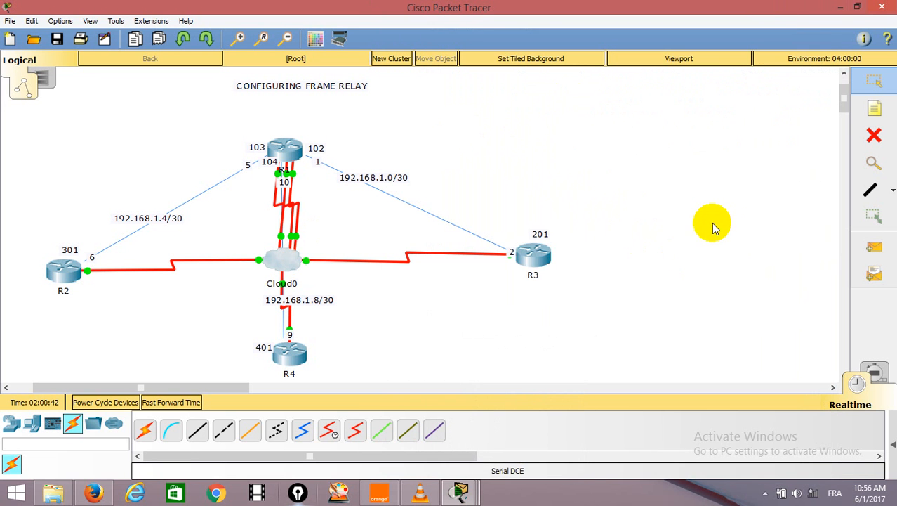
Show the PDU scenario list and send a simple PDU from R1 to R3.
click(893, 443)
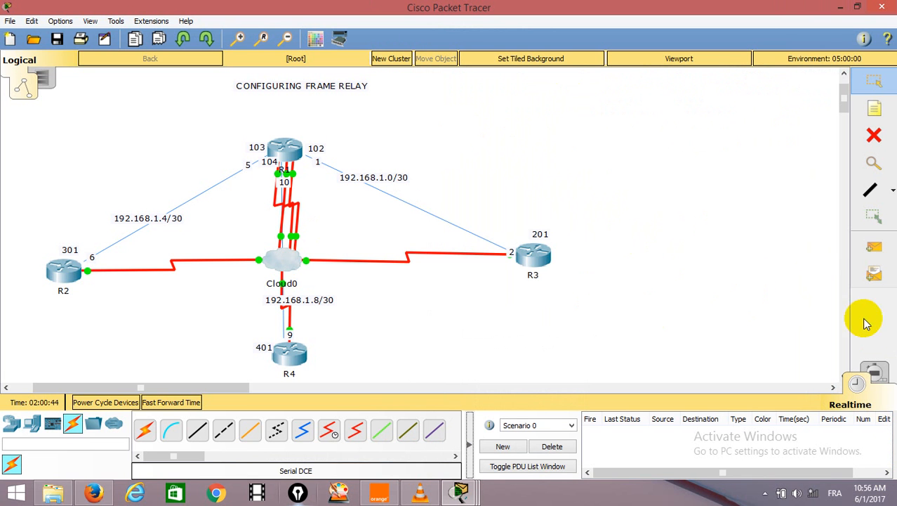
click(875, 243)
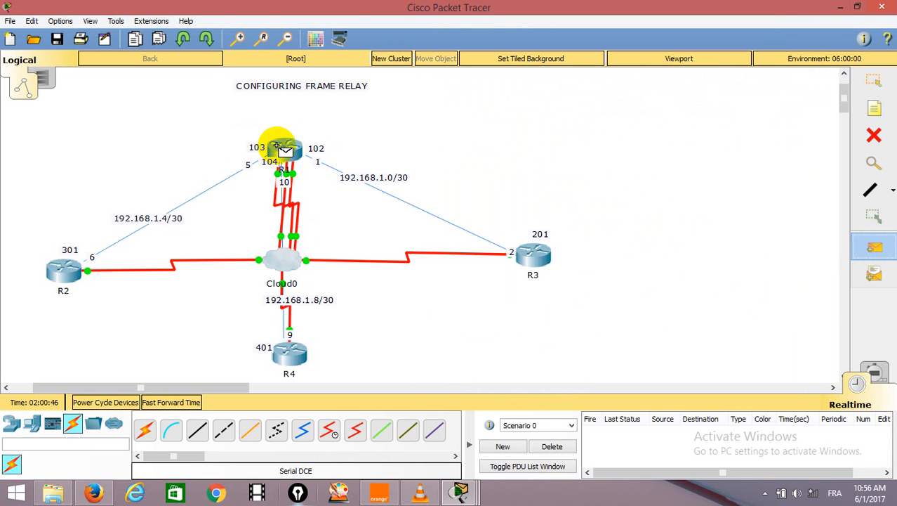
click(285, 149)
click(525, 250)
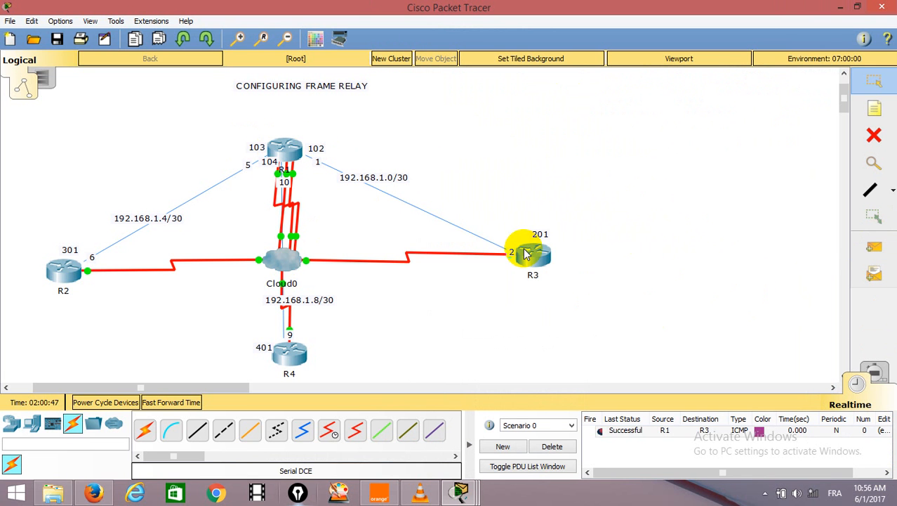
Send a simple PDU from R1 to R2 and another from R1 to R4.
click(874, 246)
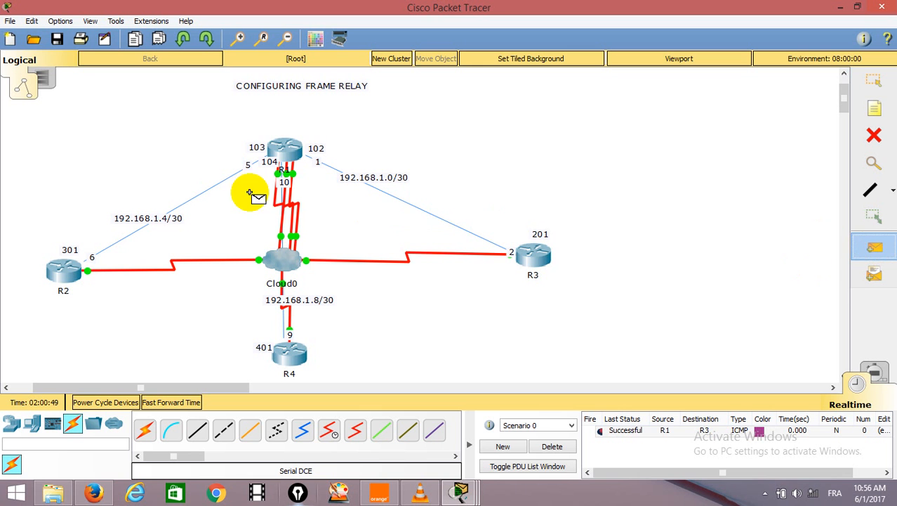
click(285, 148)
click(51, 264)
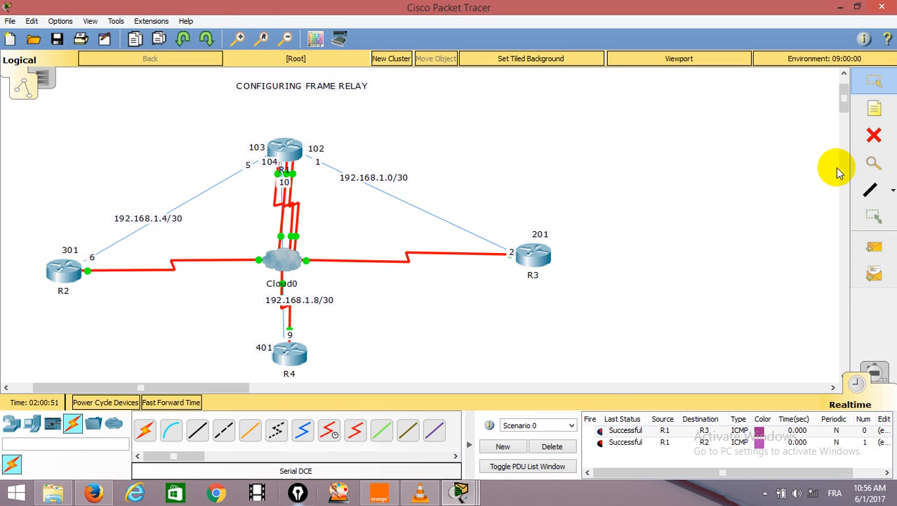
click(873, 245)
click(285, 148)
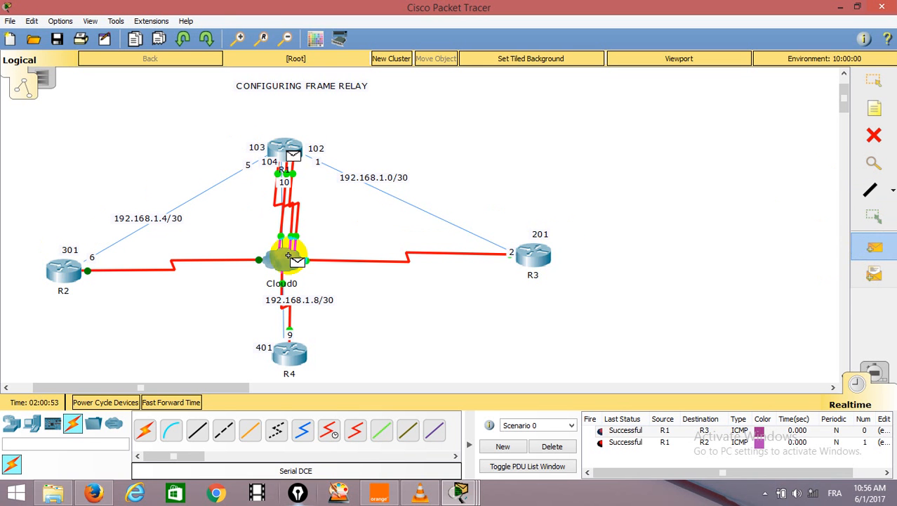
click(282, 355)
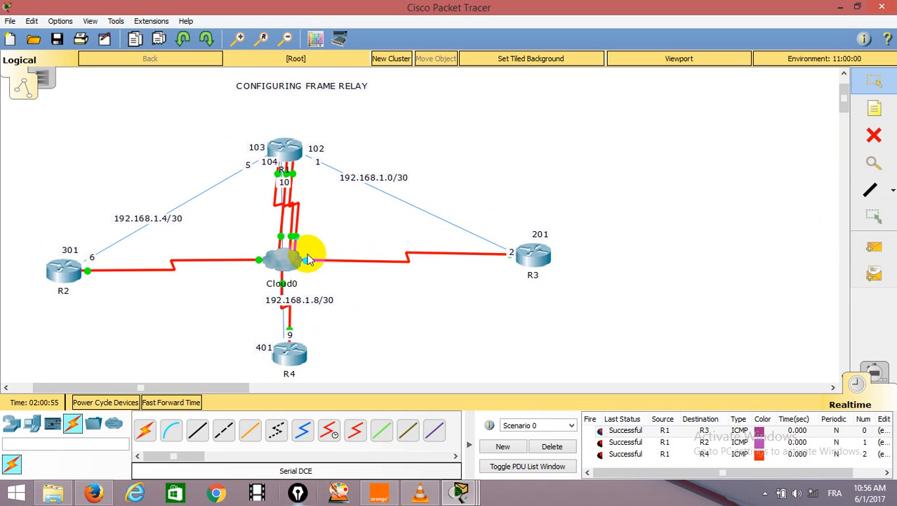